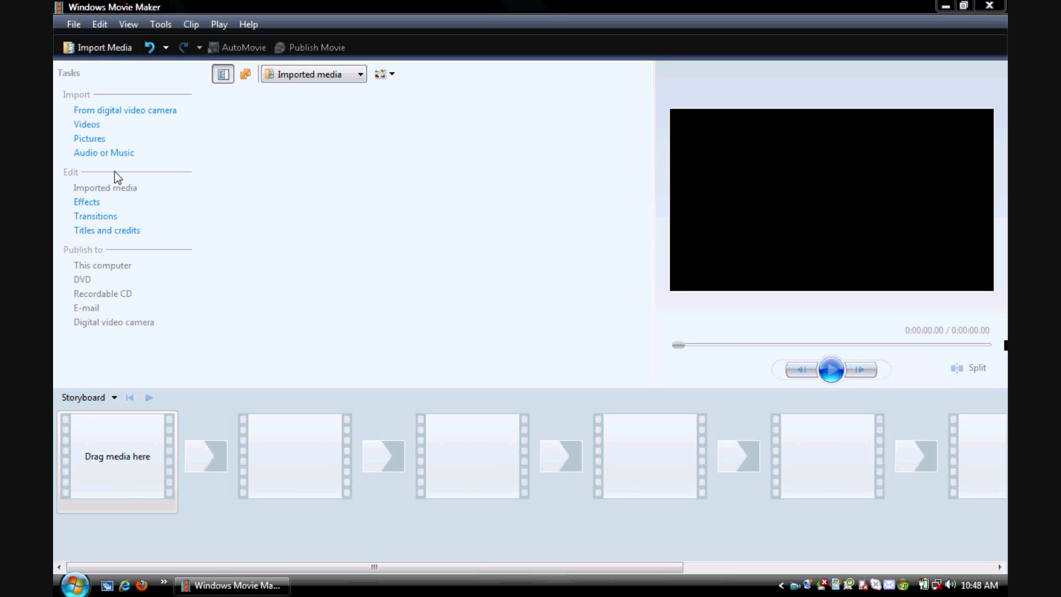
- Switch from the storyboard to the timeline view and back to the storyboard
left_click(110, 400)
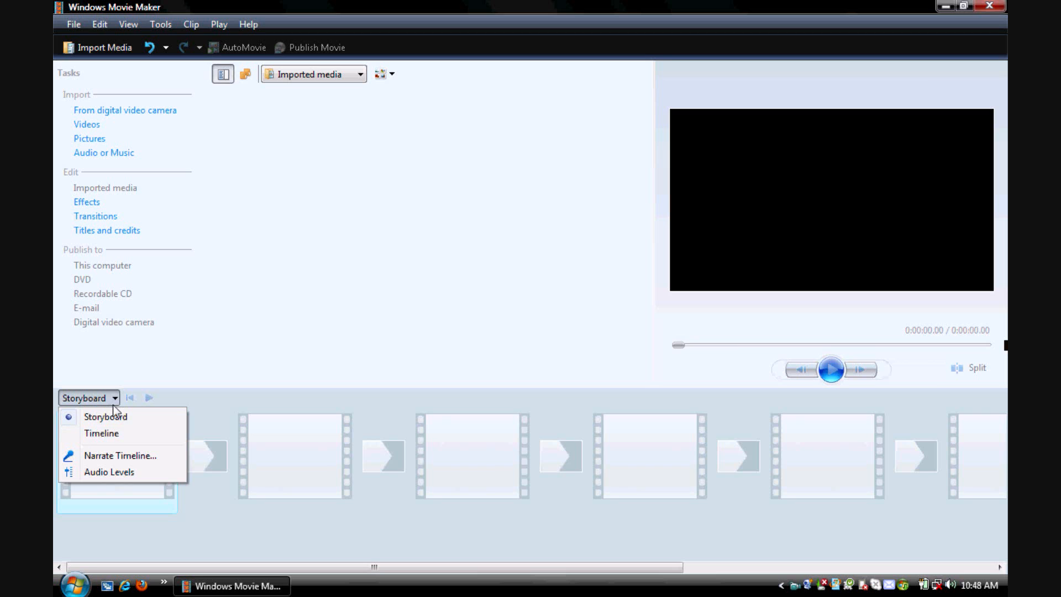
left_click(105, 434)
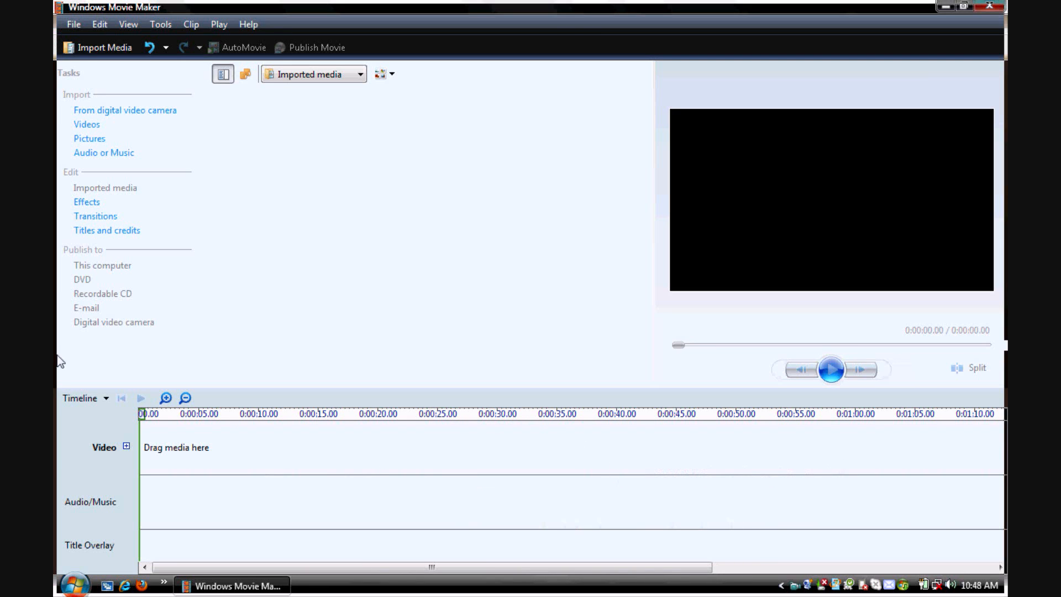
left_click(81, 398)
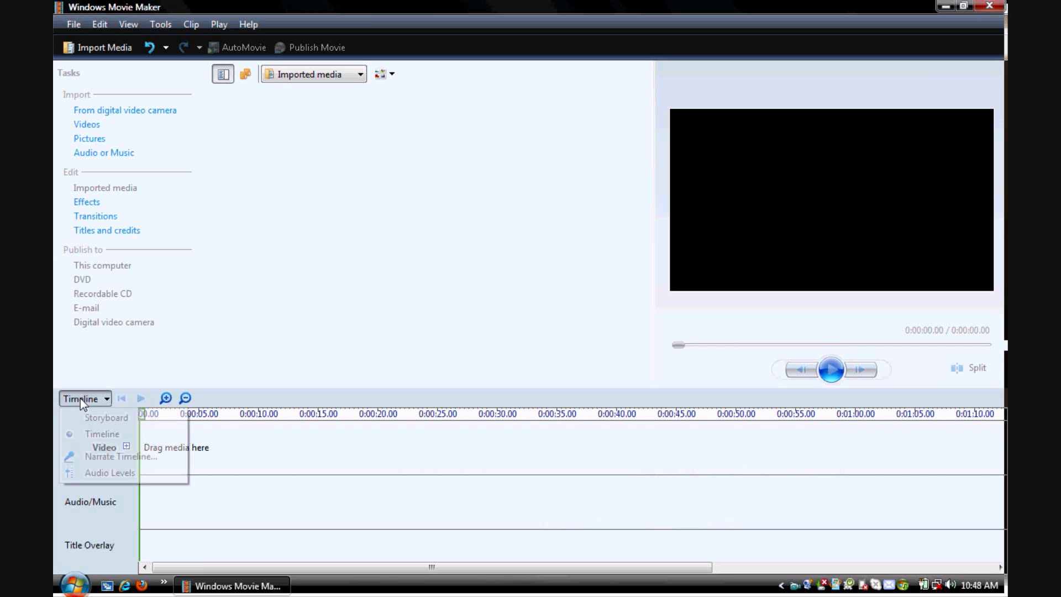
left_click(108, 418)
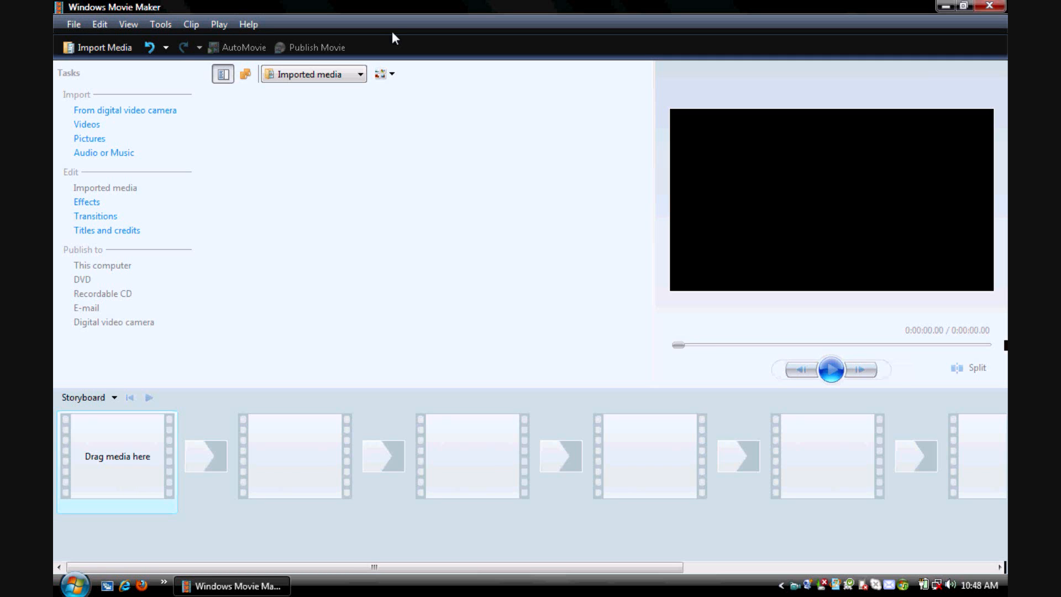
left_click(64, 21)
left_click(95, 26)
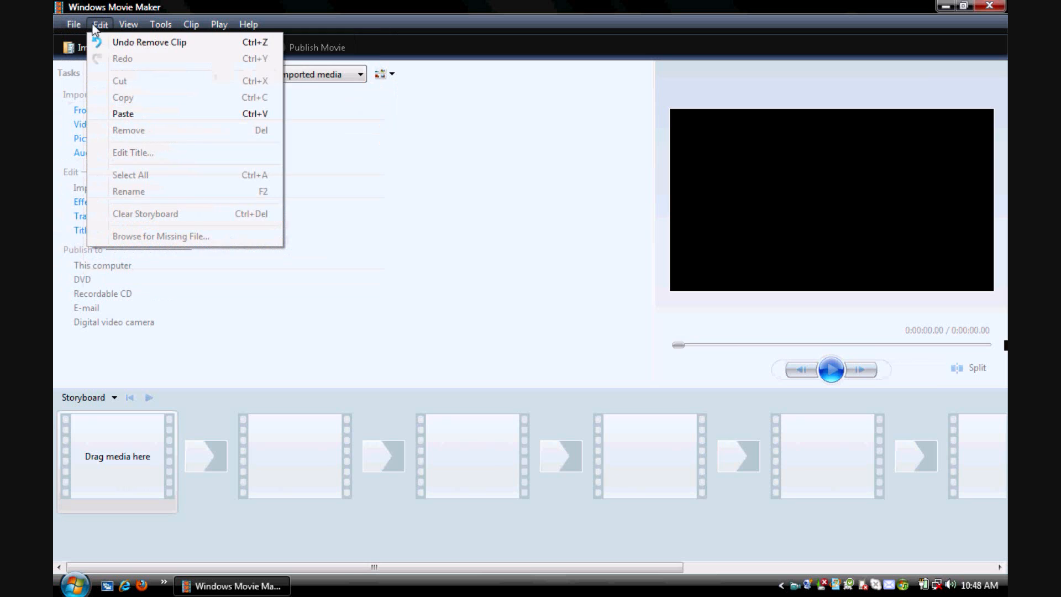
mouse_move(166, 28)
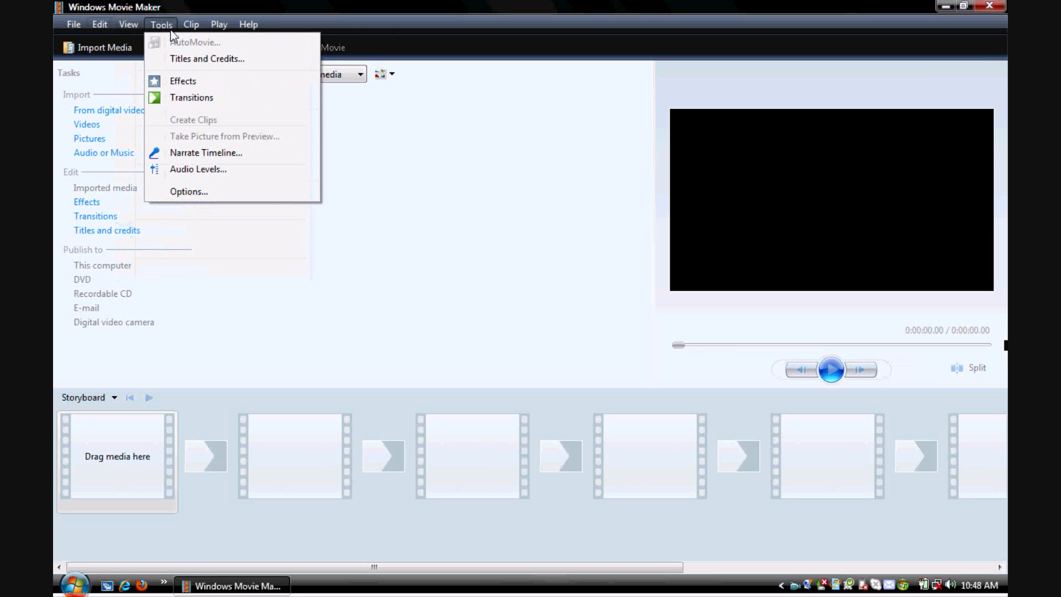
mouse_move(248, 28)
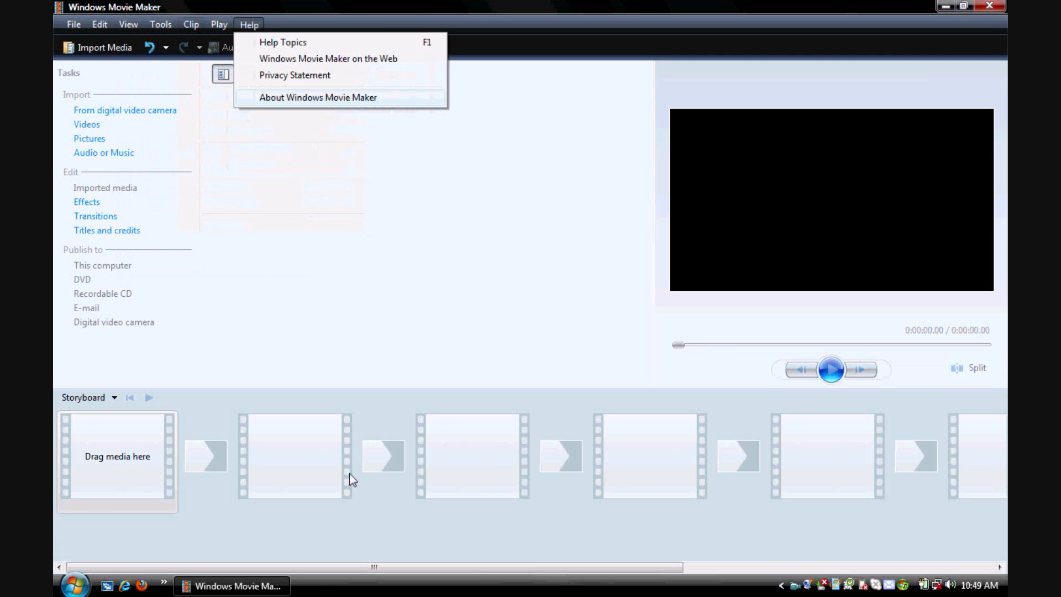
left_click(505, 301)
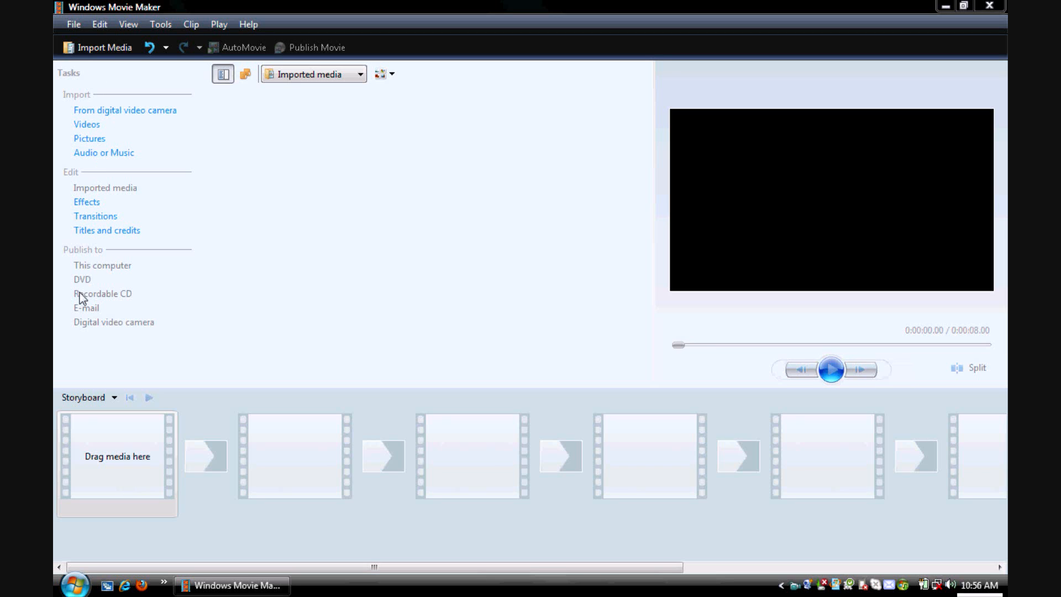
- Start a picture import from the 2009-02-18 St Pete folder and select St Pete 002, 008, 009, 011, 012 and 014
left_click(98, 141)
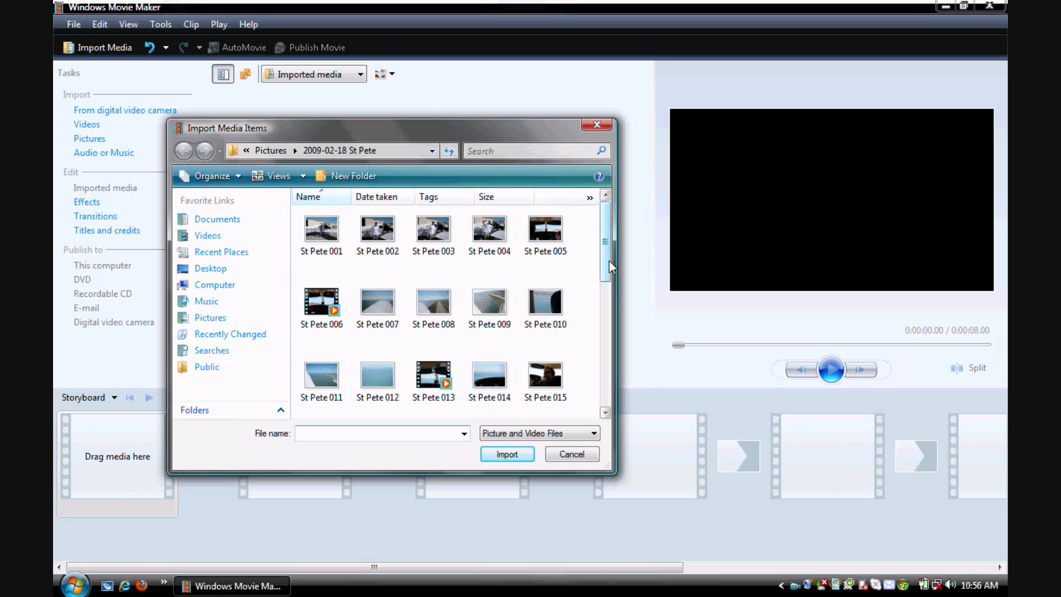
left_click(377, 236)
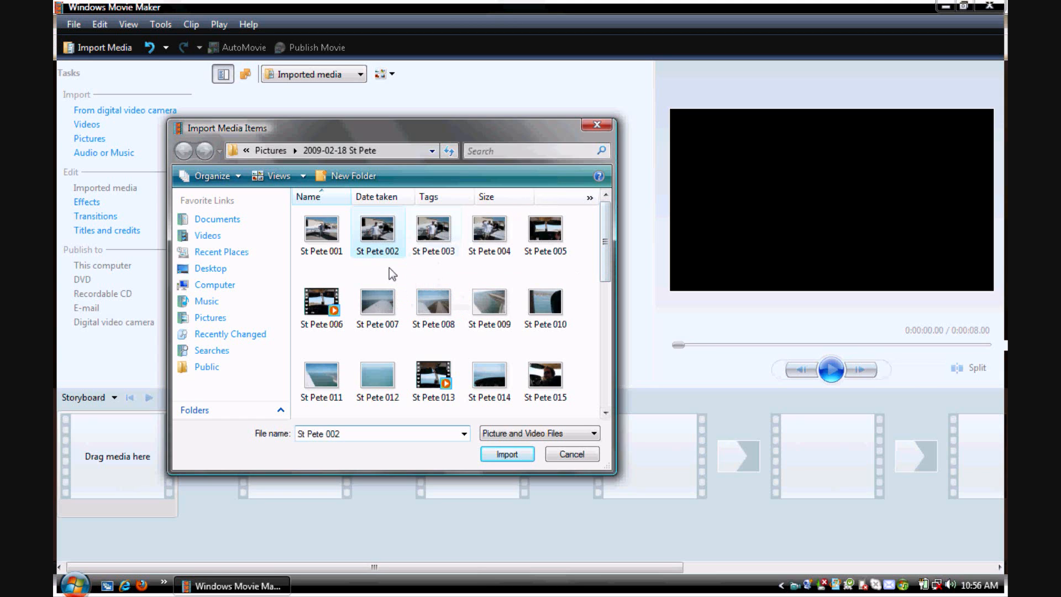
left_click(434, 307, "ctrl")
left_click(485, 318, "ctrl")
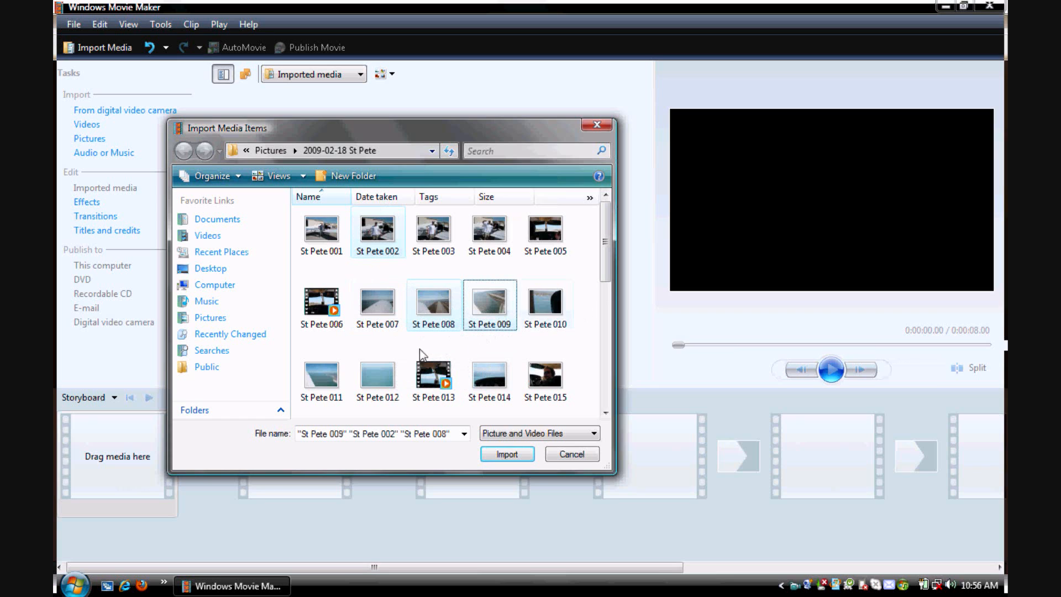
left_click(320, 376, "ctrl")
left_click(377, 381, "ctrl")
left_click(489, 381, "ctrl")
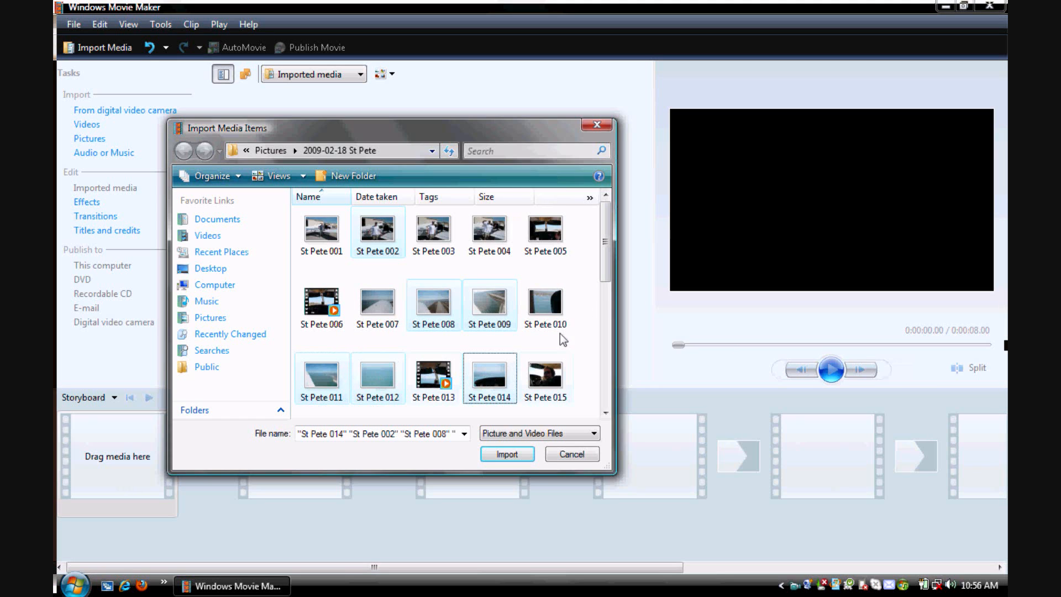
- Add St Pete 016, 019 - Copy, 019 and 024 to the selection and import all the selected pictures
left_click_drag(608, 252, 601, 299)
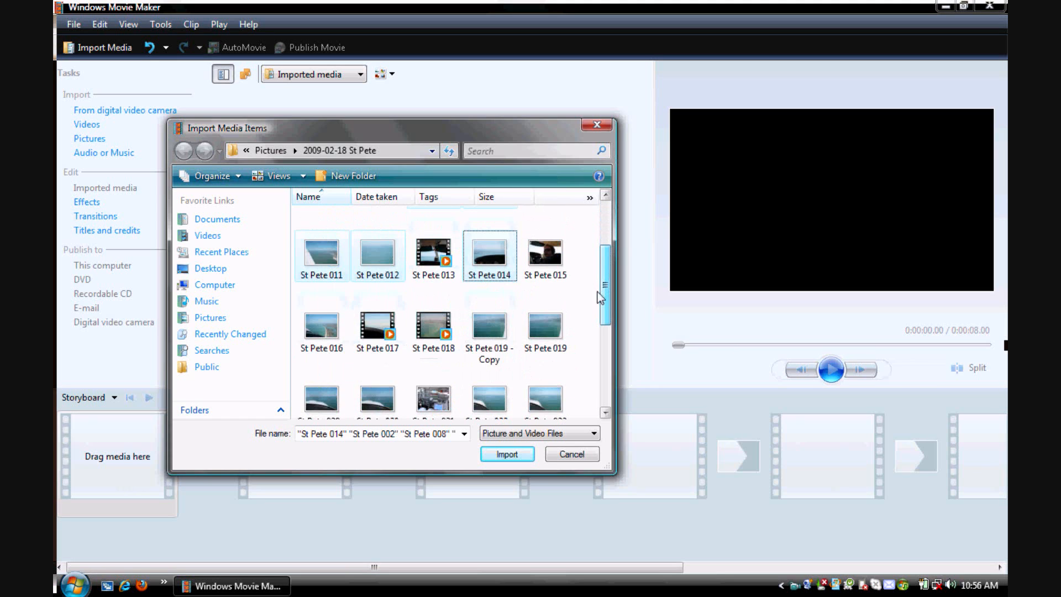
left_click(326, 327, "ctrl")
left_click(490, 329, "ctrl")
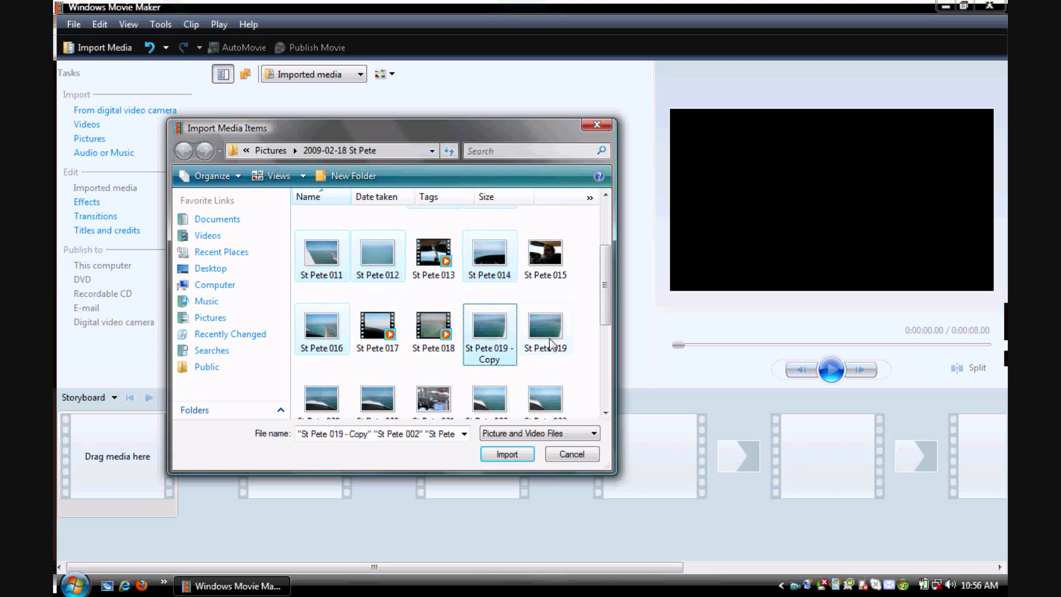
left_click(551, 343, "ctrl")
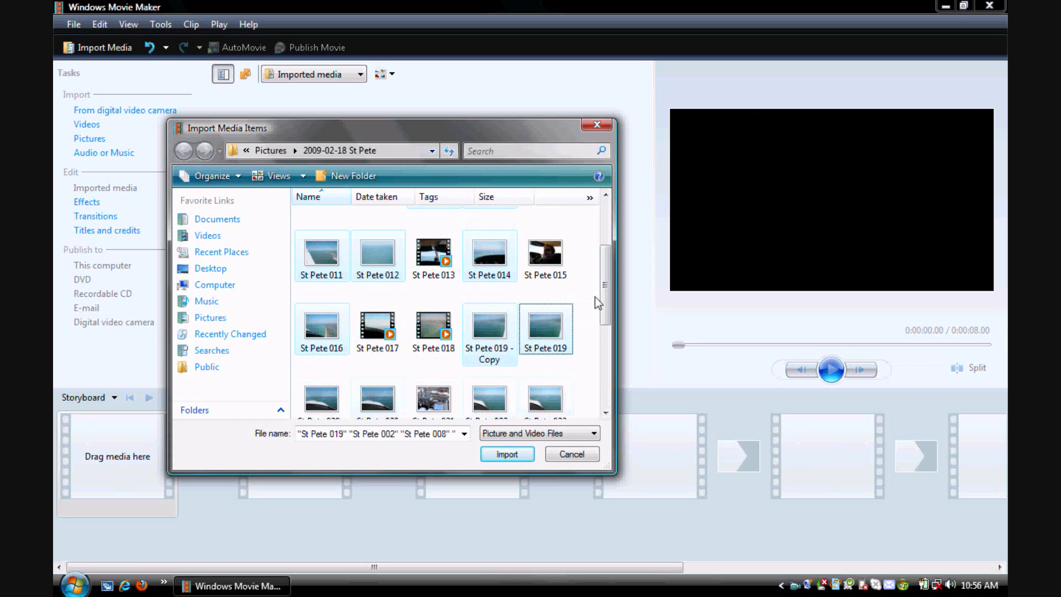
left_click_drag(604, 304, 607, 355)
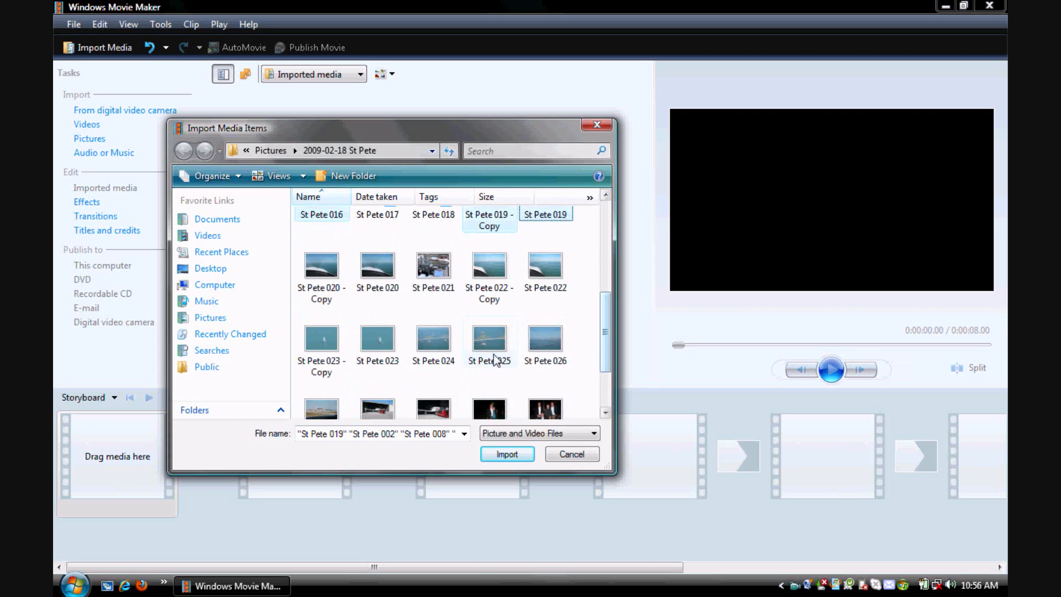
left_click(434, 340, "ctrl")
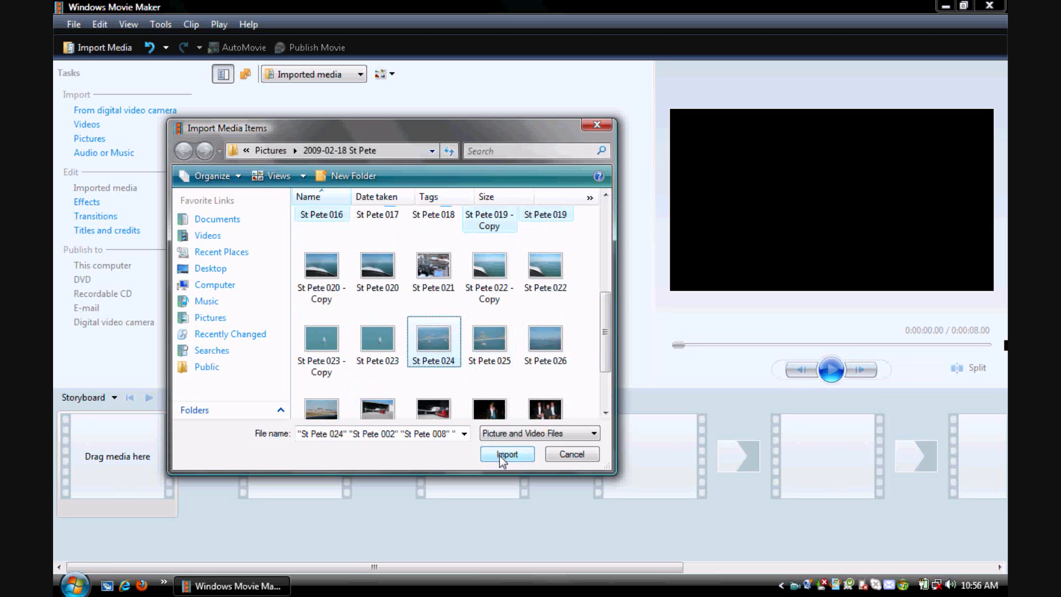
left_click(500, 459)
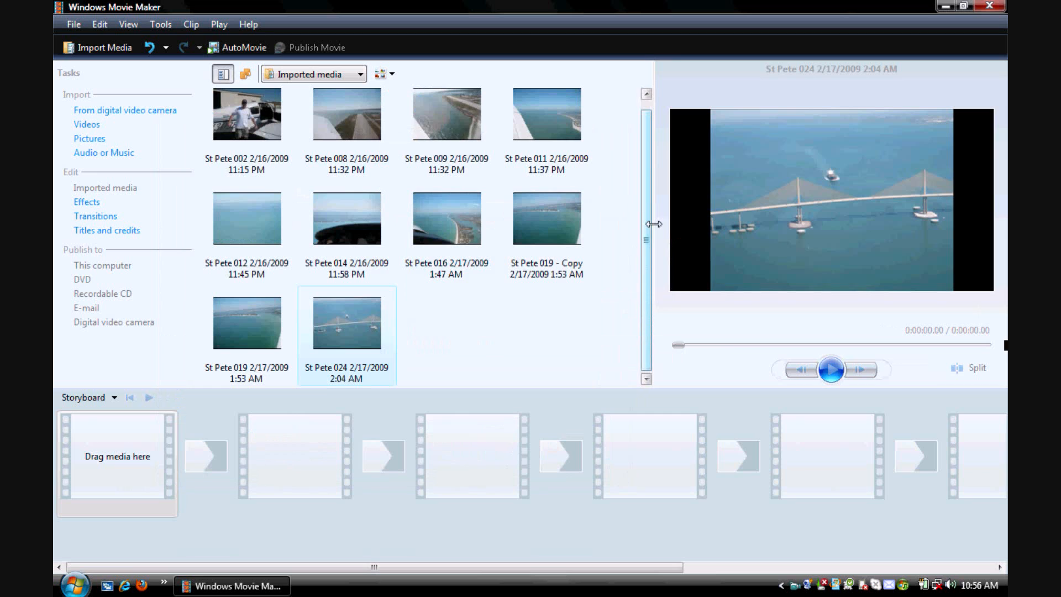
- Place the pictures St Pete 002 and St Pete 008 in the first two storyboard frames
scroll(645, 184, "up", 1)
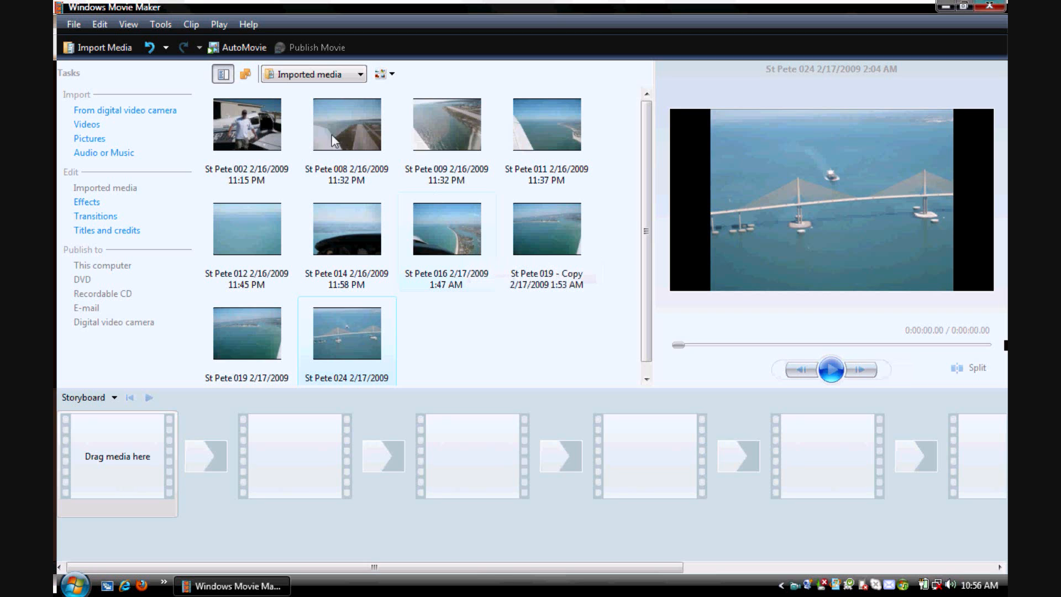
left_click(357, 75)
left_click(357, 75)
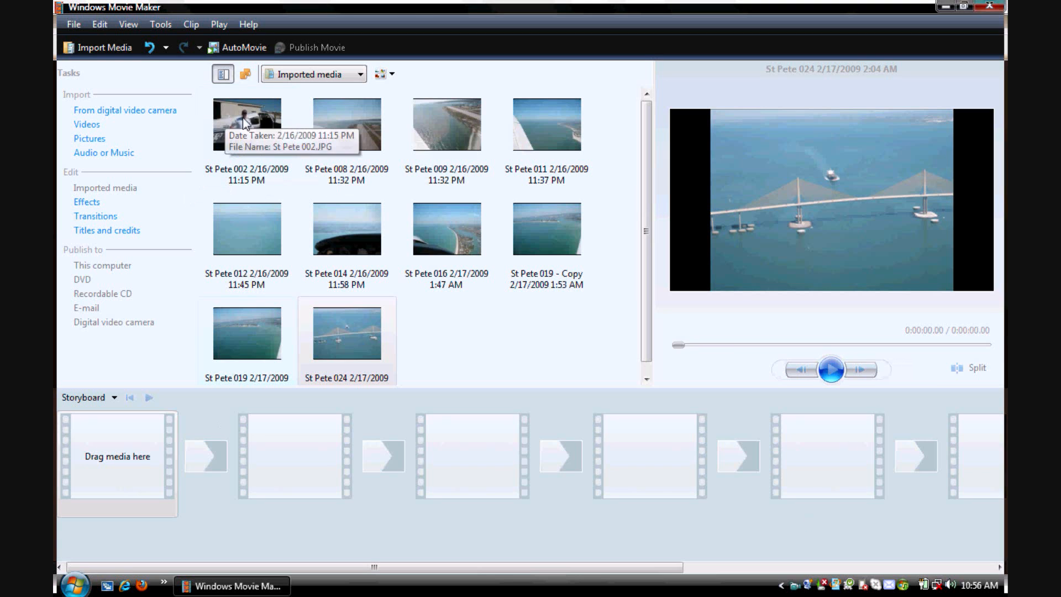
left_click_drag(246, 118, 67, 450)
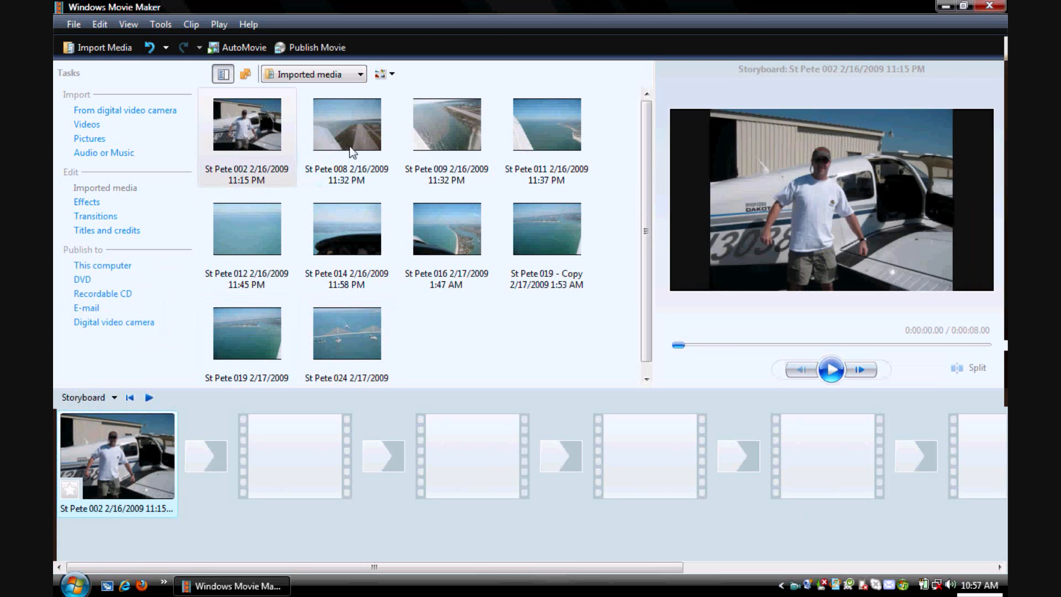
left_click_drag(347, 145, 317, 491)
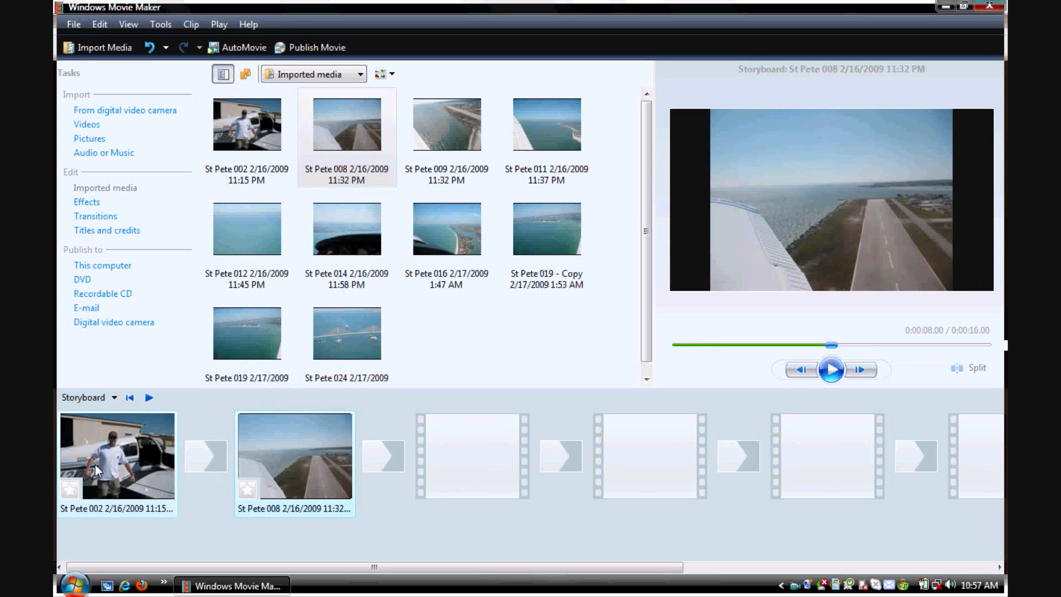
- Remove the St Pete 002 and St Pete 008 pictures from the storyboard
right_click(94, 446)
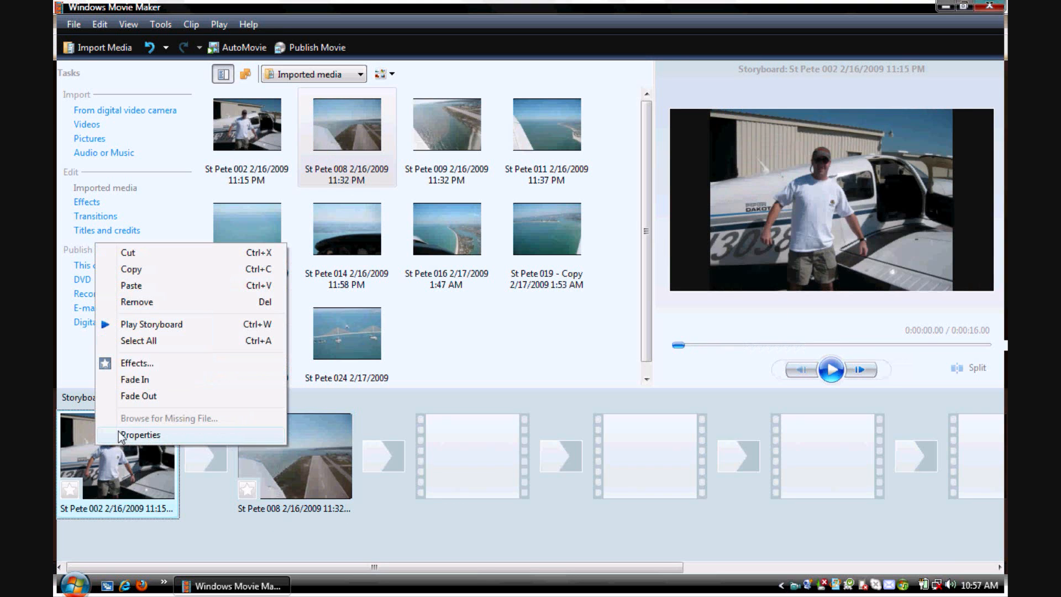
left_click(159, 302)
right_click(138, 432)
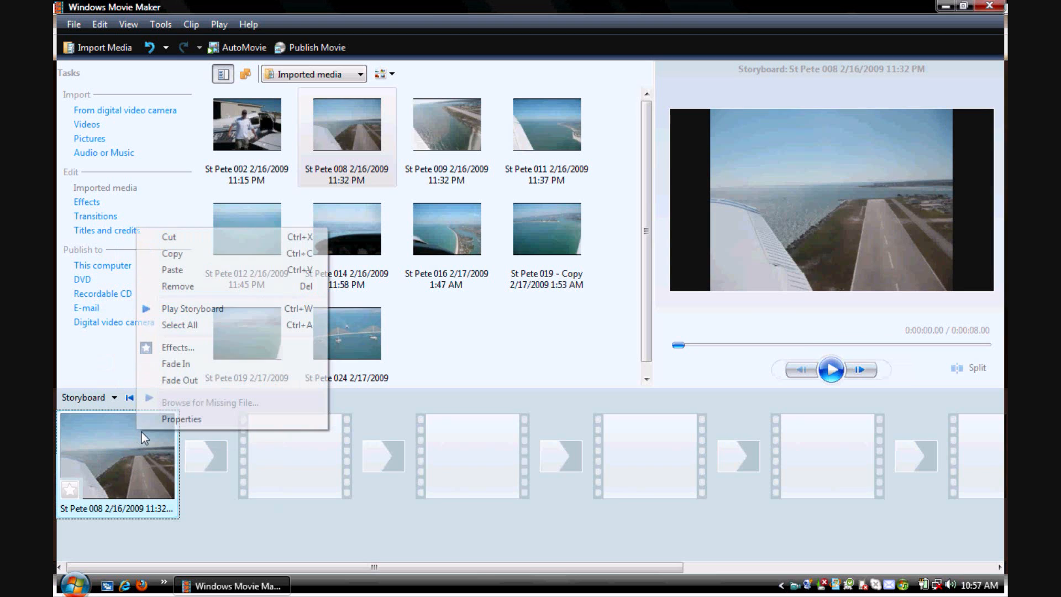
left_click(178, 287)
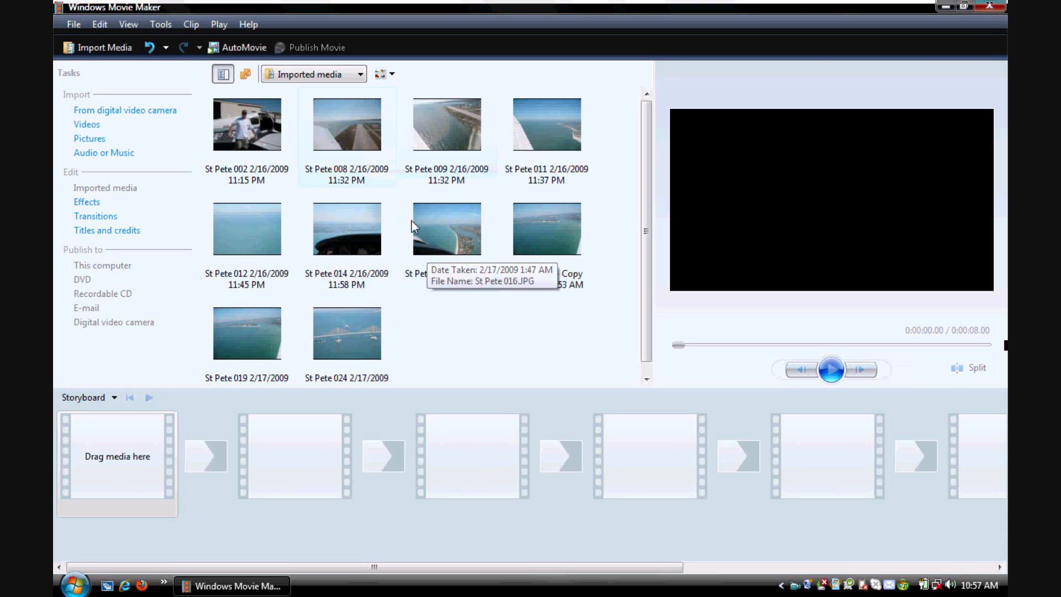
- Select all imported pictures and add them together to the storyboard
right_click(387, 189)
left_click(412, 200)
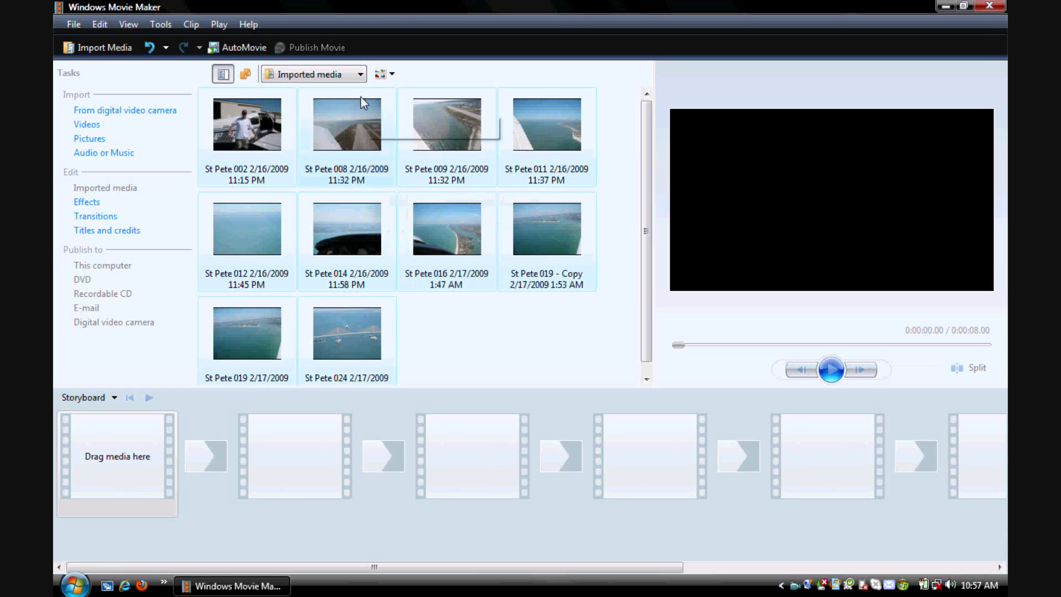
left_click_drag(313, 103, 278, 428)
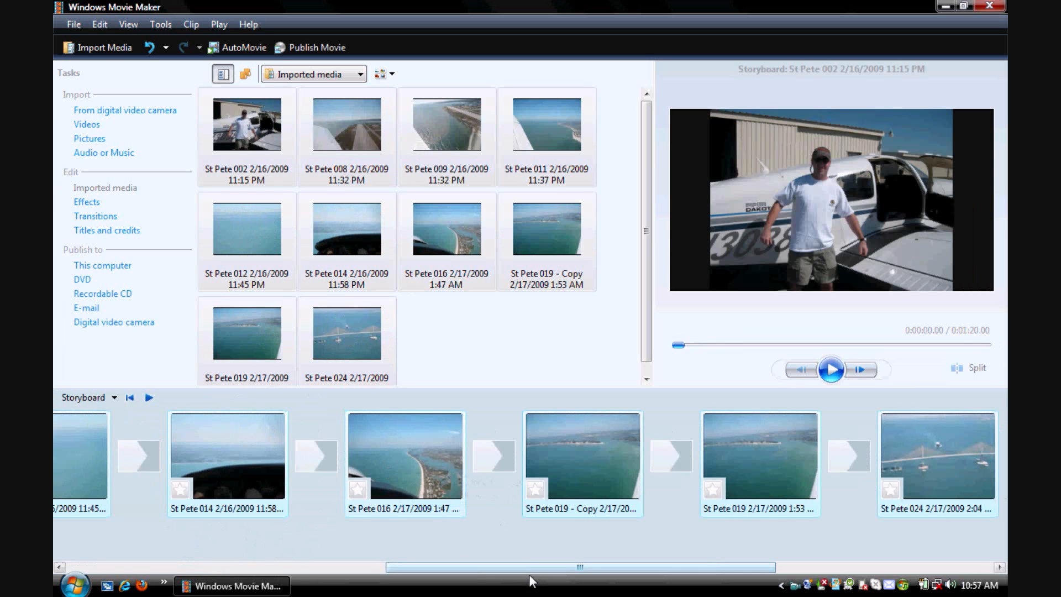
left_click_drag(529, 569, 58, 570)
- Try to swap the first two storyboard pictures, St Pete 002 and St Pete 008
left_click_drag(322, 449, 66, 462)
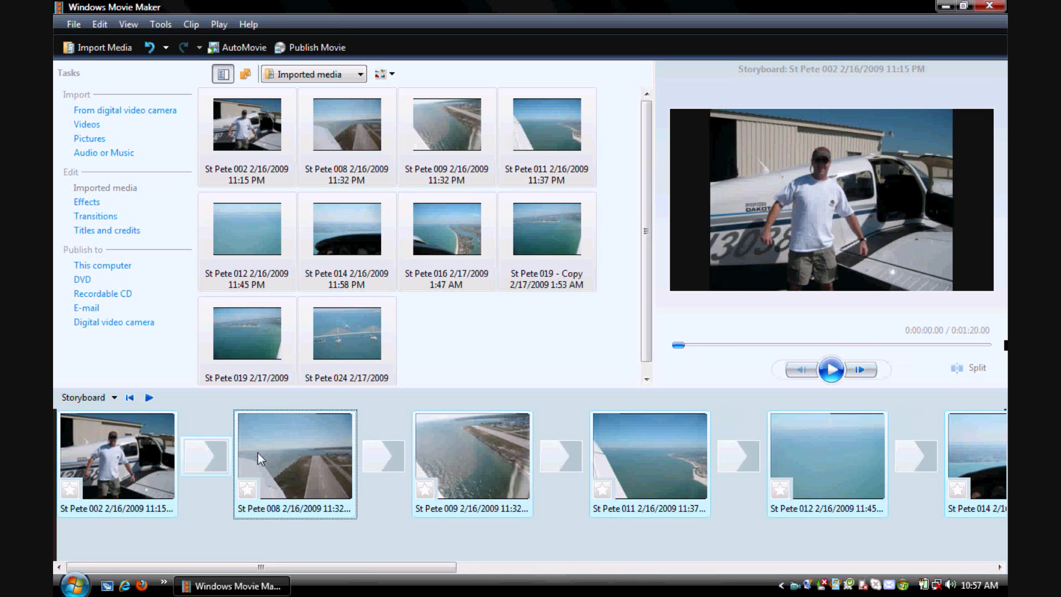
left_click(412, 532)
left_click_drag(310, 462, 56, 456)
left_click(223, 549)
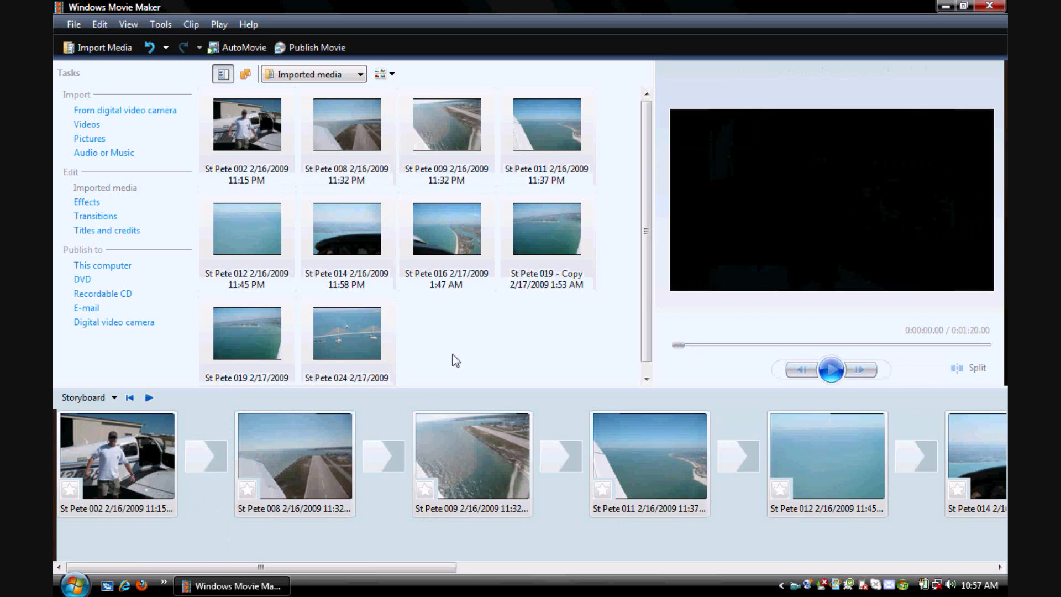
left_click_drag(299, 453, 66, 451)
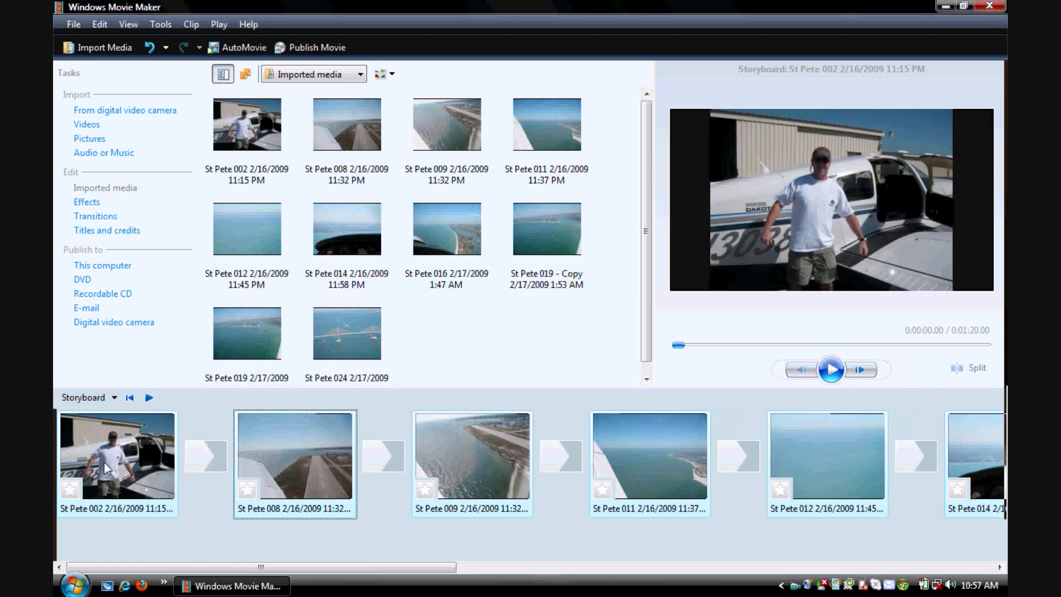
left_click_drag(153, 463, 457, 399)
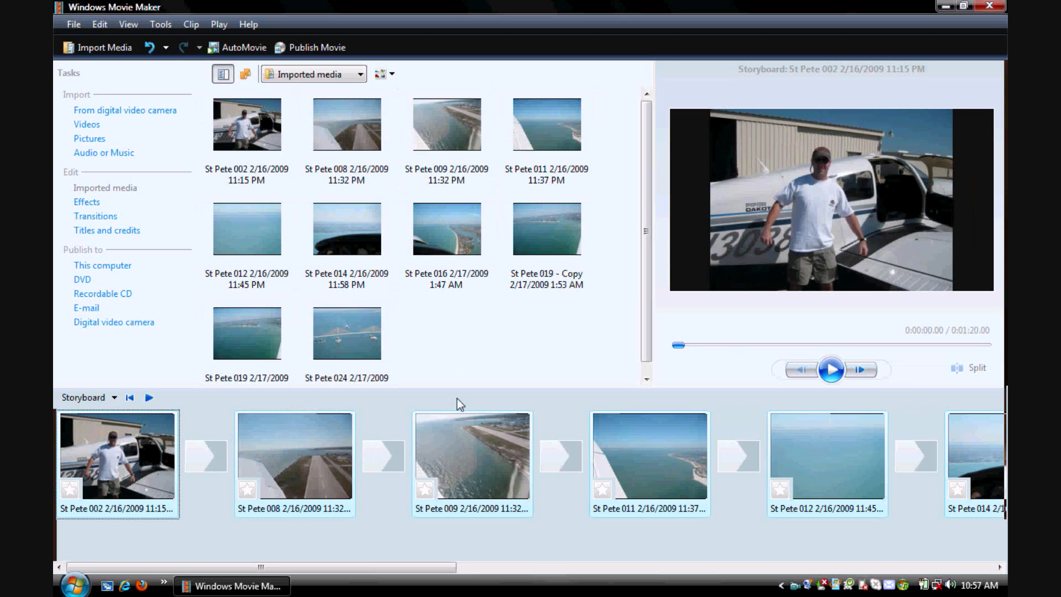
- Clear the multiple selection and move the St Pete 002 picture directly after St Pete 008 in the storyboard
left_click(597, 476)
left_click(577, 464)
right_click(557, 496)
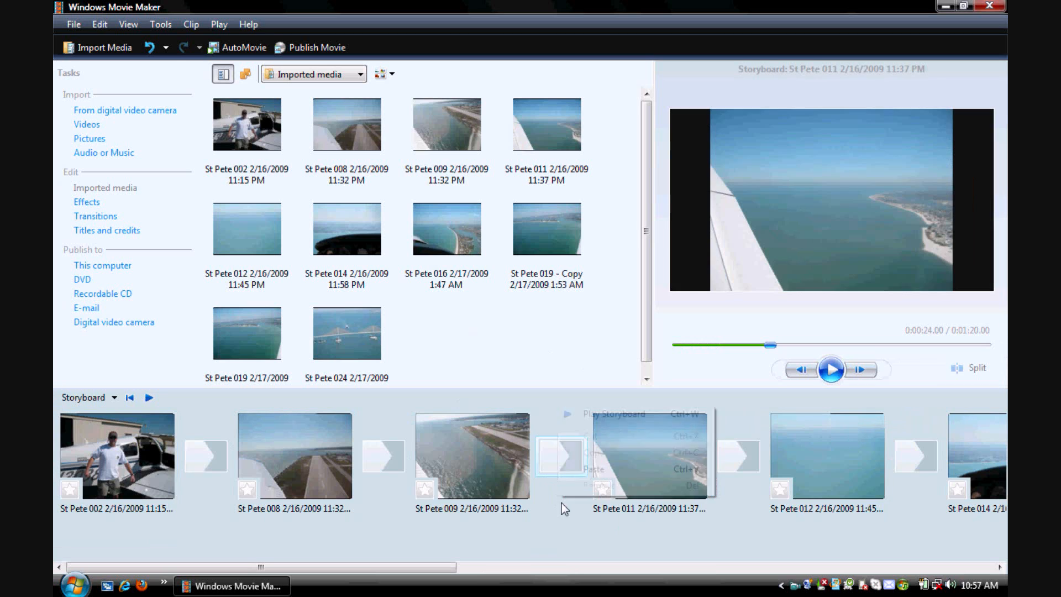
left_click(571, 518)
left_click(589, 512)
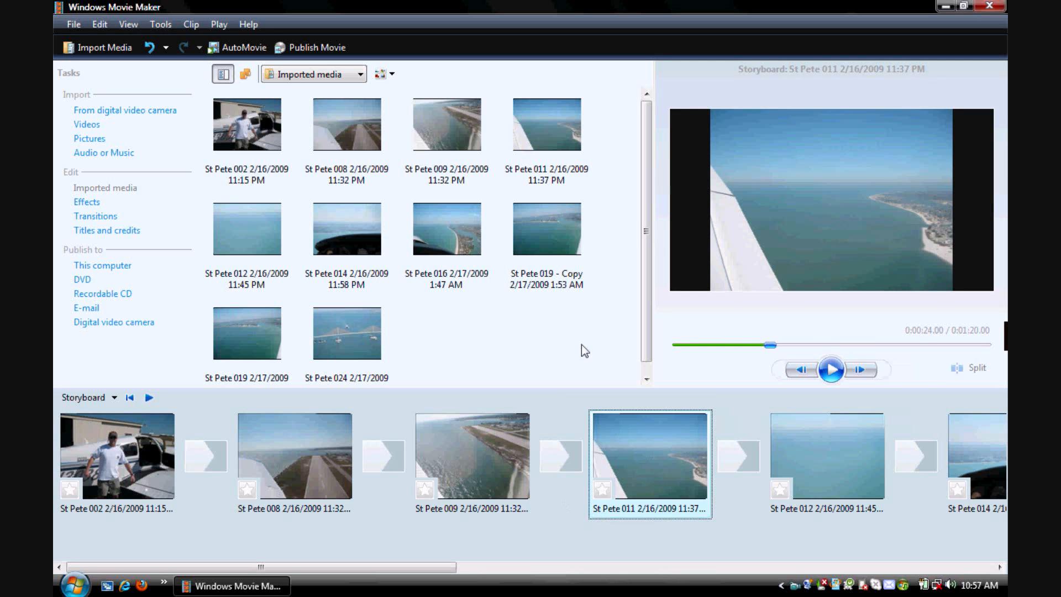
left_click_drag(606, 419, 724, 496)
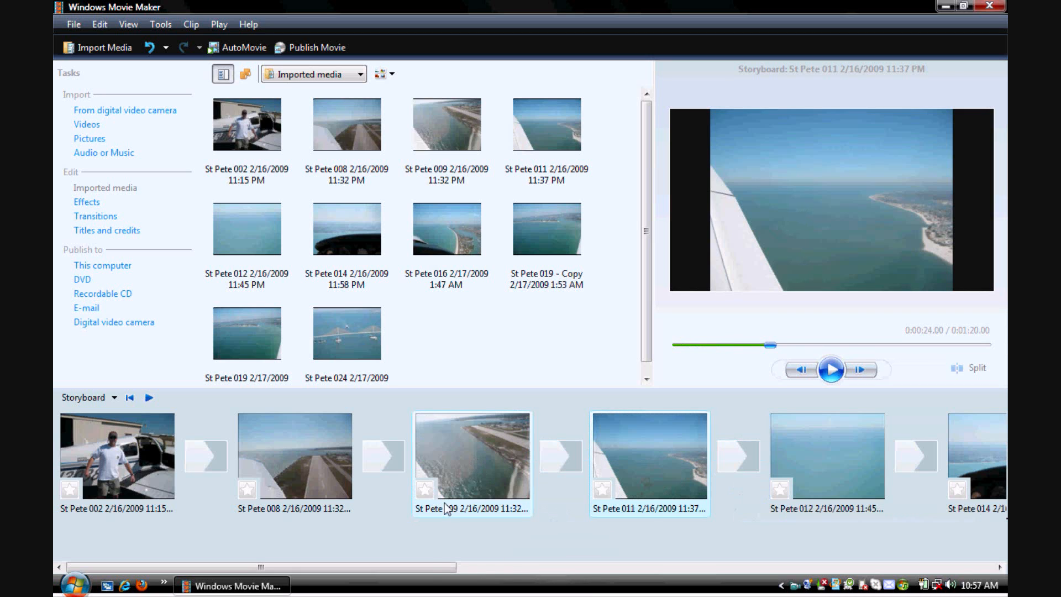
left_click_drag(130, 477, 341, 467)
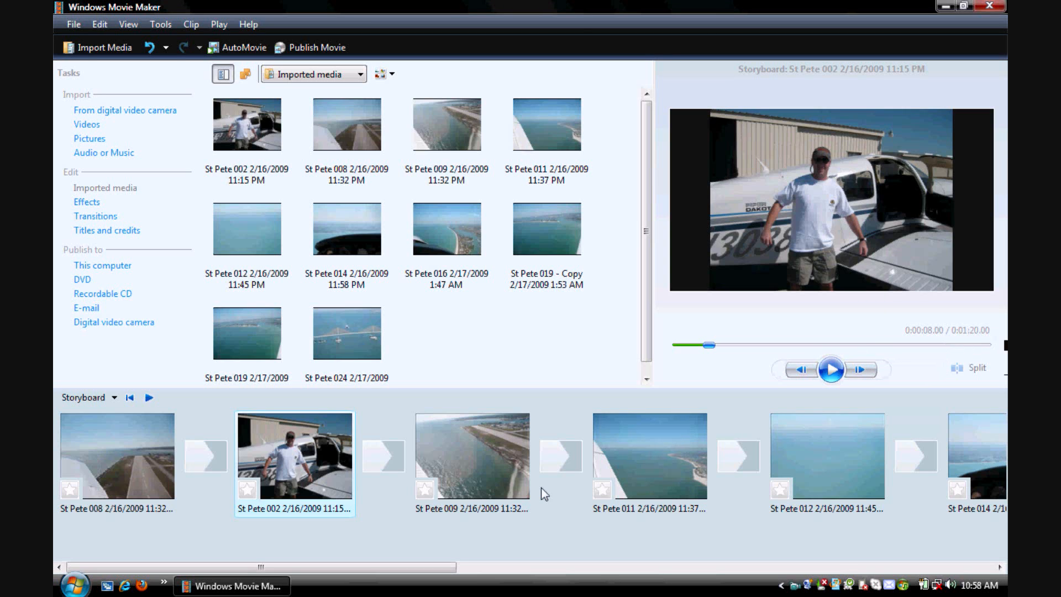
- Move the St Pete 002 picture back to the start of the storyboard and switch to the timeline view
left_click_drag(286, 495, 59, 450)
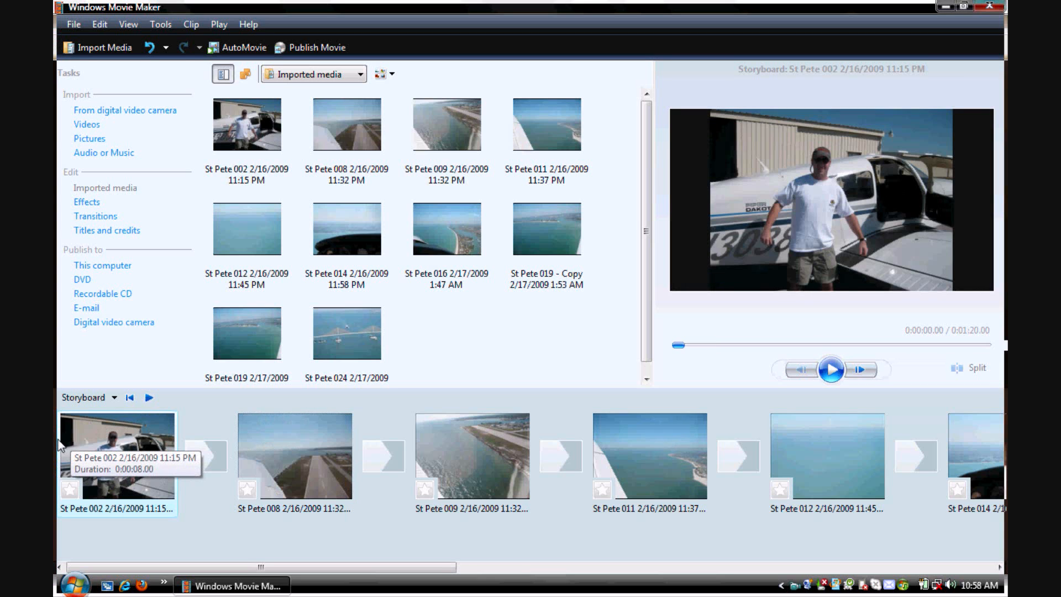
left_click(106, 400)
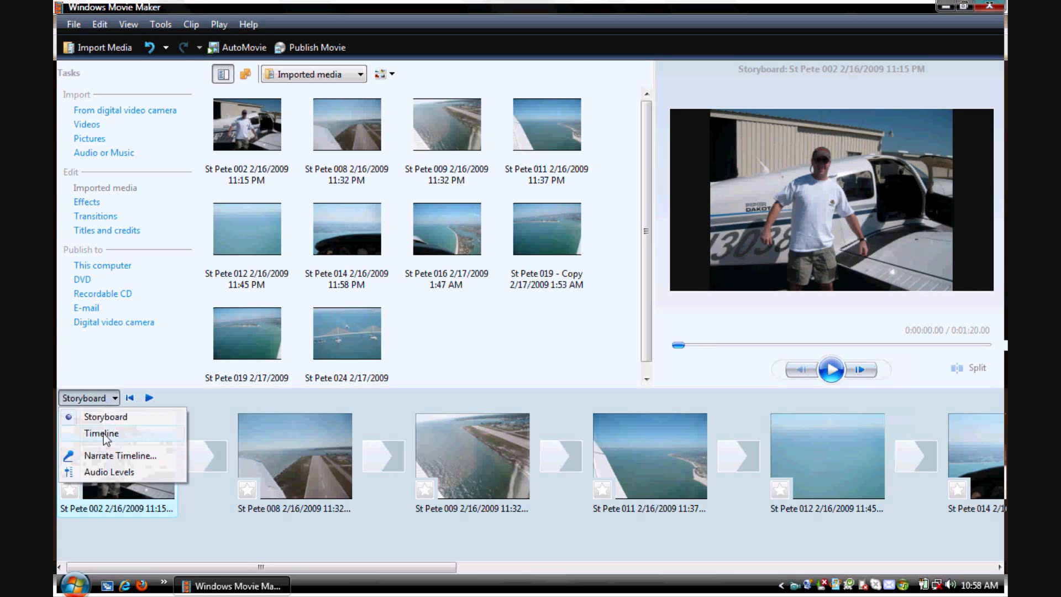
left_click(108, 433)
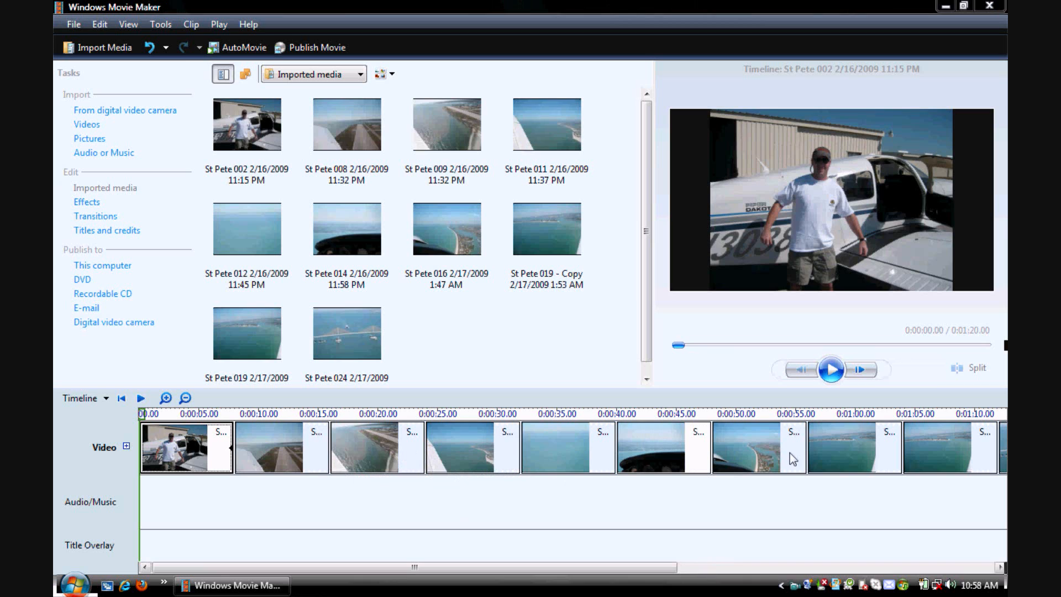
- Preview the opening pictures on the timeline, pause during St Pete 008, and examine the St Pete 002 clip
left_click(833, 371)
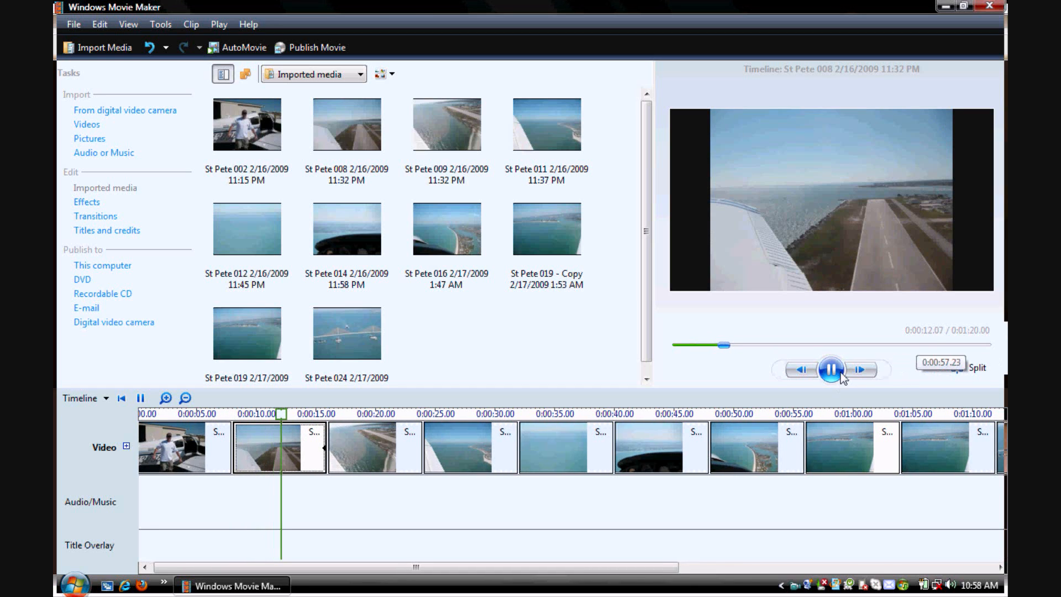
left_click(836, 375)
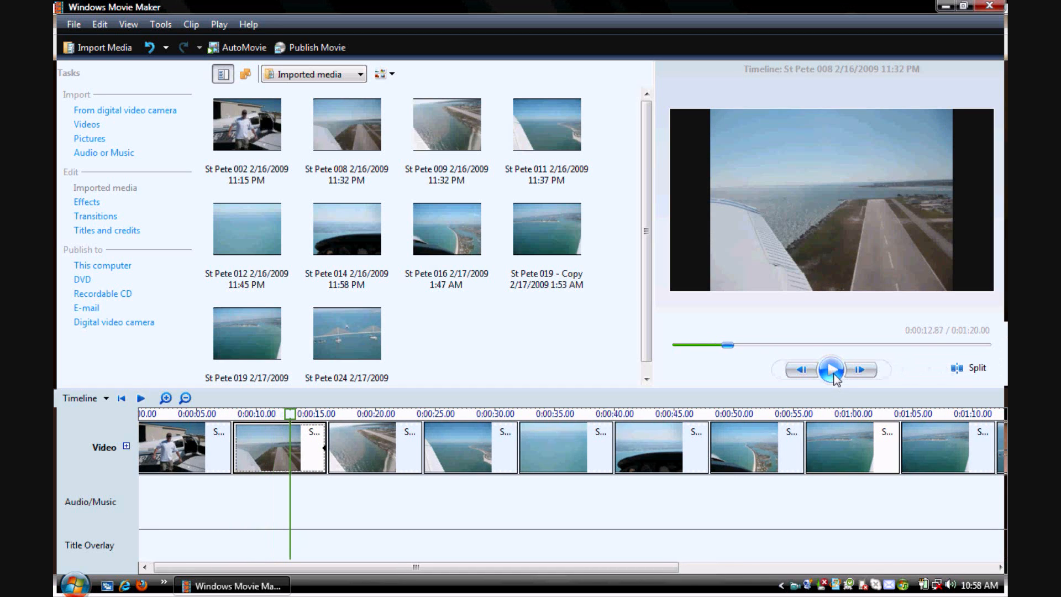
left_click(221, 452)
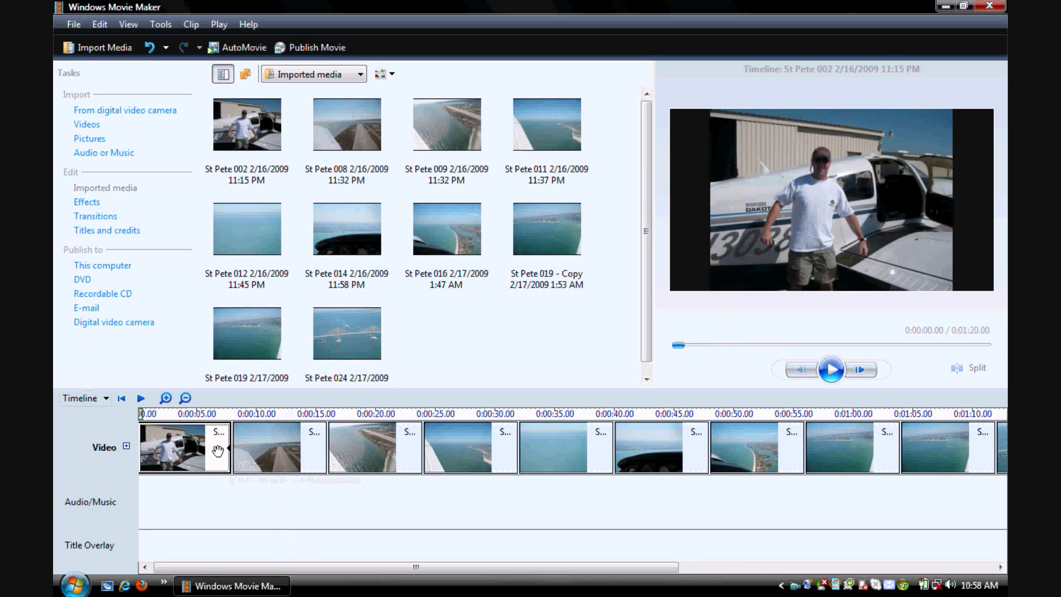
mouse_move(209, 450)
left_mouse_down()
mouse_move(184, 447)
mouse_move(220, 450)
left_mouse_up()
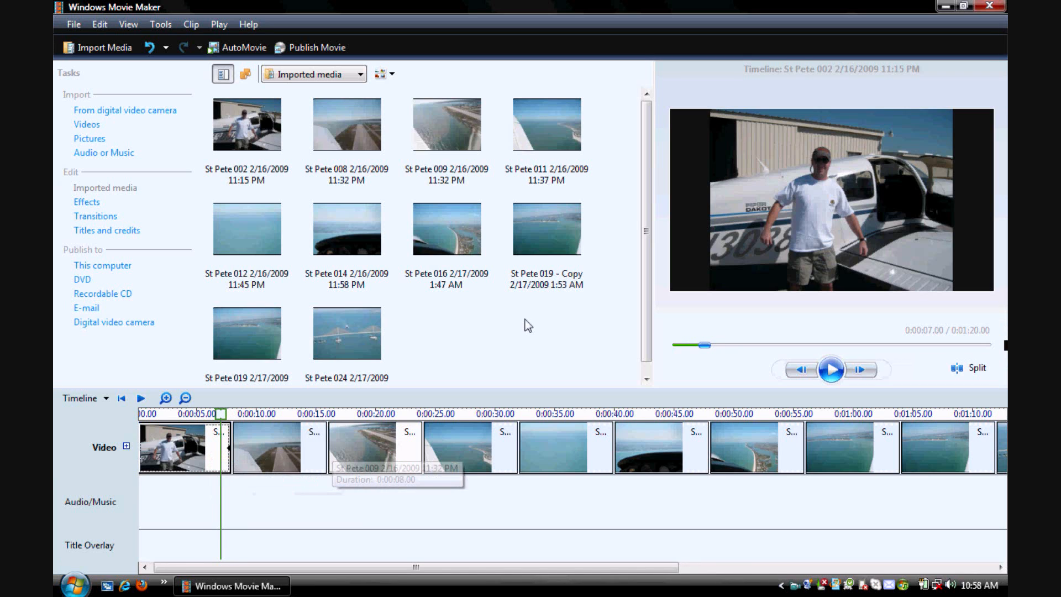
- Compare the storyboard and timeline views of the project, finishing in the storyboard view
left_click(95, 403)
left_click(89, 415)
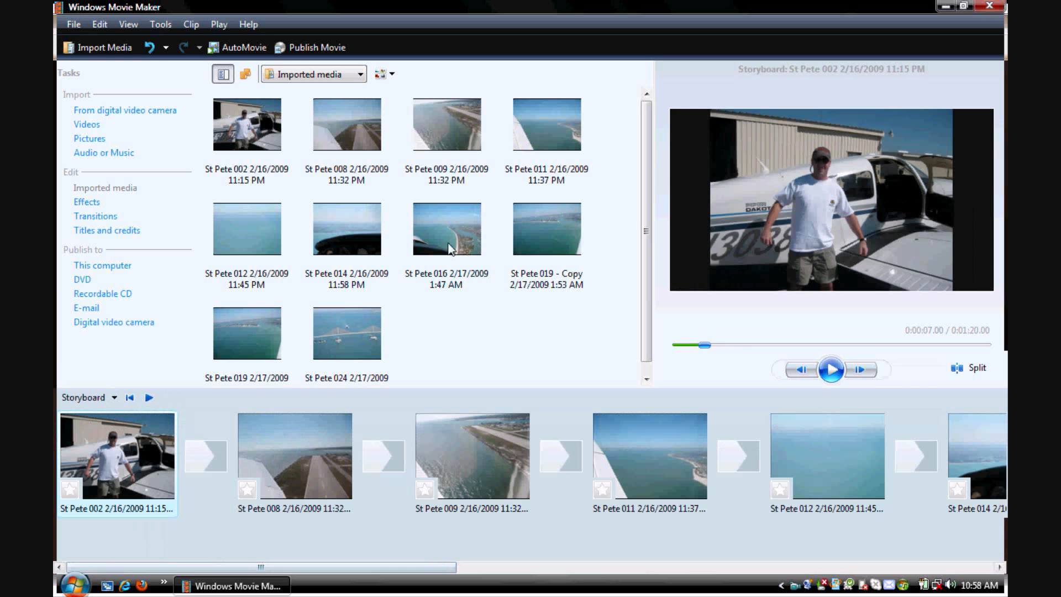
left_click(77, 399)
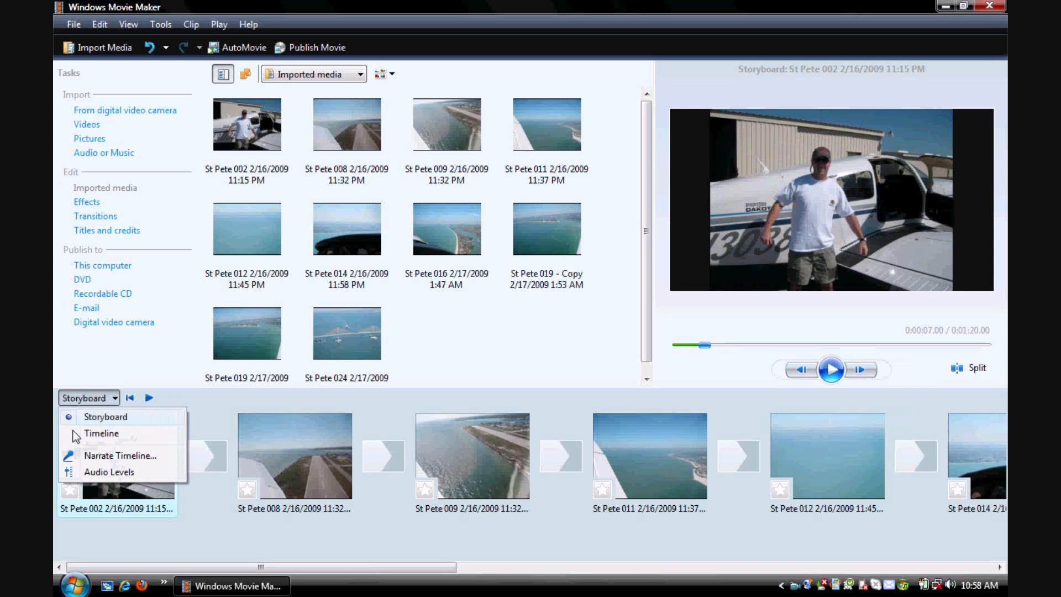
left_click(87, 433)
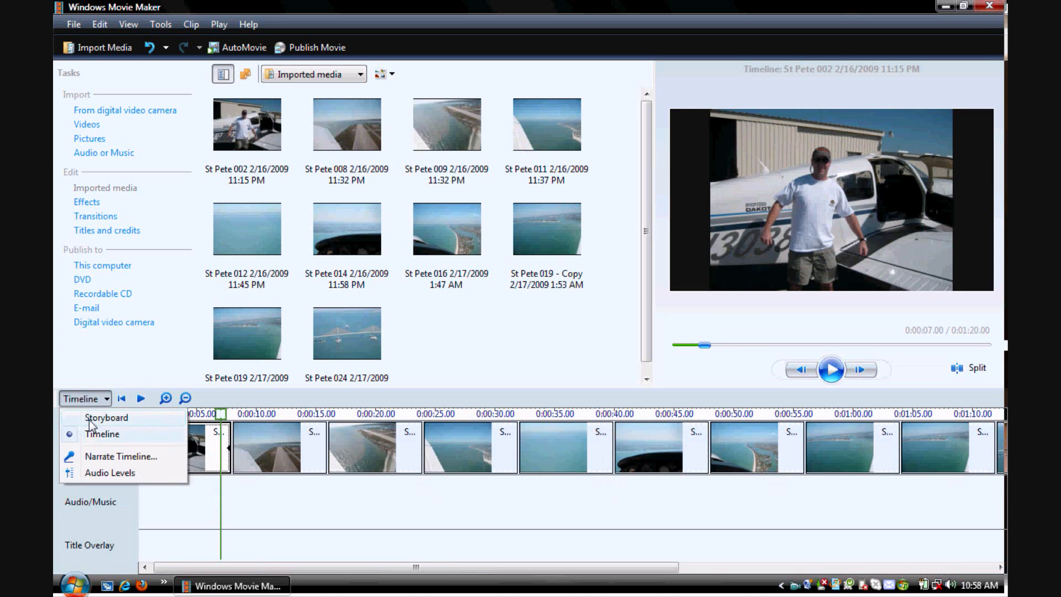
left_click(88, 419)
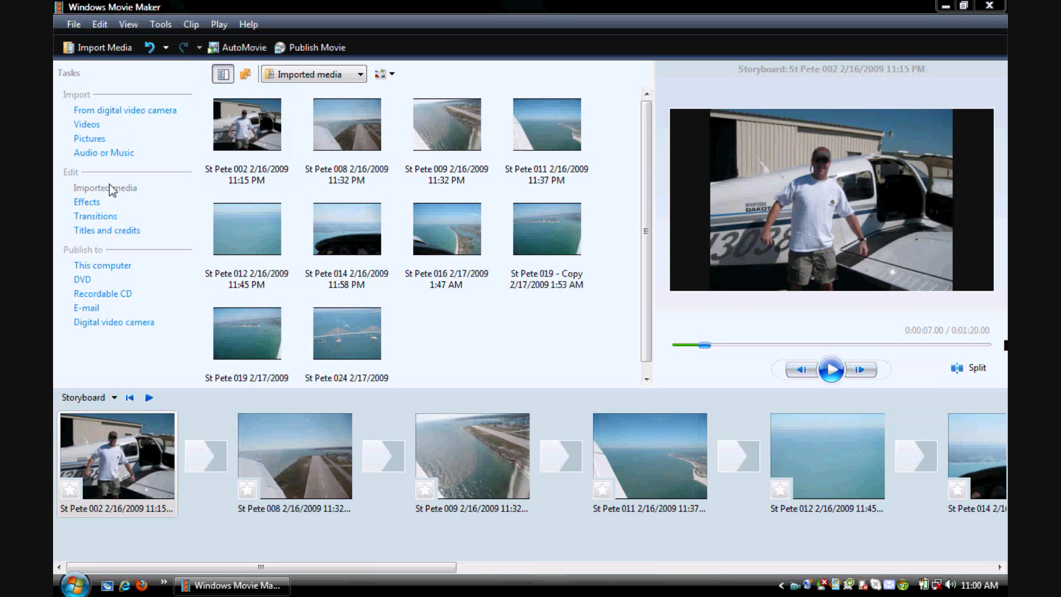
- Import the St Pete 006 and St Pete 013 videos from the 2009-02-18 St Pete folder in Pictures
left_click(86, 125)
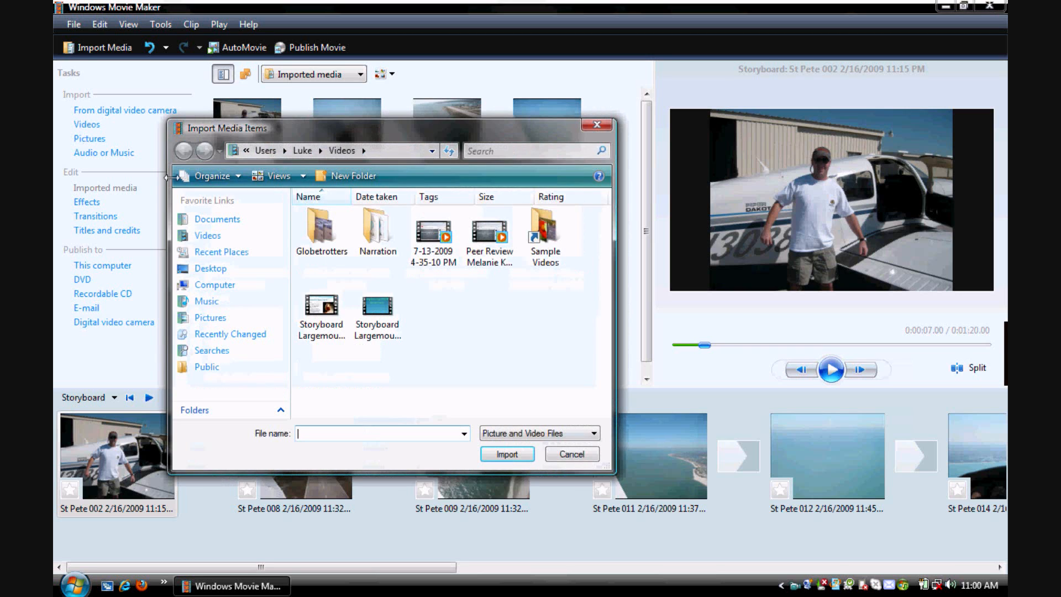
left_click(209, 318)
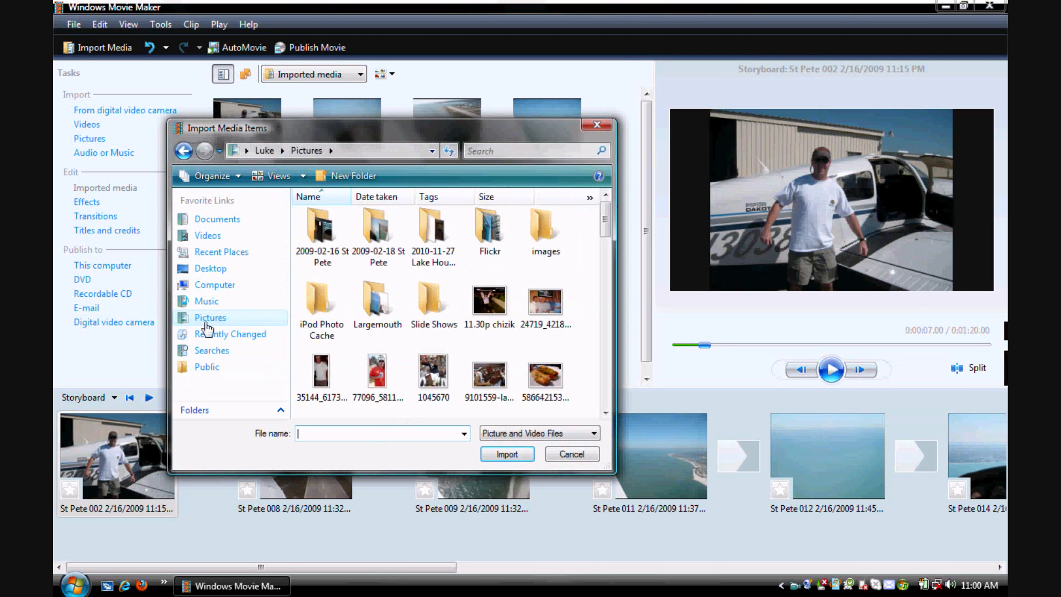
double_click(378, 229)
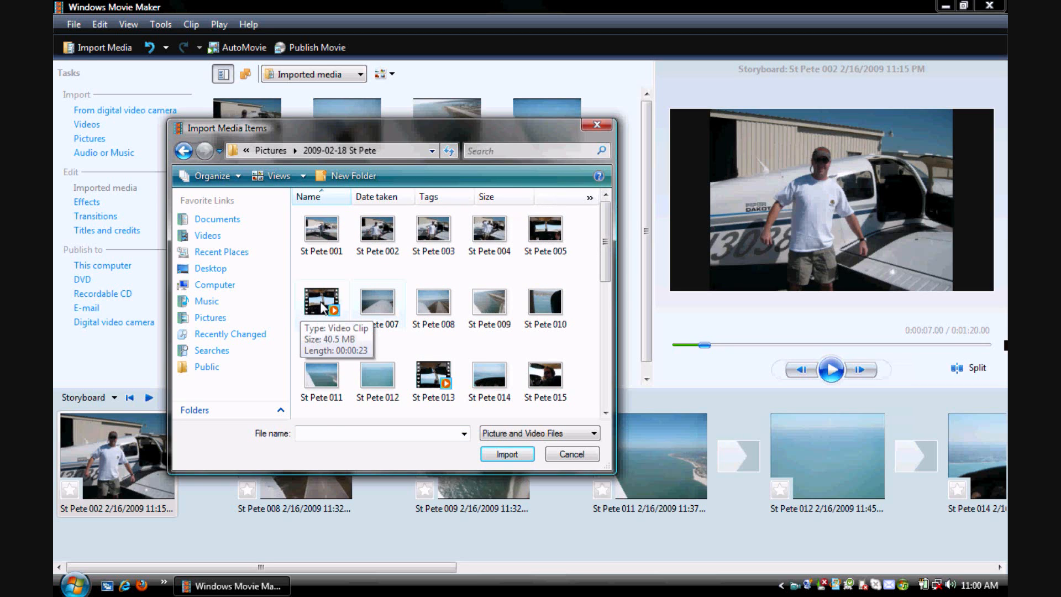
left_click(304, 311)
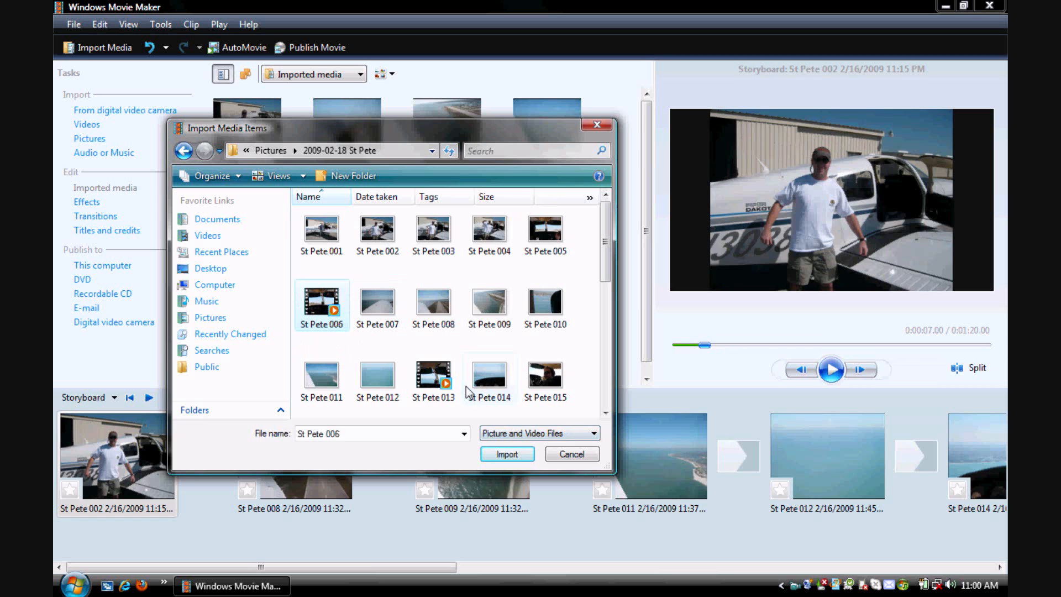
left_click(447, 390, "ctrl")
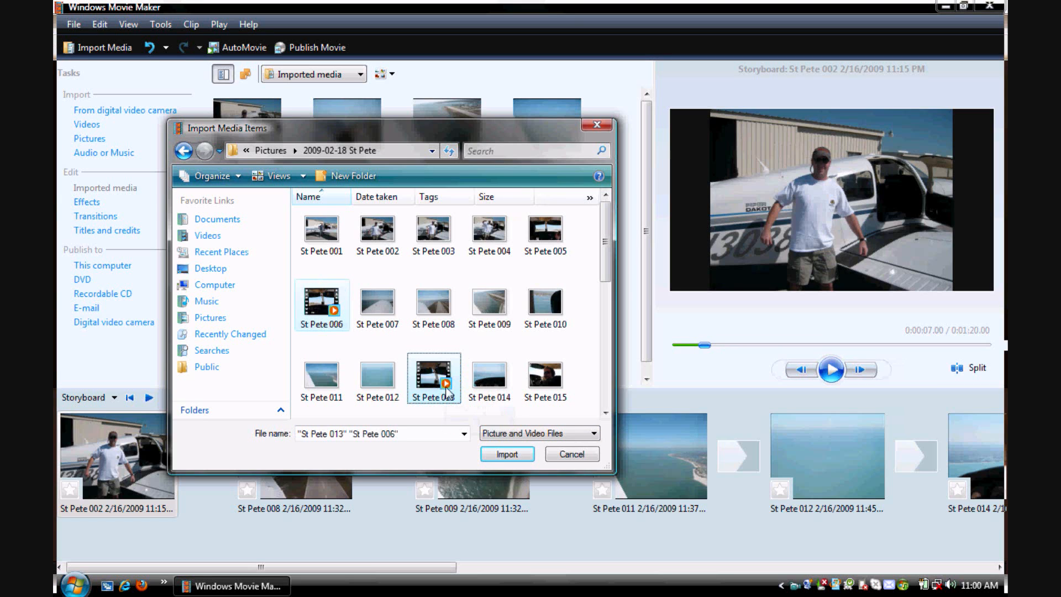
left_click(508, 454)
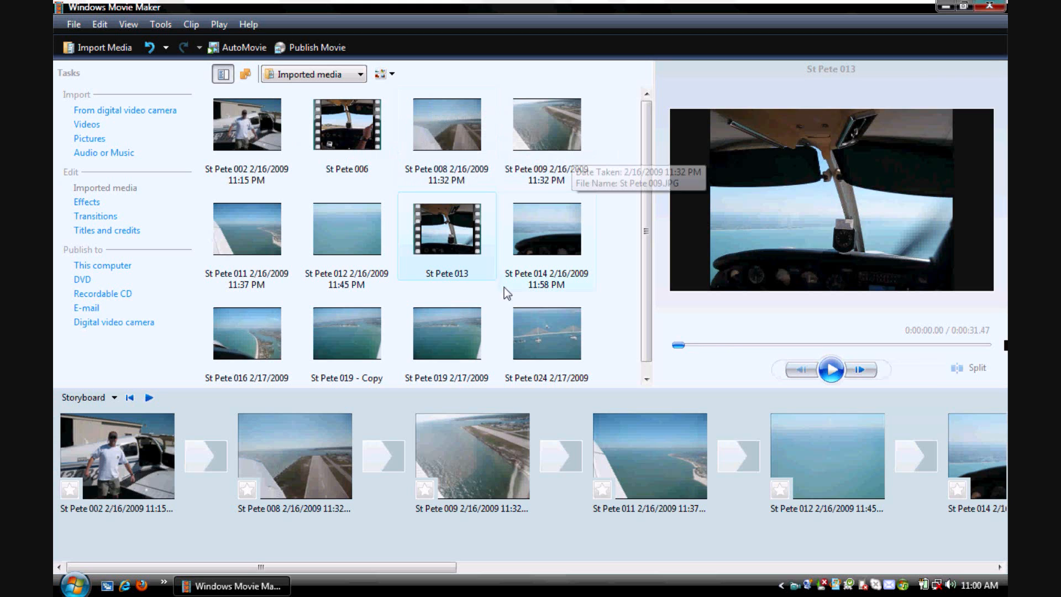
- Add the St Pete 006 video after the St Pete 008 picture and the St Pete 013 video after St Pete 016 in the storyboard
left_click(354, 135)
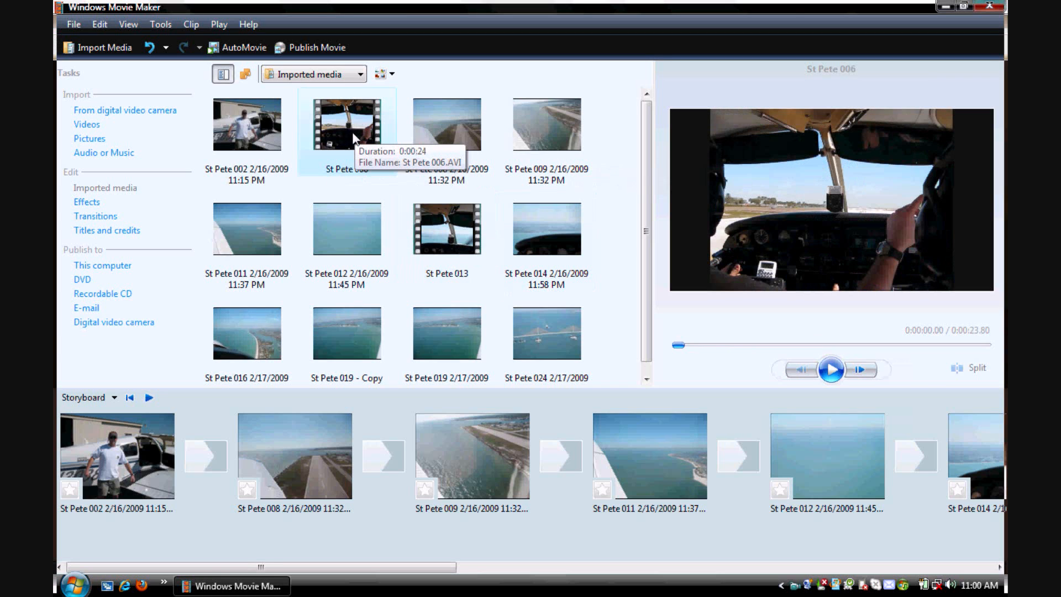
left_click_drag(355, 137, 397, 457)
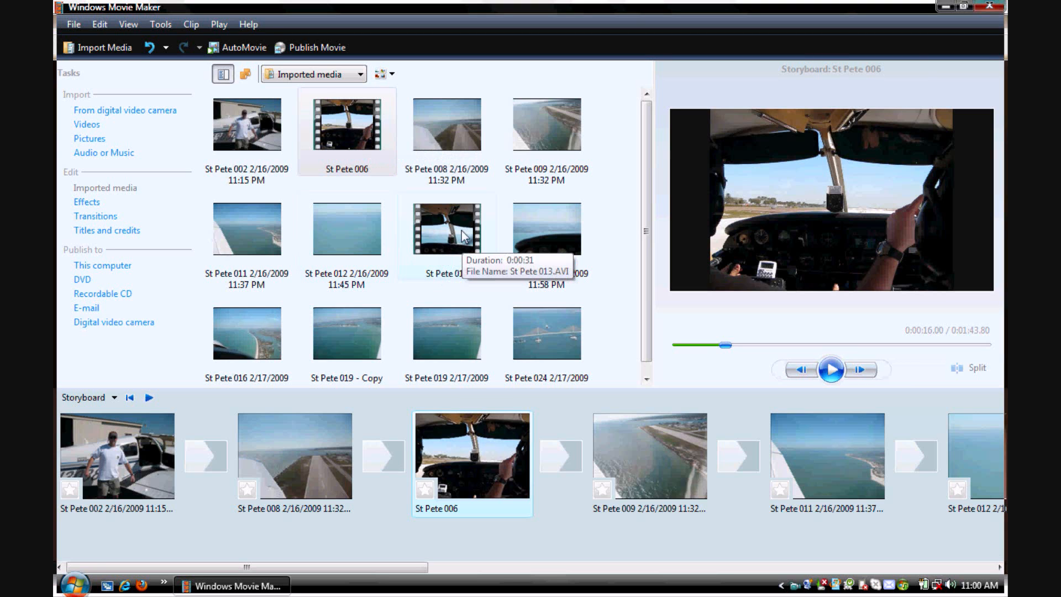
left_click_drag(453, 246, 653, 470)
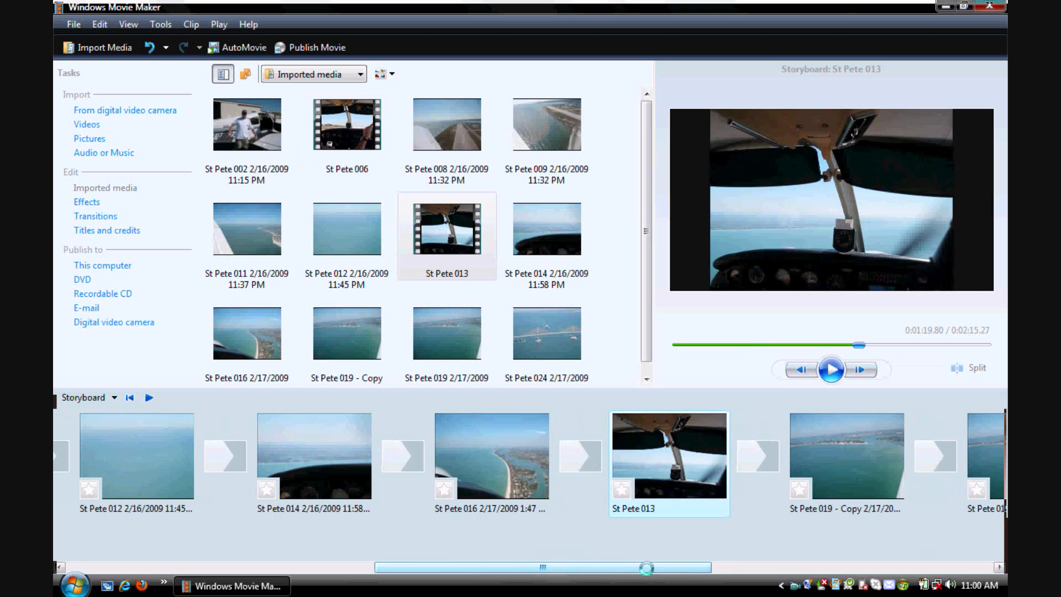
- Move the St Pete 006 video between the St Pete 002 and St Pete 008 pictures in the storyboard
left_click_drag(647, 569, 292, 573)
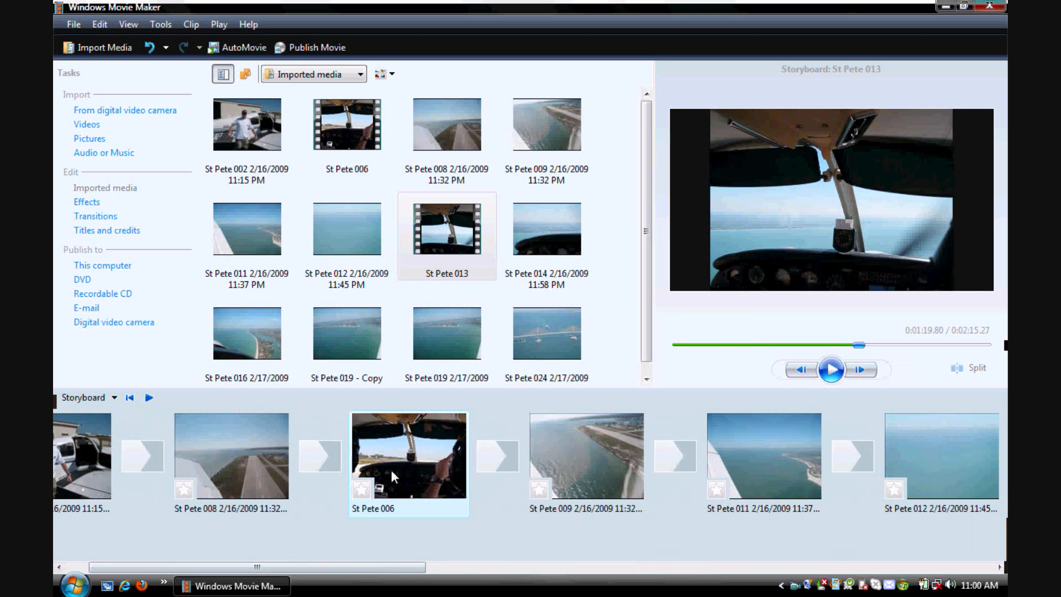
left_click_drag(390, 467, 671, 458)
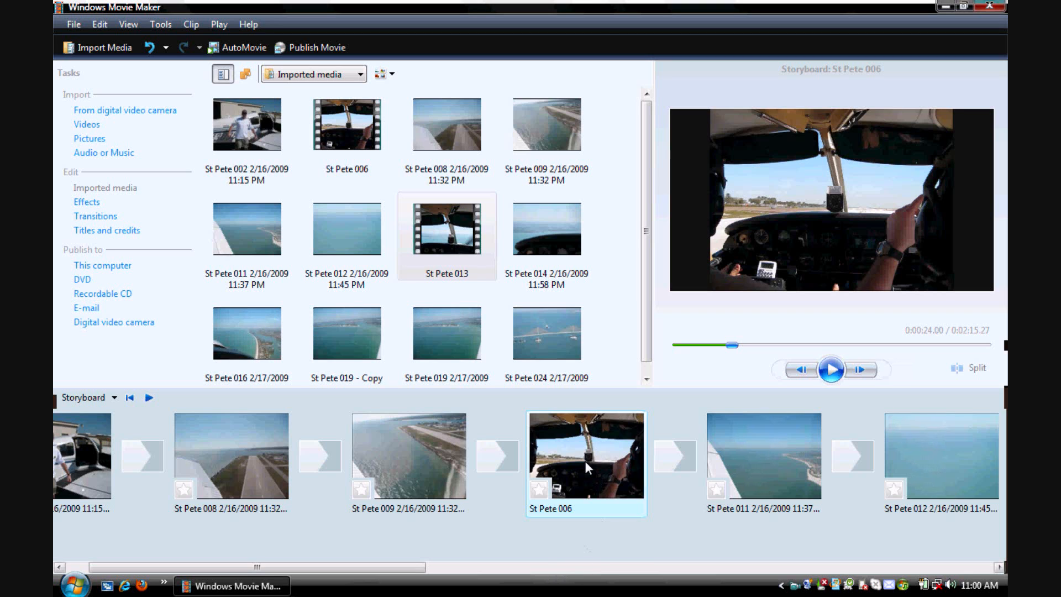
left_click_drag(585, 461, 187, 462)
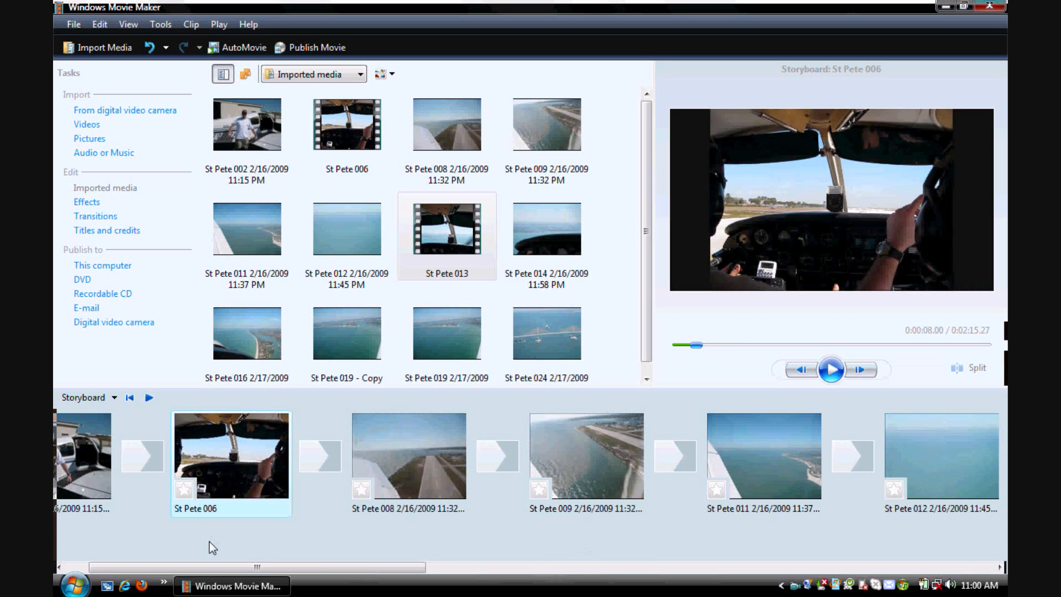
left_click_drag(184, 569, 152, 576)
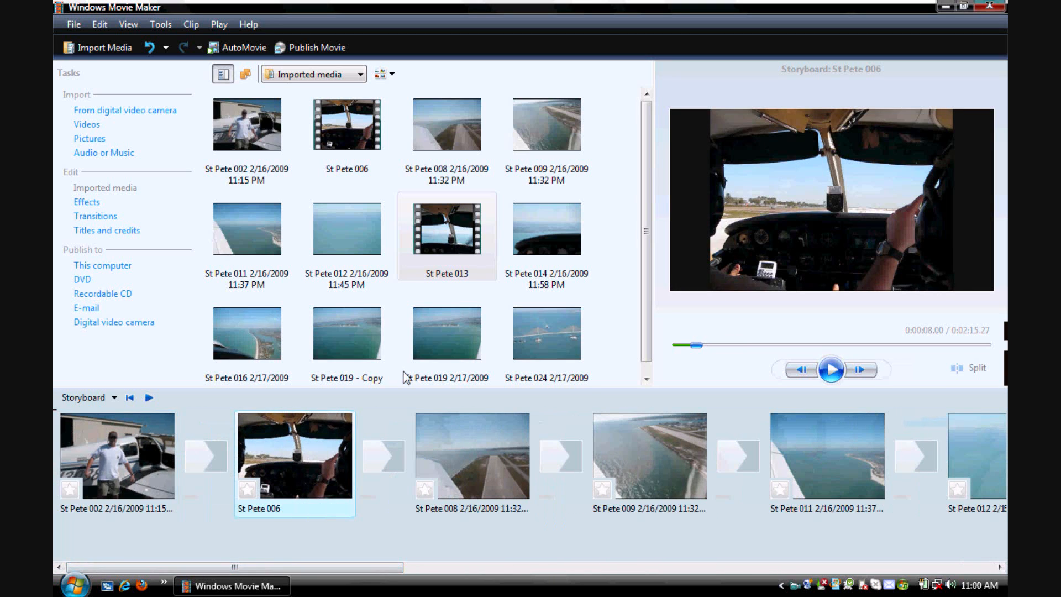
- Preview the St Pete 006 video, then play the movie from St Pete 002 into that video and pause it
left_click(832, 370)
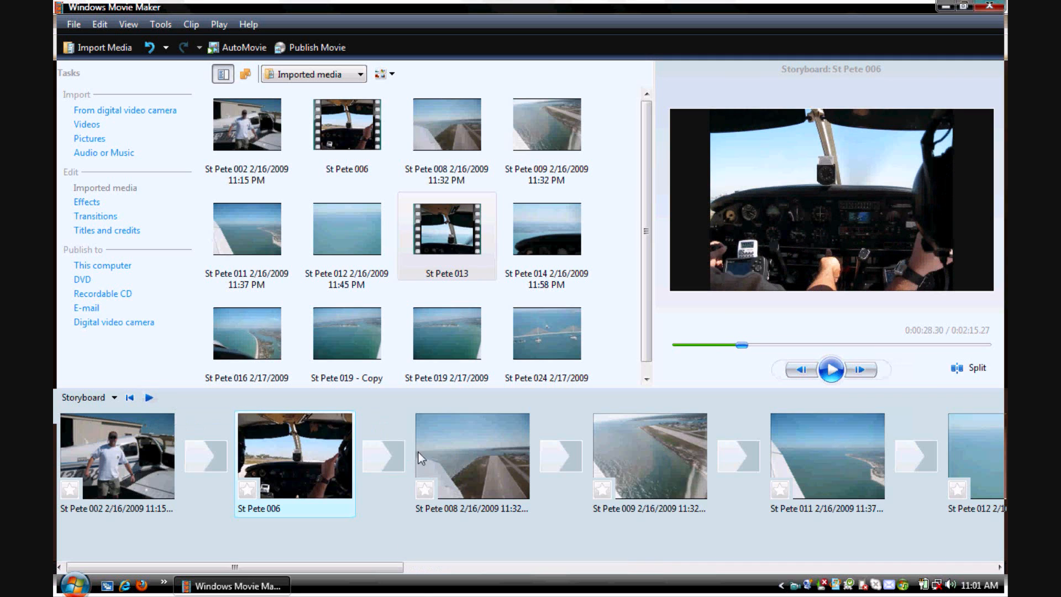
left_click(123, 452)
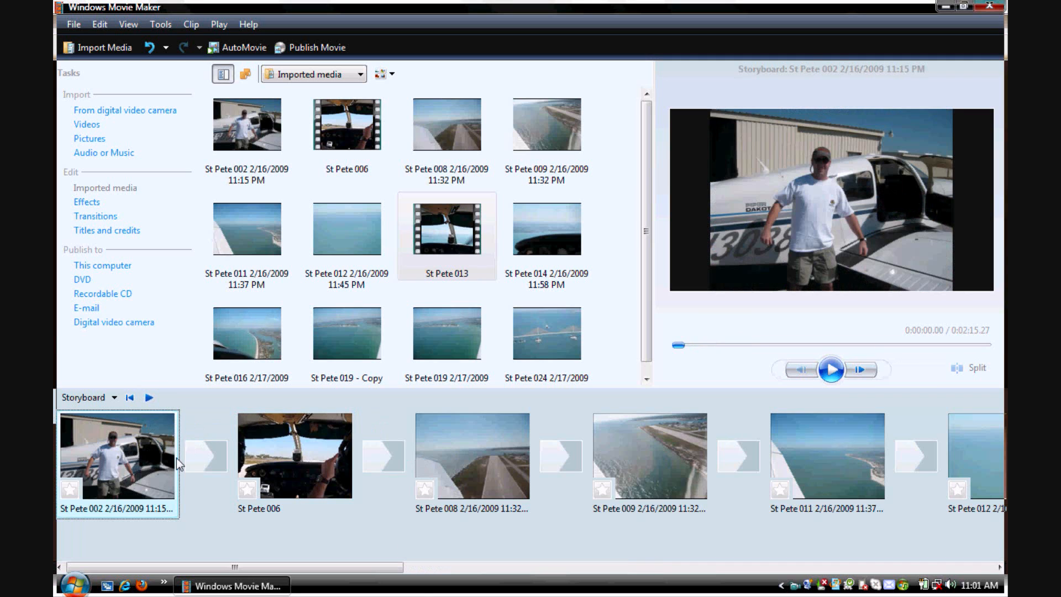
left_click(834, 376)
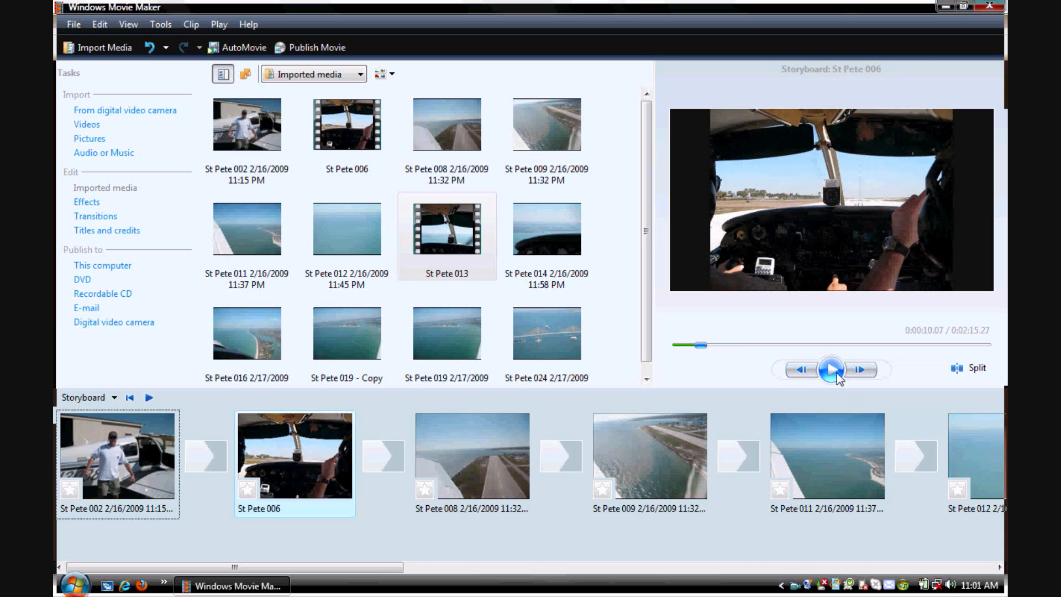
left_click(832, 370)
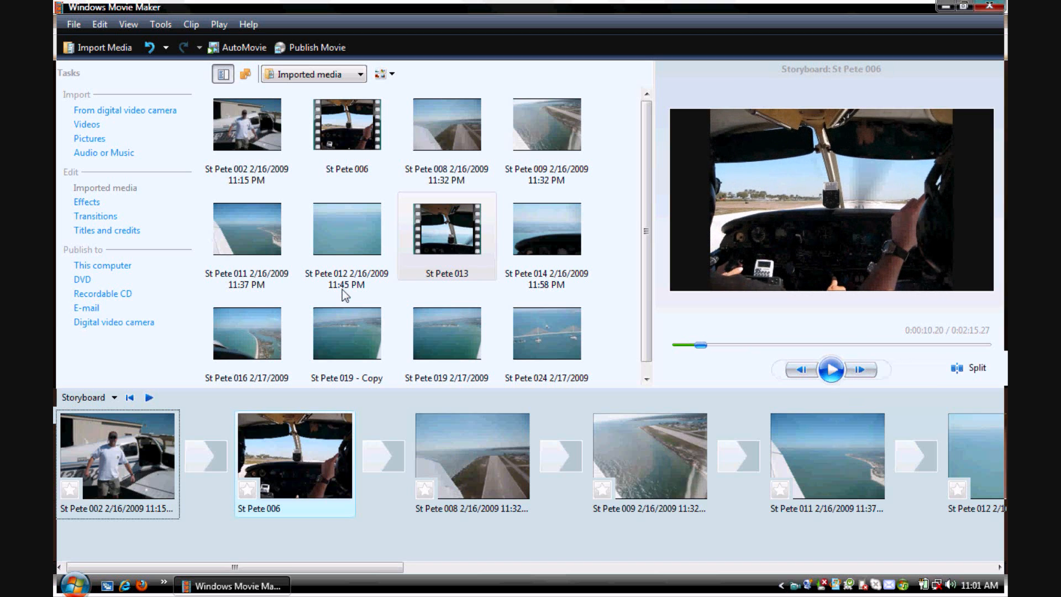
- Switch to the timeline view and trim the start of the St Pete 006 video to a clip duration of 17.30 seconds
left_click(115, 397)
left_click(107, 434)
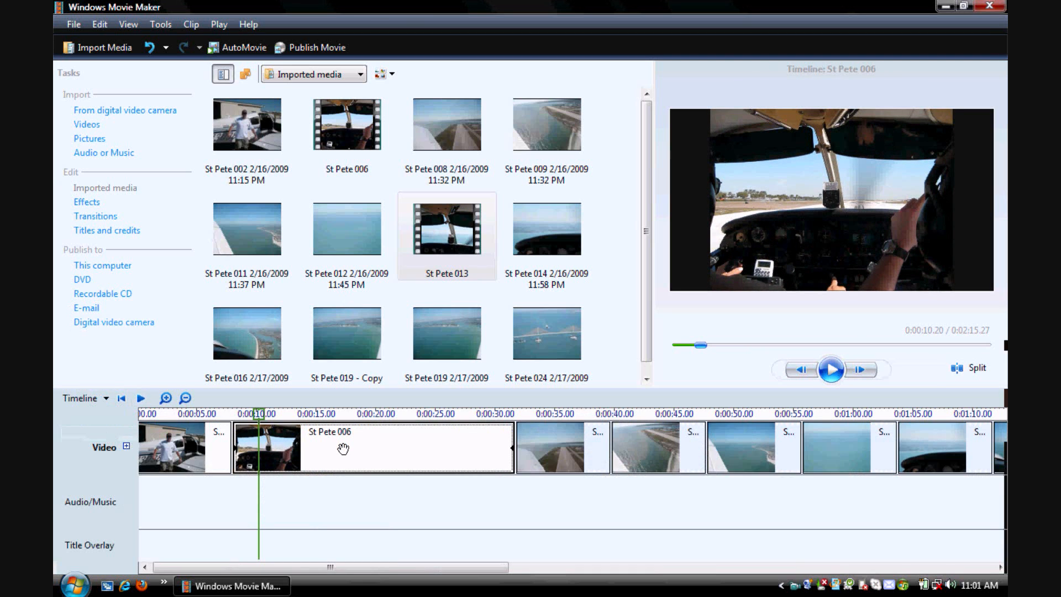
left_click_drag(236, 443, 321, 448)
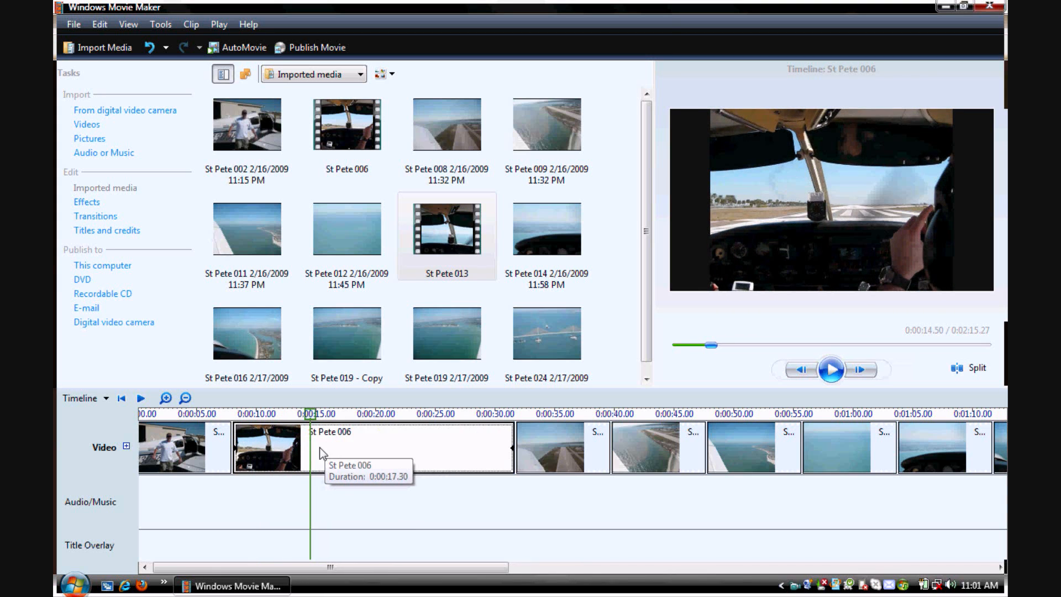
left_click_drag(423, 444, 448, 451)
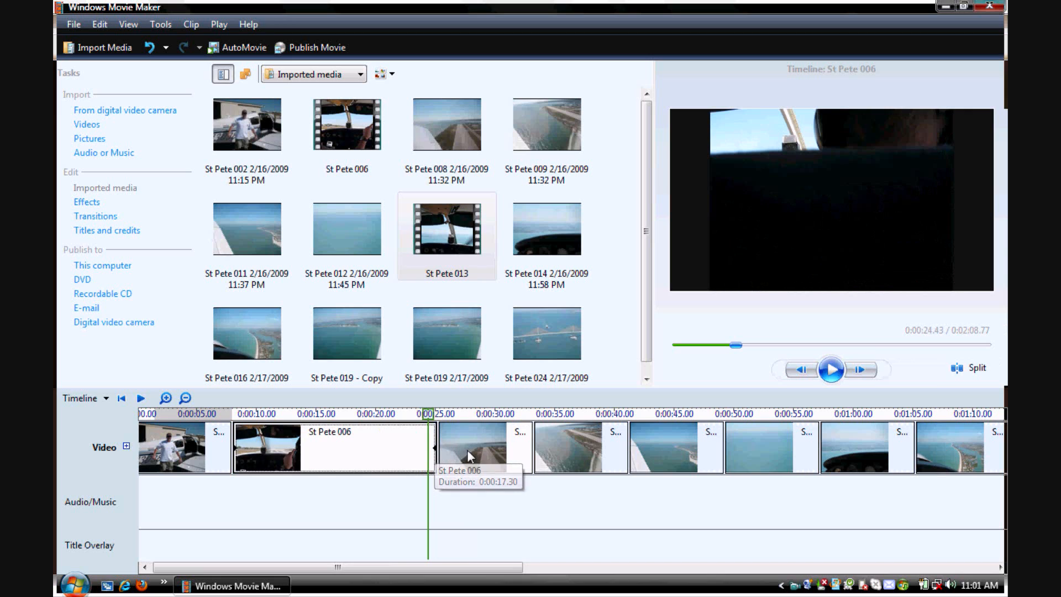
left_click(441, 416)
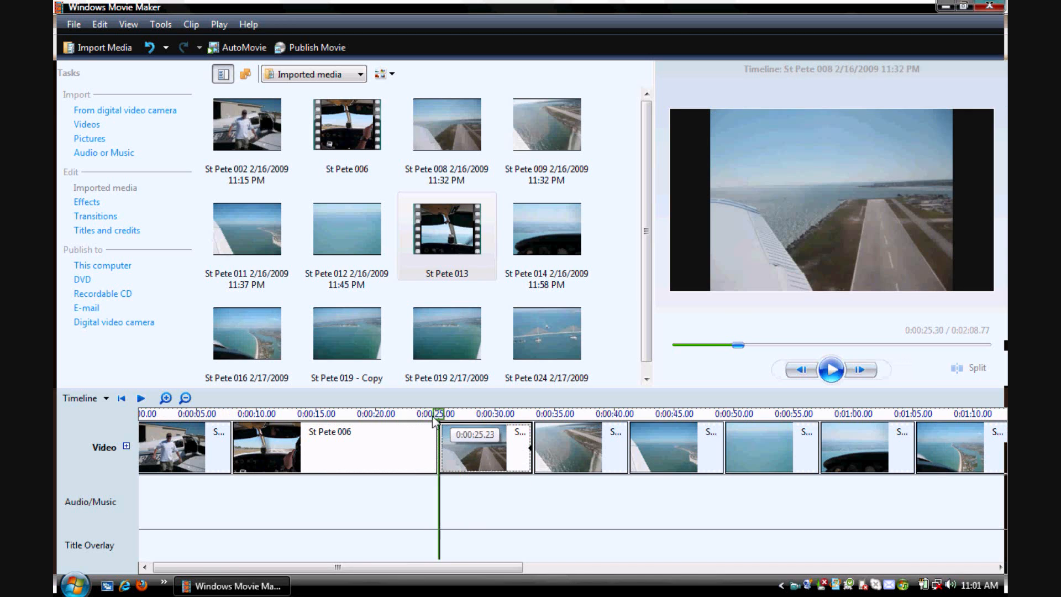
- Apply the Fade In effect to the St Pete 006 video clip on the timeline
left_click(364, 449)
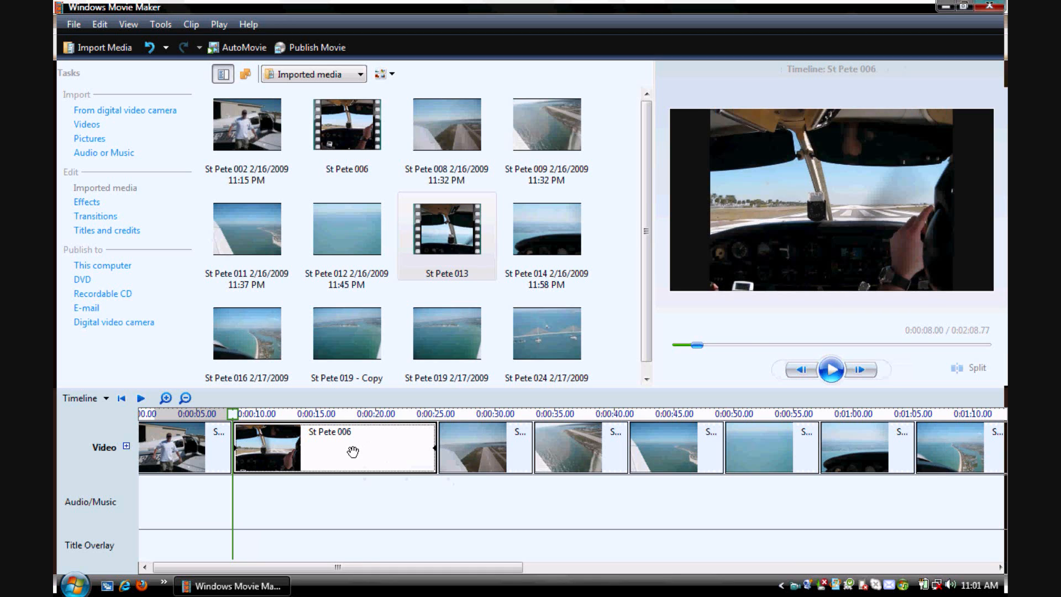
right_click(391, 443)
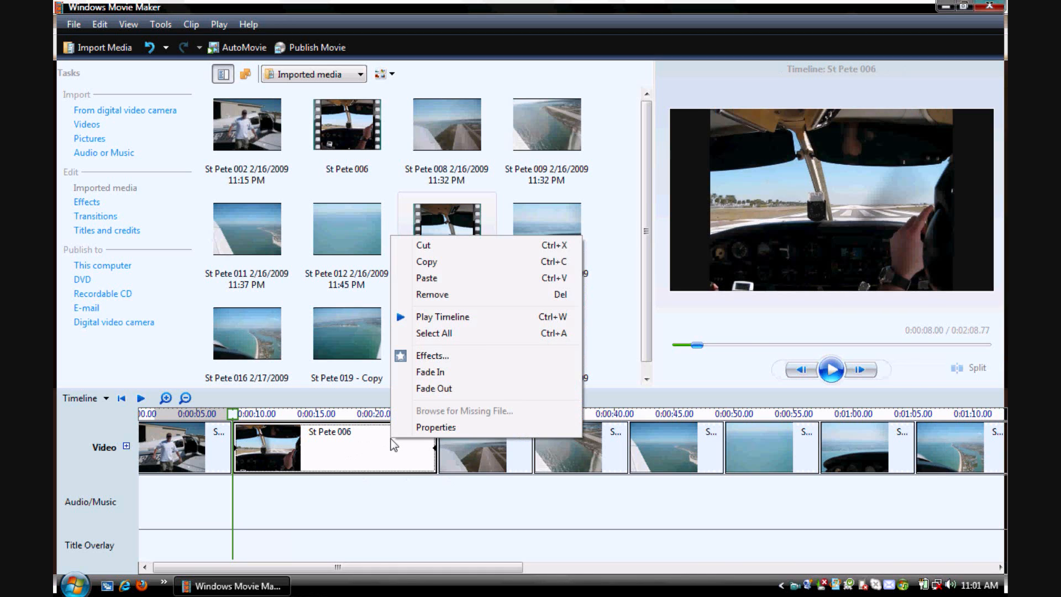
left_click(475, 372)
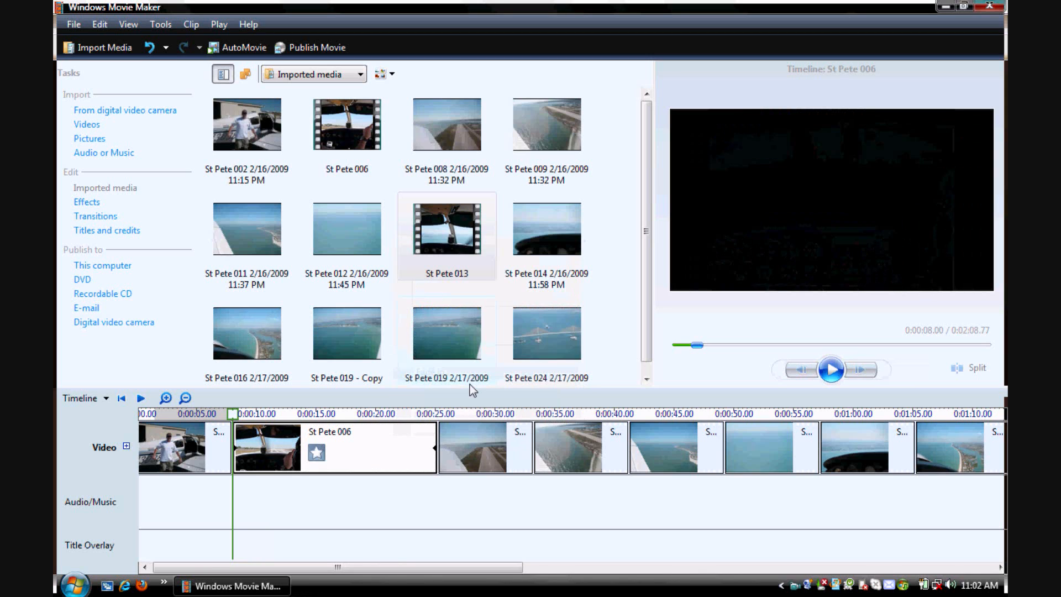
- Apply the Fade Out effect to the St Pete 006 video clip and return to the storyboard view
right_click(386, 449)
left_click(422, 399)
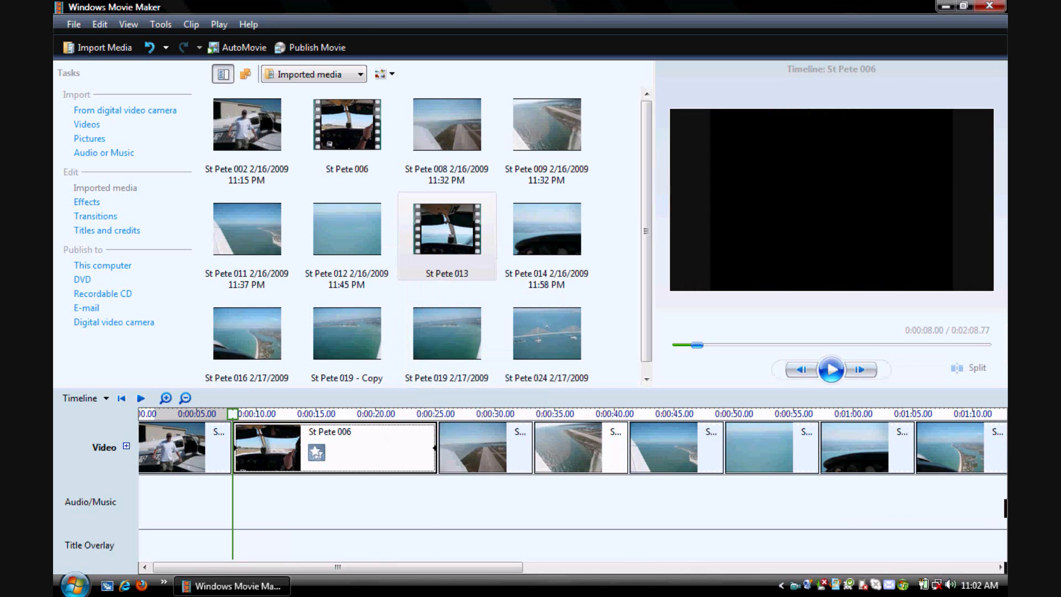
left_click(482, 446)
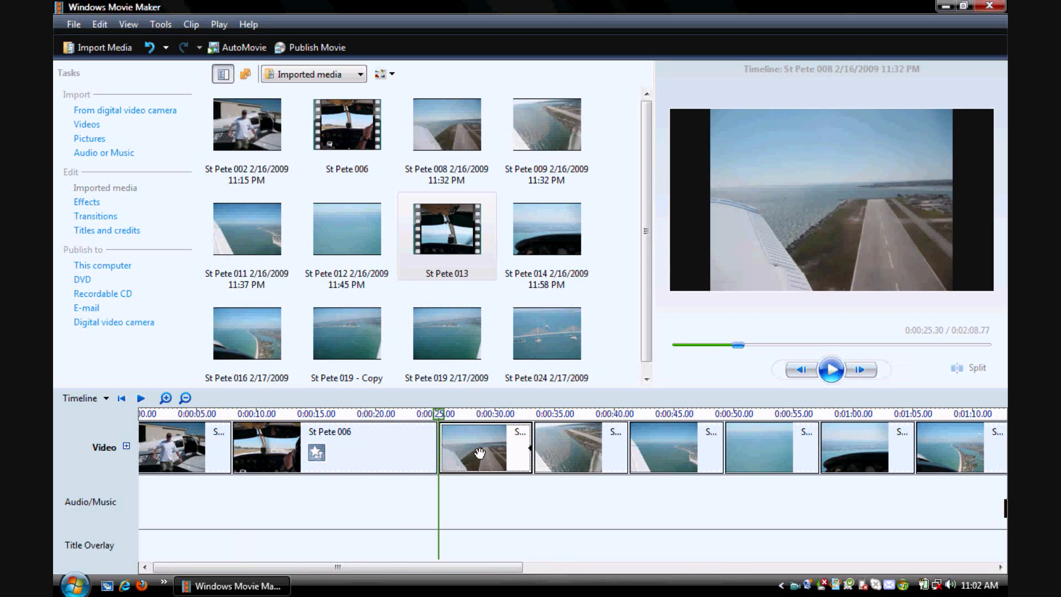
right_click(482, 447)
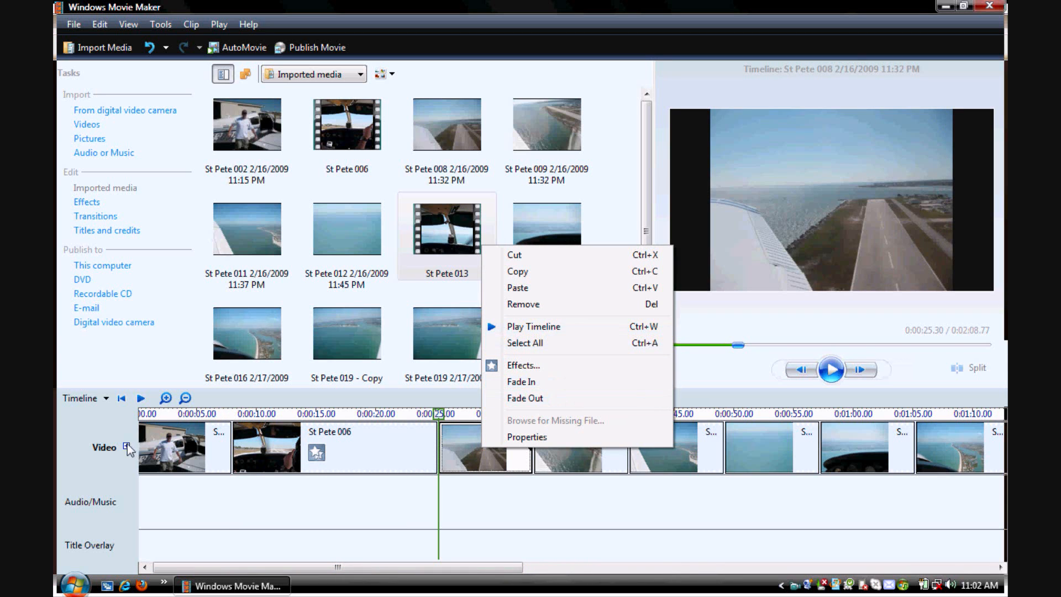
left_click(106, 399)
left_click(105, 418)
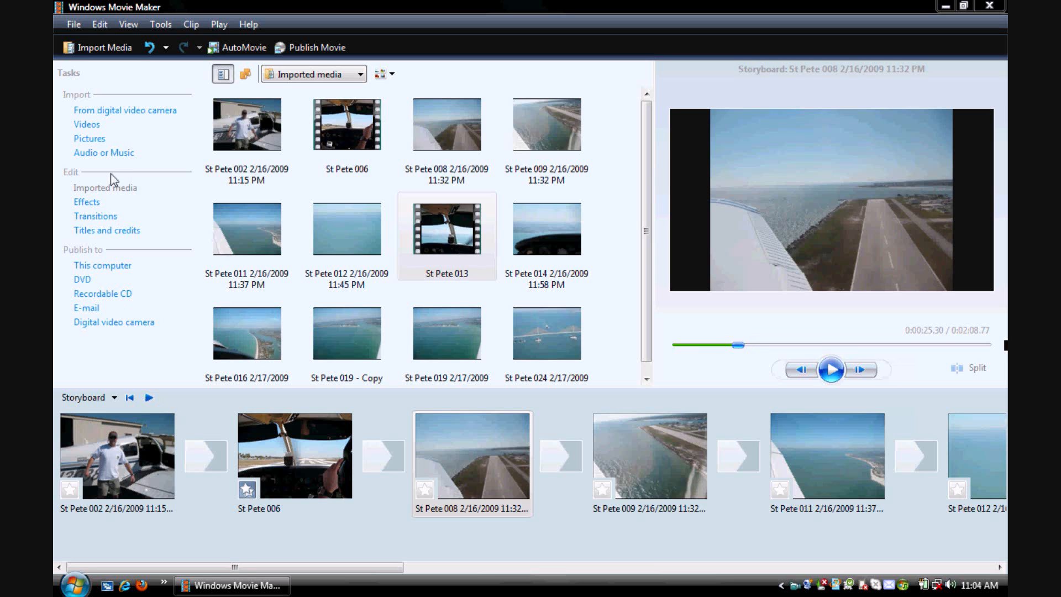
- Start a title at the beginning of the movie with the text "Flying in St. Pete, FL"
left_click(107, 231)
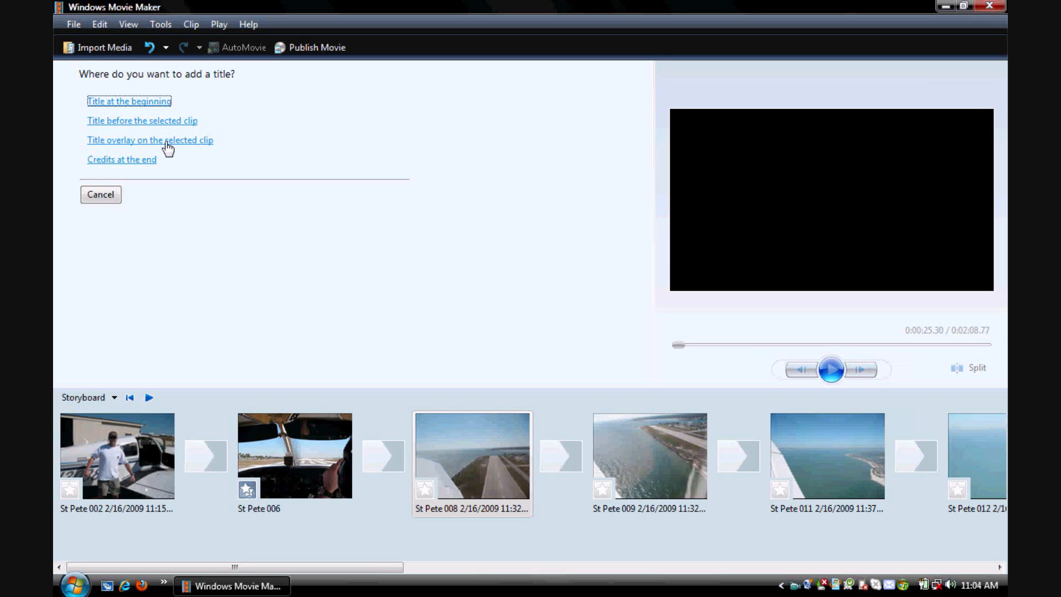
left_click(120, 104)
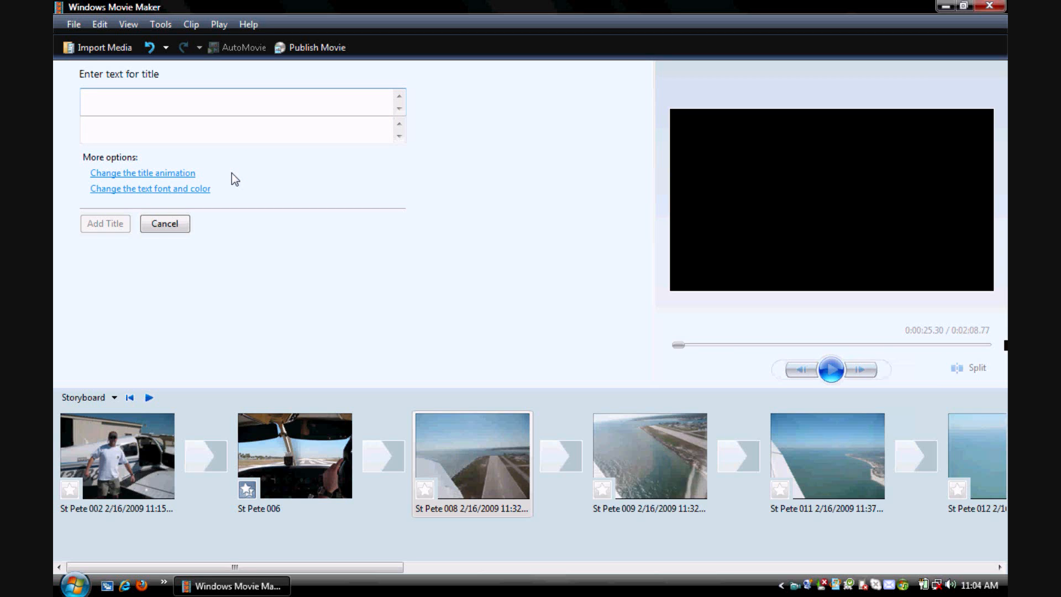
type("S")
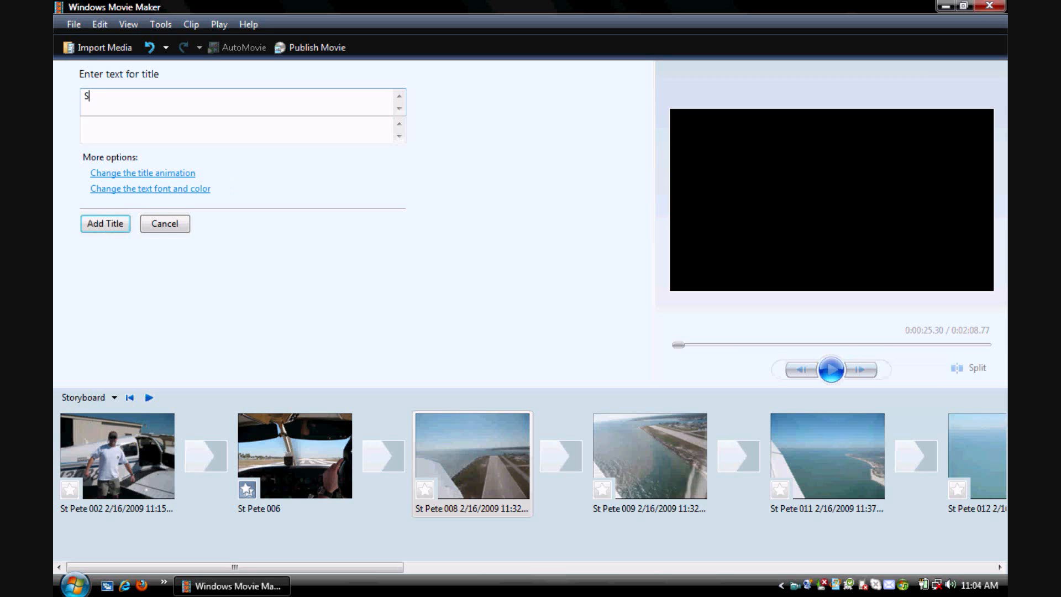
key("BackSpace")
type("My Flight in")
key("BackSpace")
key("BackSpace")
key("BackSpace")
key("BackSpace")
key("BackSpace")
key("BackSpace")
key("BackSpace")
key("BackSpace")
key("BackSpace")
key("BackSpace")
key("BackSpace")
key("BackSpace")
key("BackSpace")
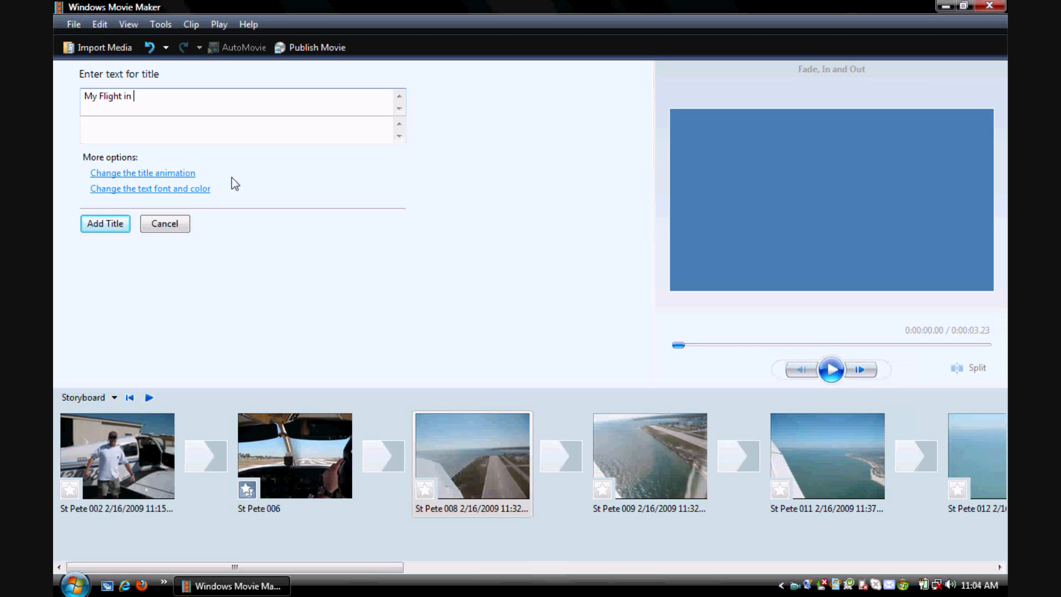
type("F")
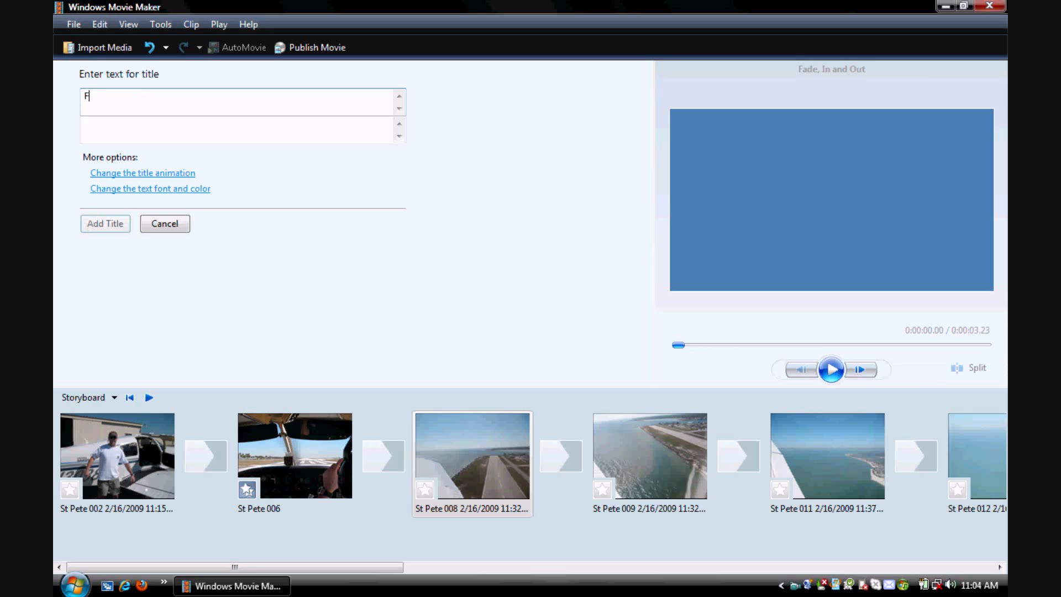
type("lying in S")
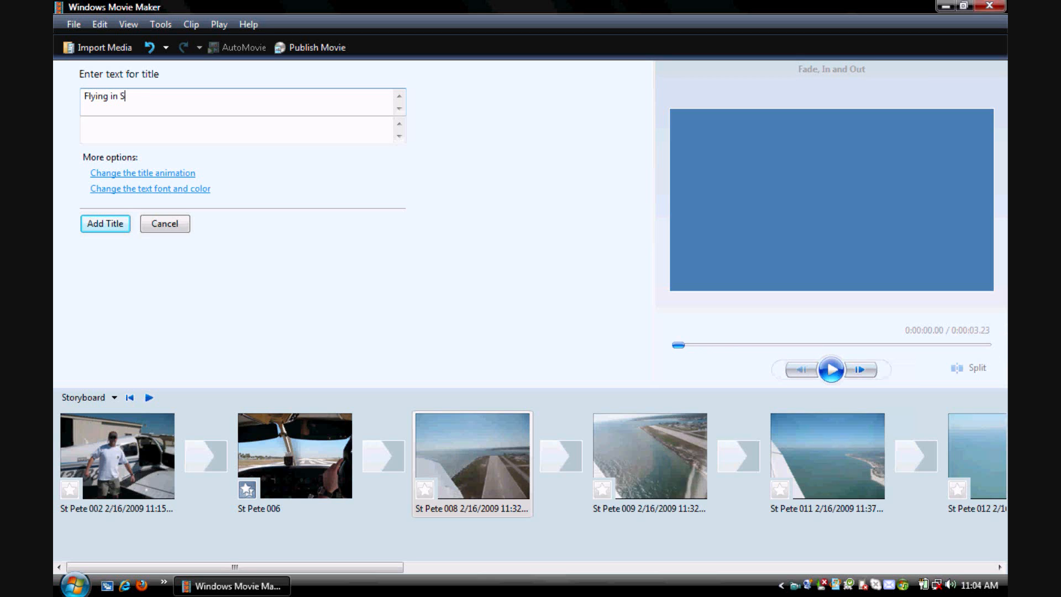
type("t. Pete, FL")
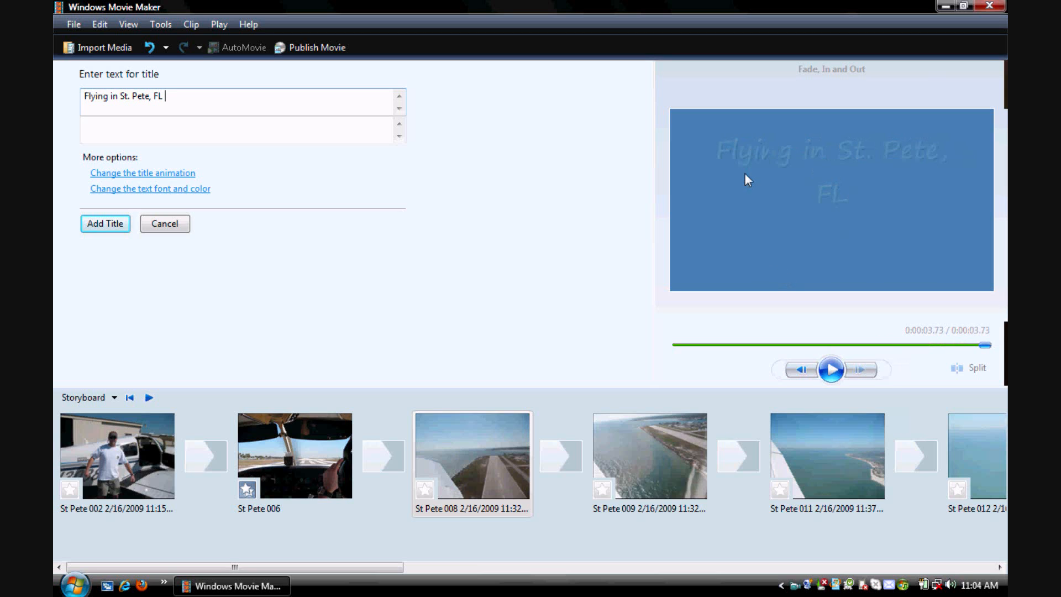
- Change the opening title's font to Georgia
left_click(183, 190)
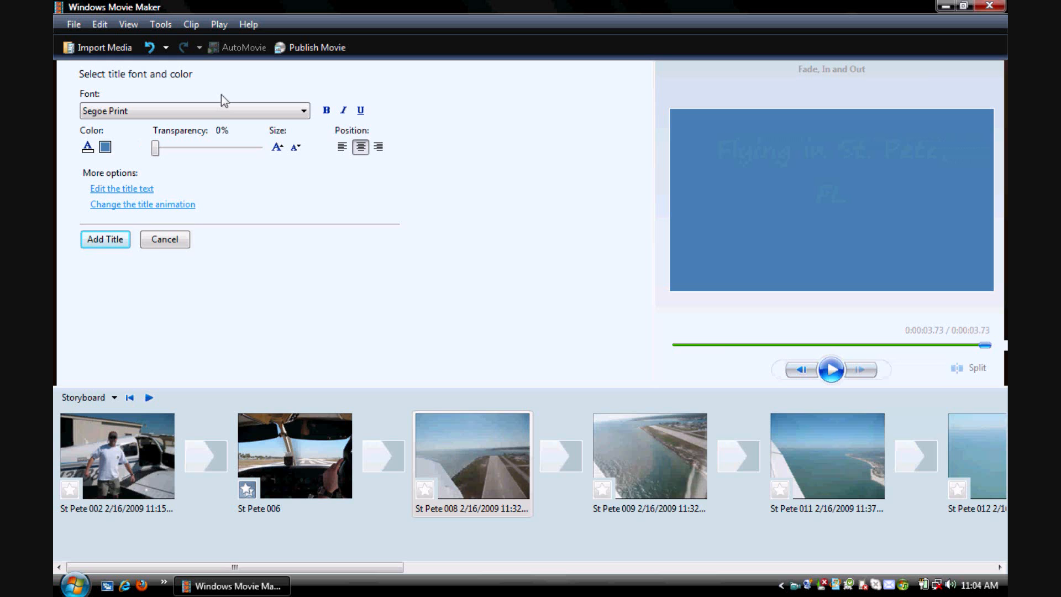
left_click(200, 110)
type("gr")
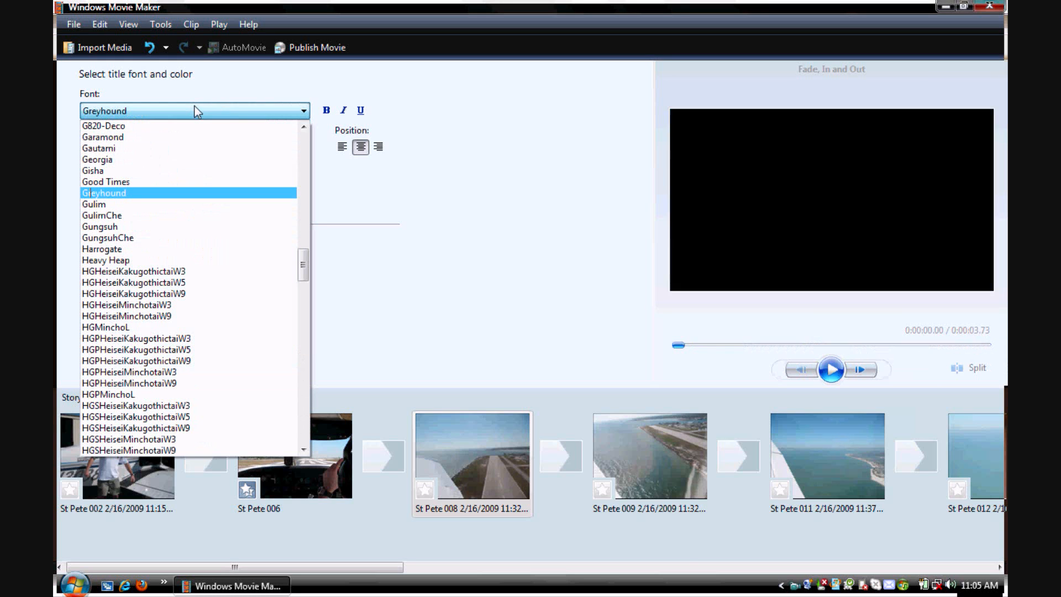
left_click(120, 159)
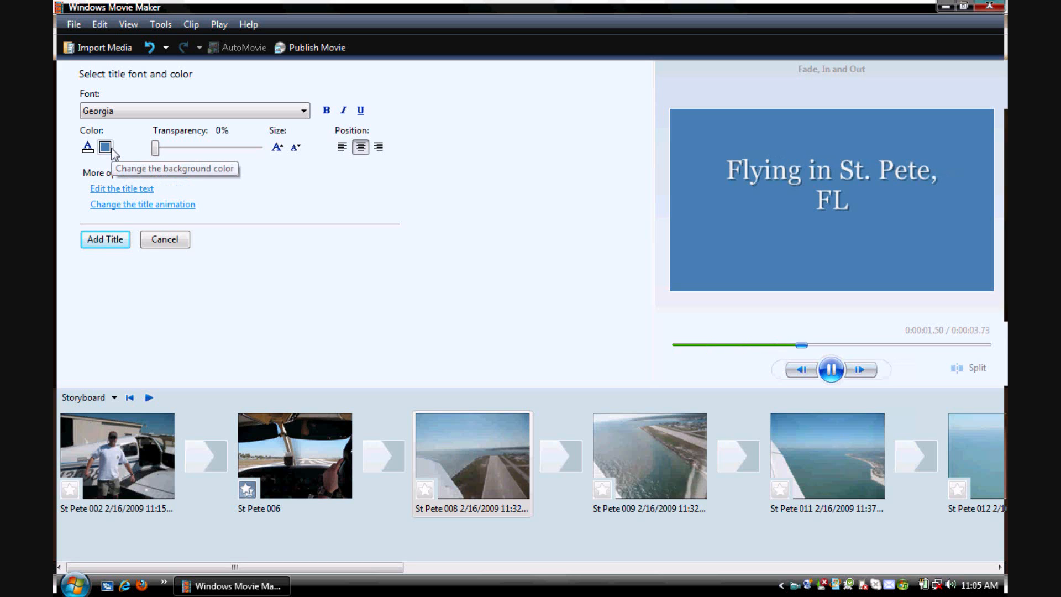
- Set the opening title's background color to dark navy blue and its text color to orange
left_click(110, 148)
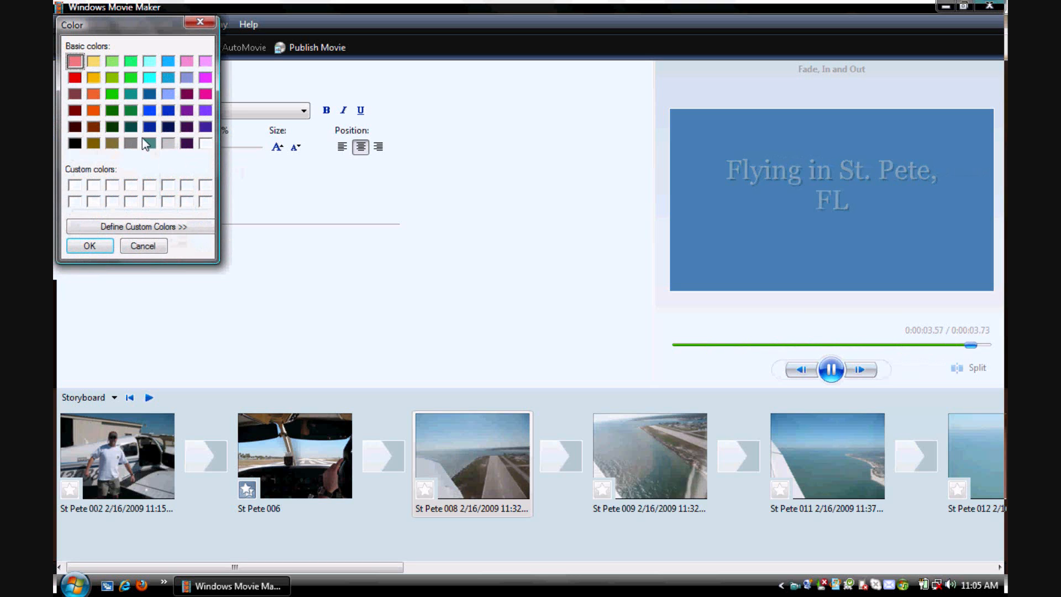
left_click(168, 129)
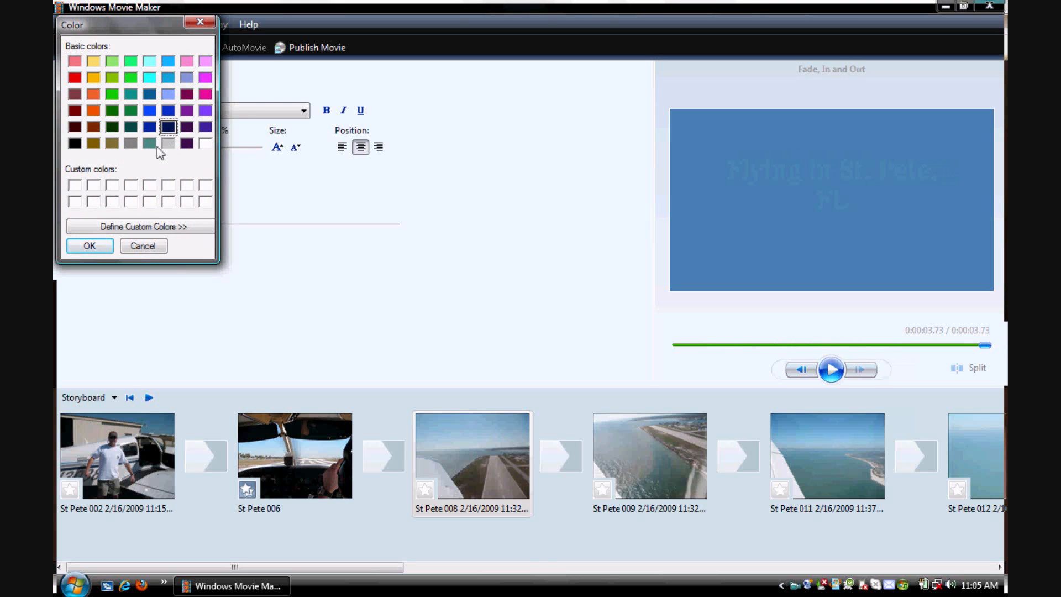
left_click(102, 248)
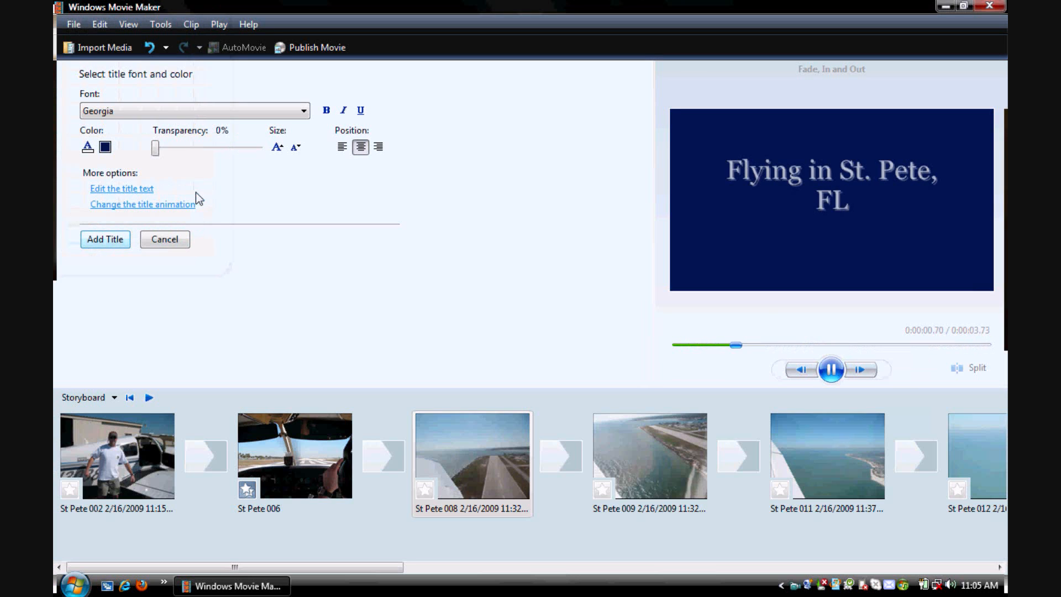
left_click(88, 147)
left_click(95, 111)
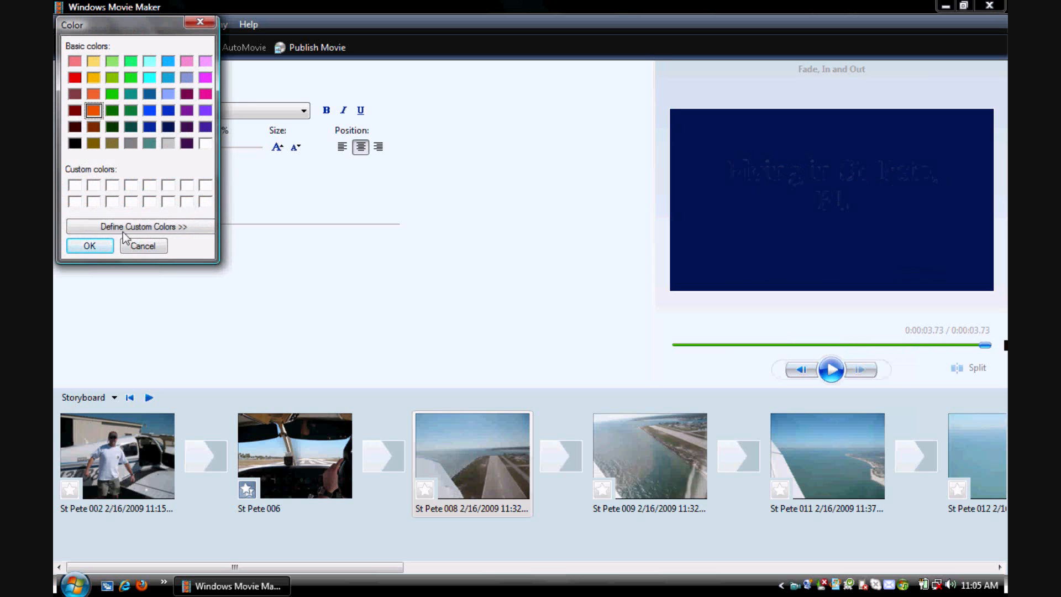
left_click(103, 246)
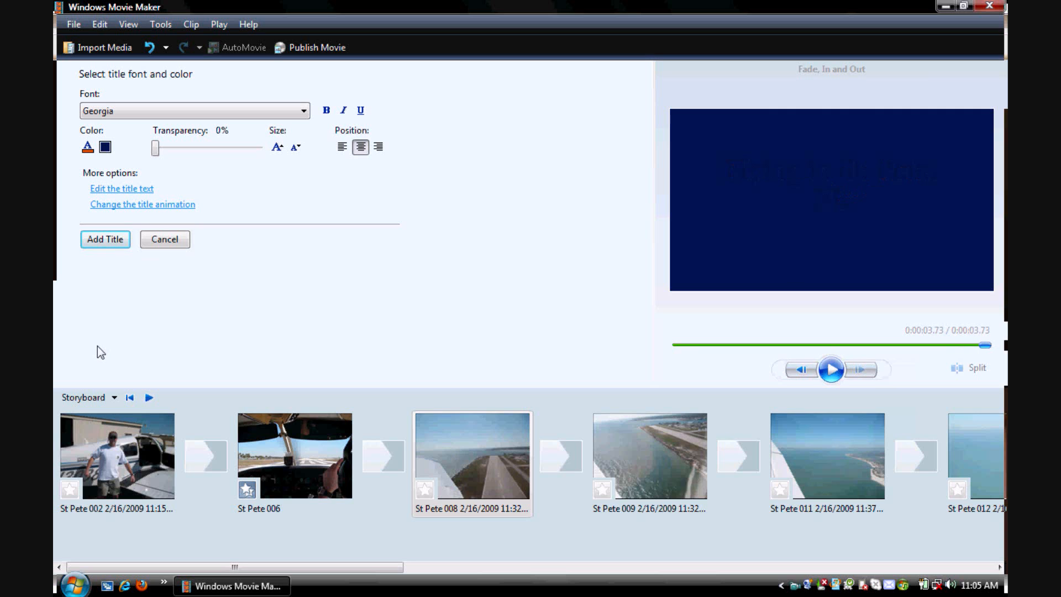
- Choose the Mirror animation for the opening title after previewing other animations, and add the title to the movie
left_click(131, 205)
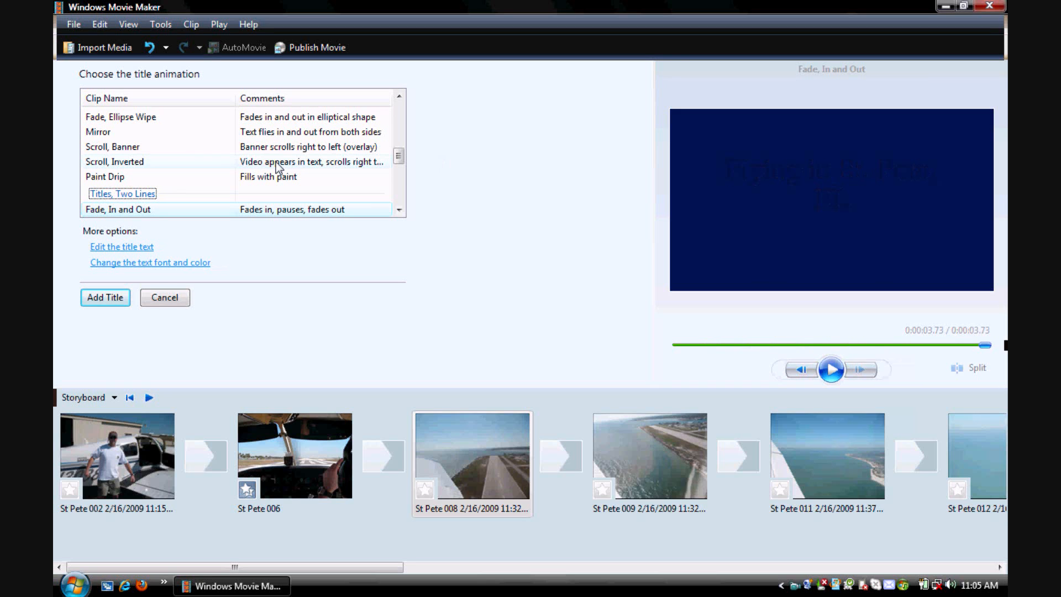
key("Up")
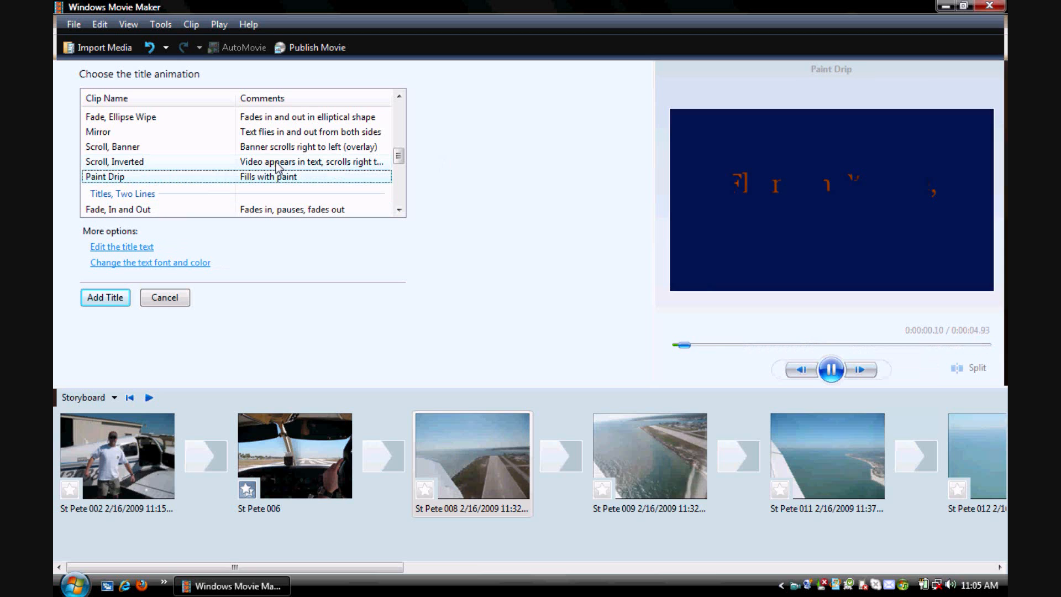
key("Up")
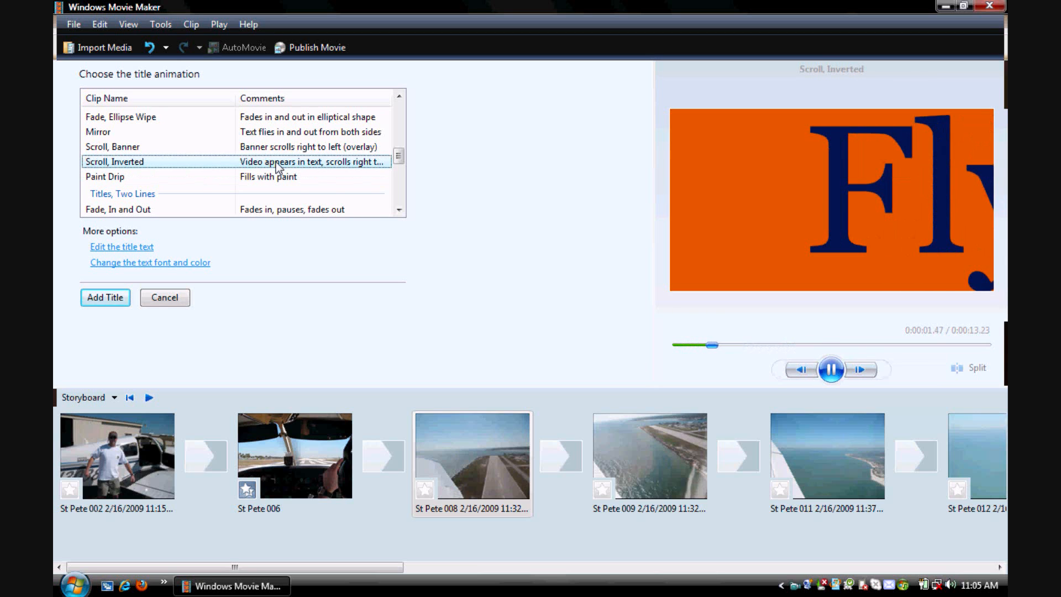
key("Up")
key("Up")
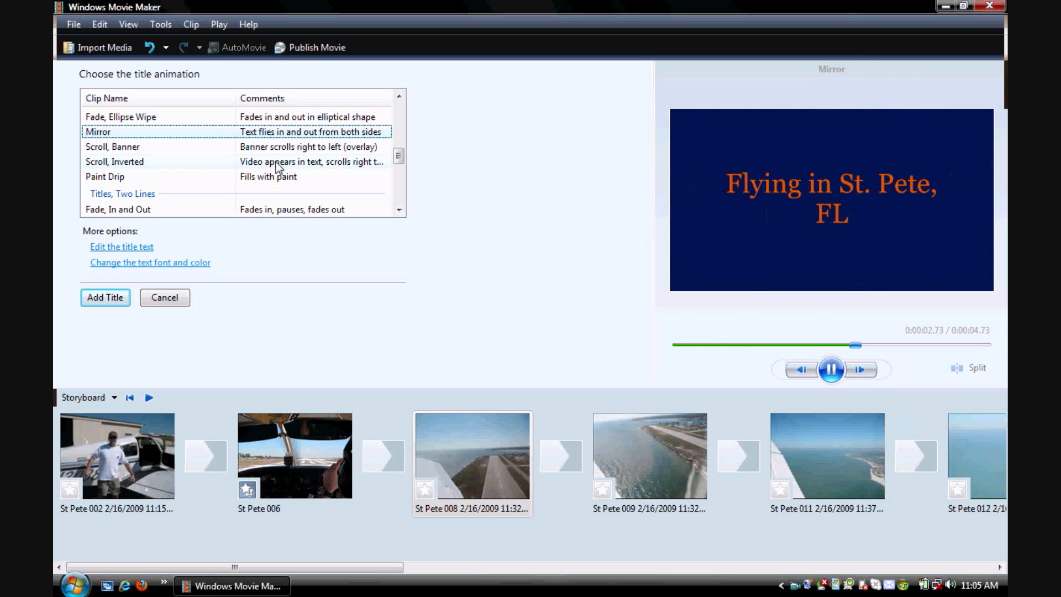
left_click(111, 299)
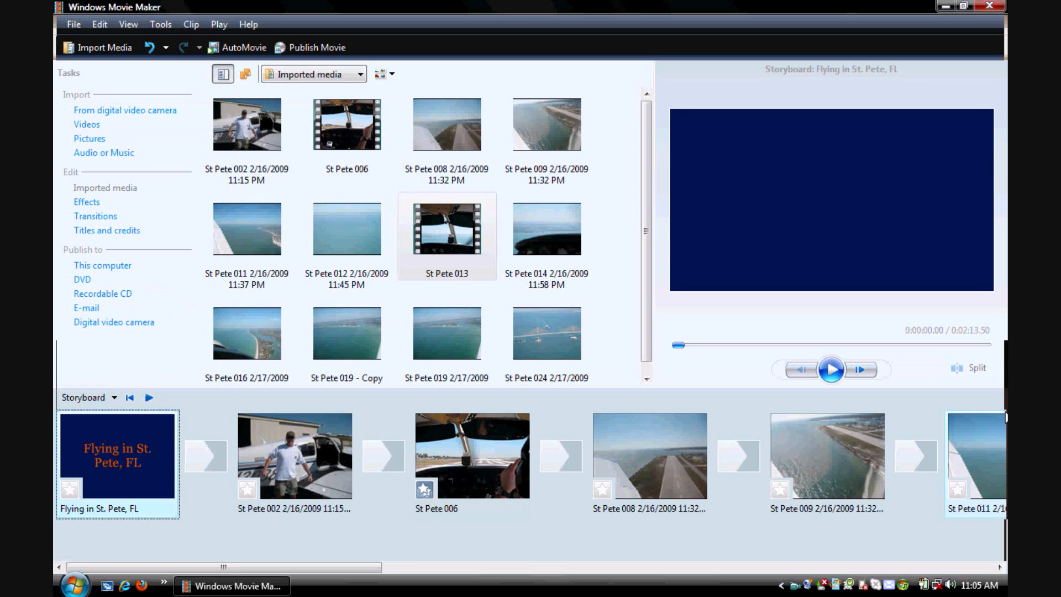
- View the opening title in the timeline, then return to the storyboard view
left_click(88, 398)
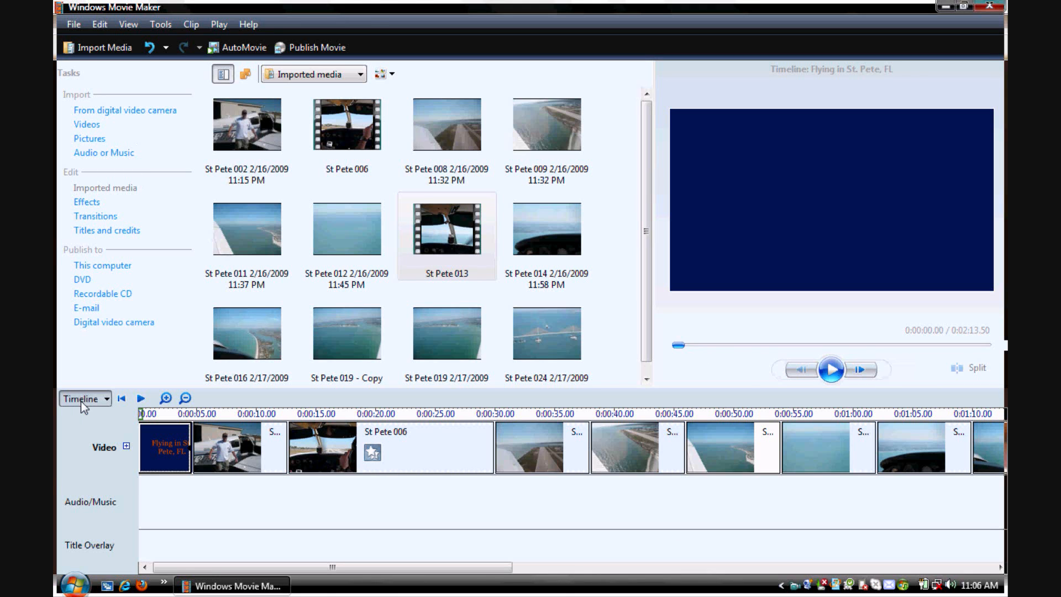
left_click(103, 398)
left_click(103, 419)
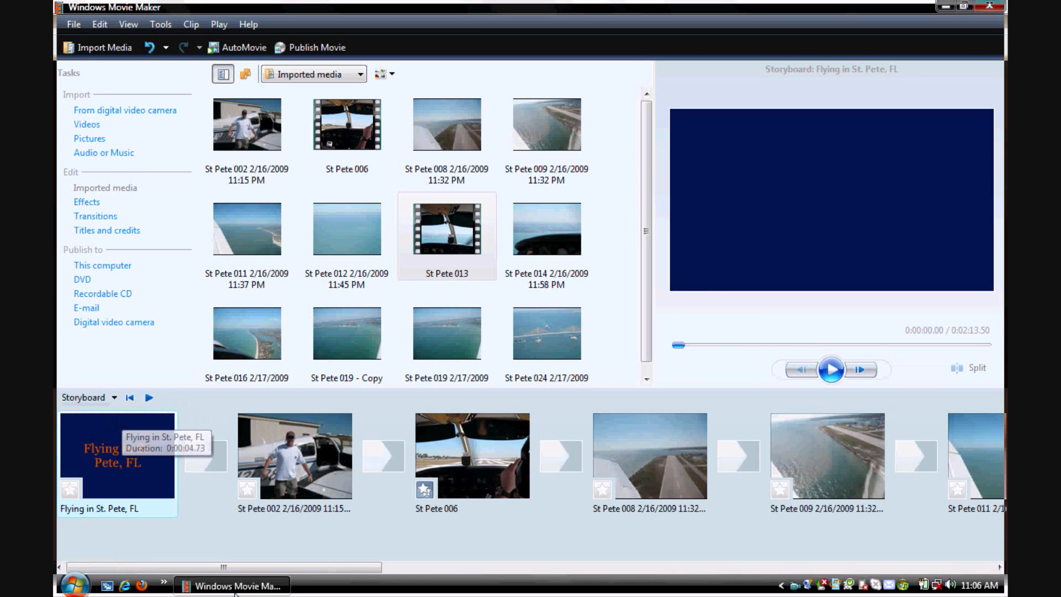
- Add a title reading "My view of an awesome bridge!" before the St Pete 024 picture in the storyboard
left_click_drag(262, 567, 796, 593)
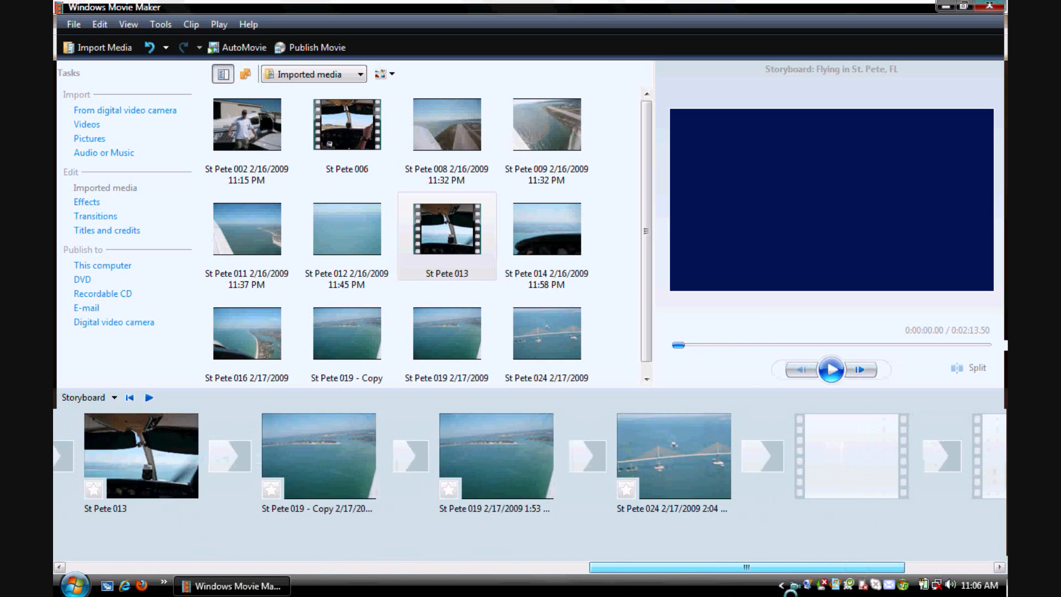
left_click(649, 459)
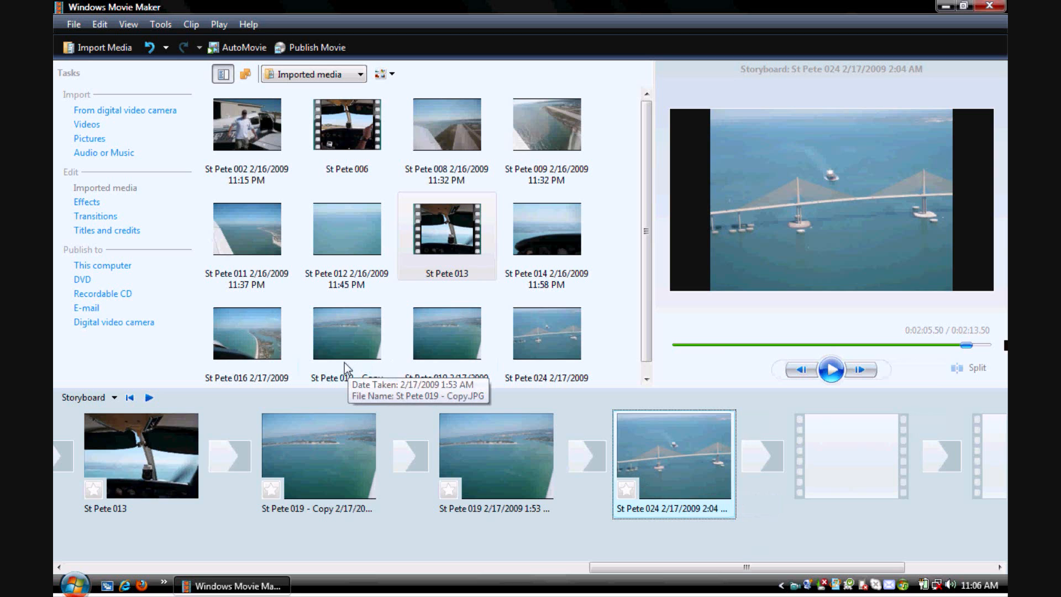
left_click(86, 234)
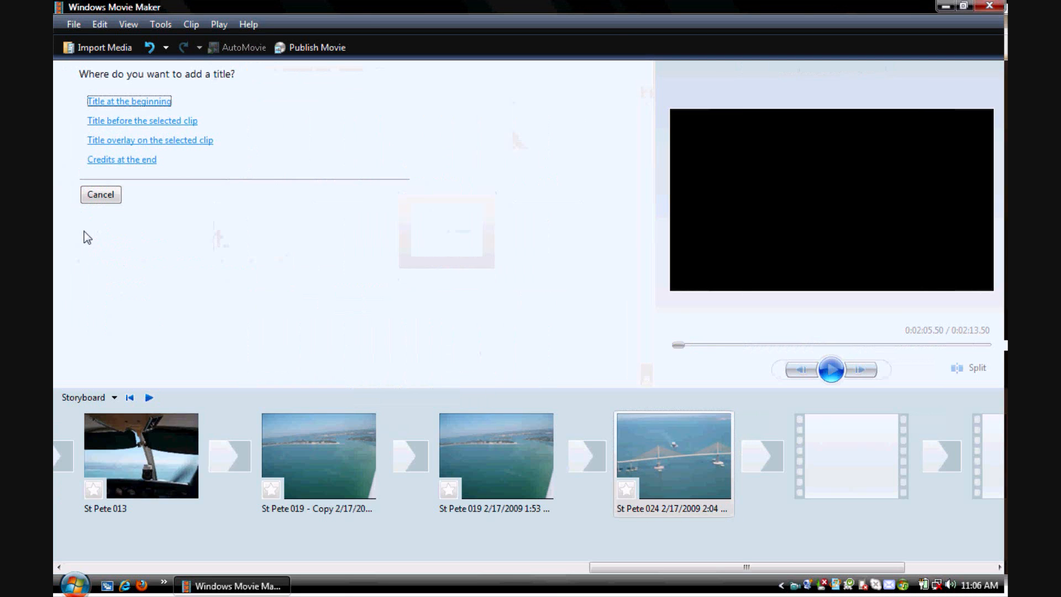
left_click(155, 123)
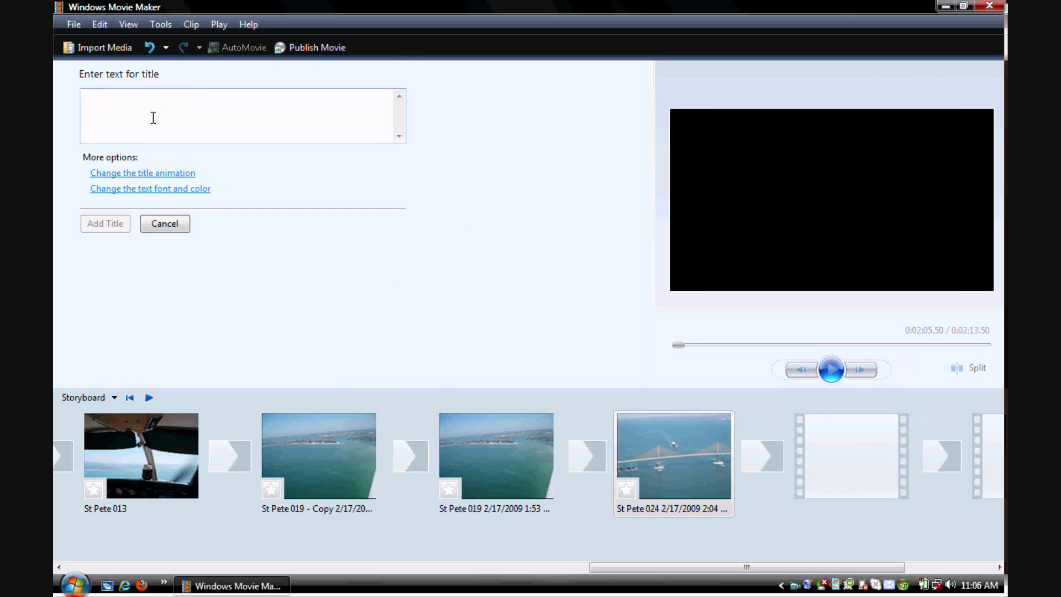
type("My view of ")
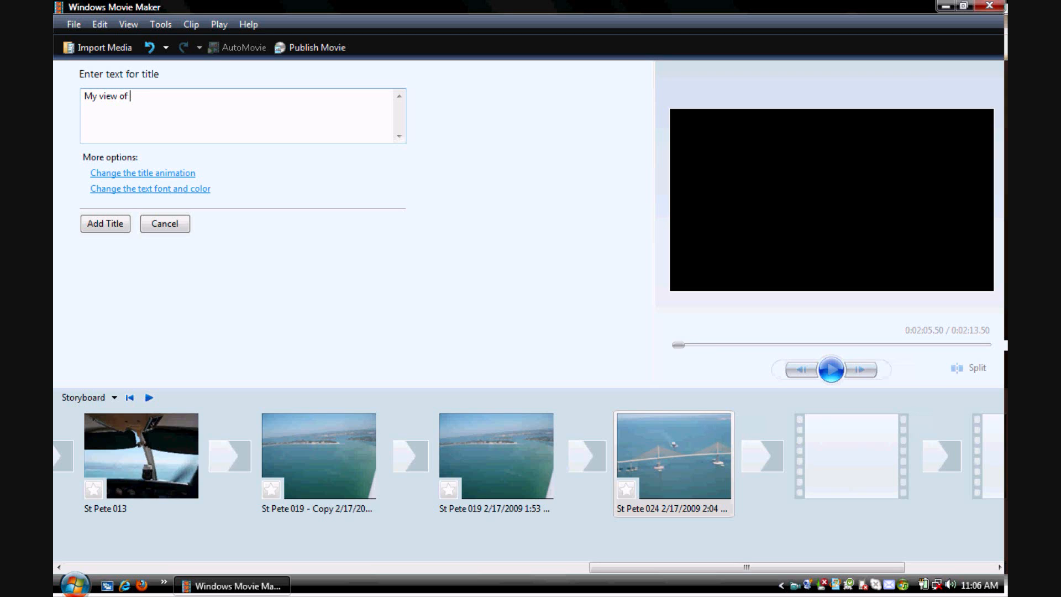
type("than awesome bridge.")
key("BackSpace")
key("BackSpace")
type("!")
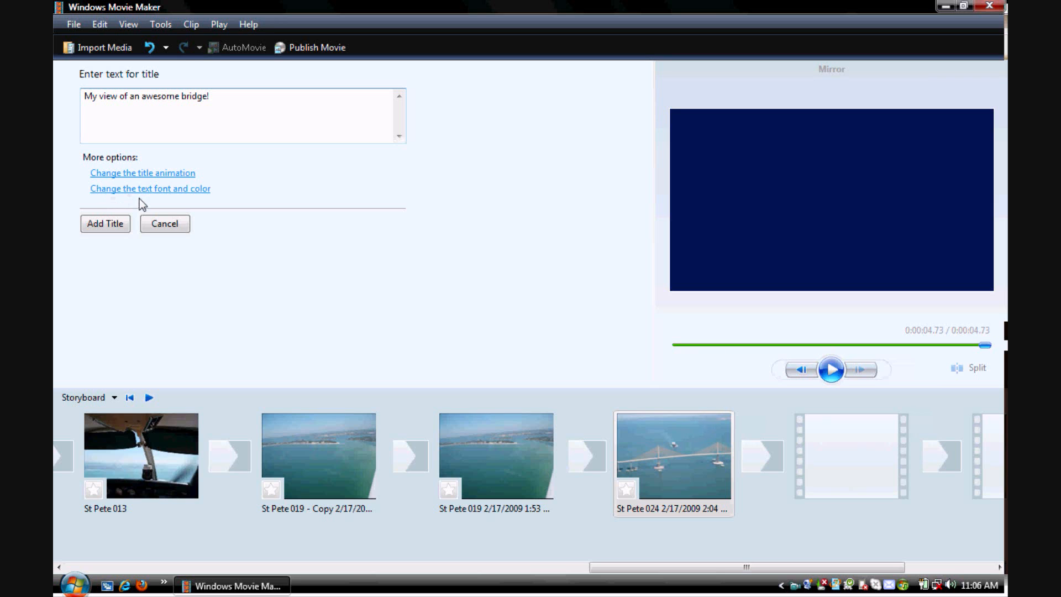
left_click(105, 224)
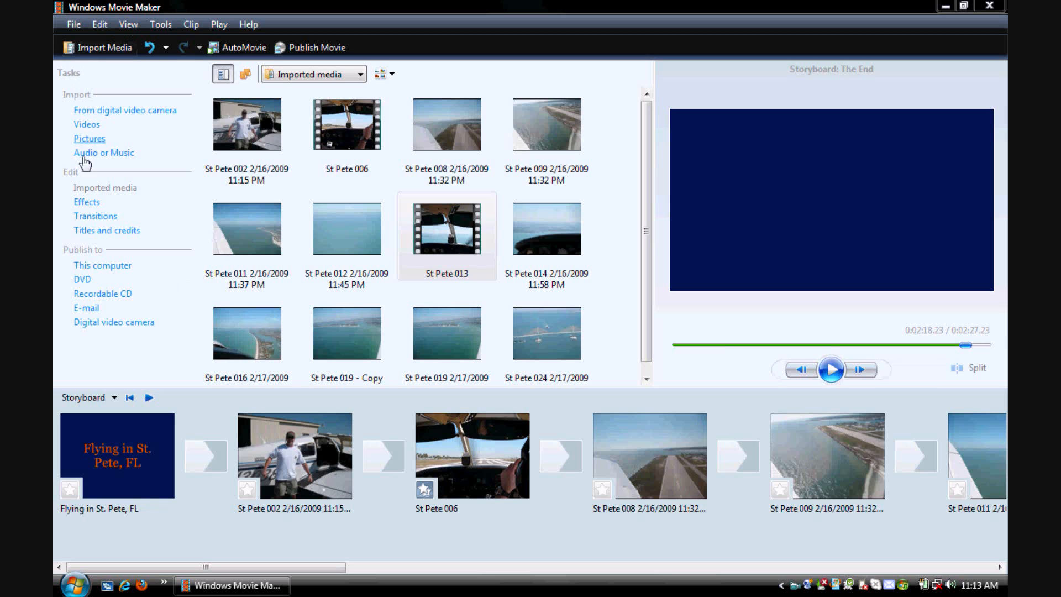
- Add the Bars, Horizontal transition between the opening title and the St Pete 002 picture, and play the movie's opening to preview it
left_click(78, 220)
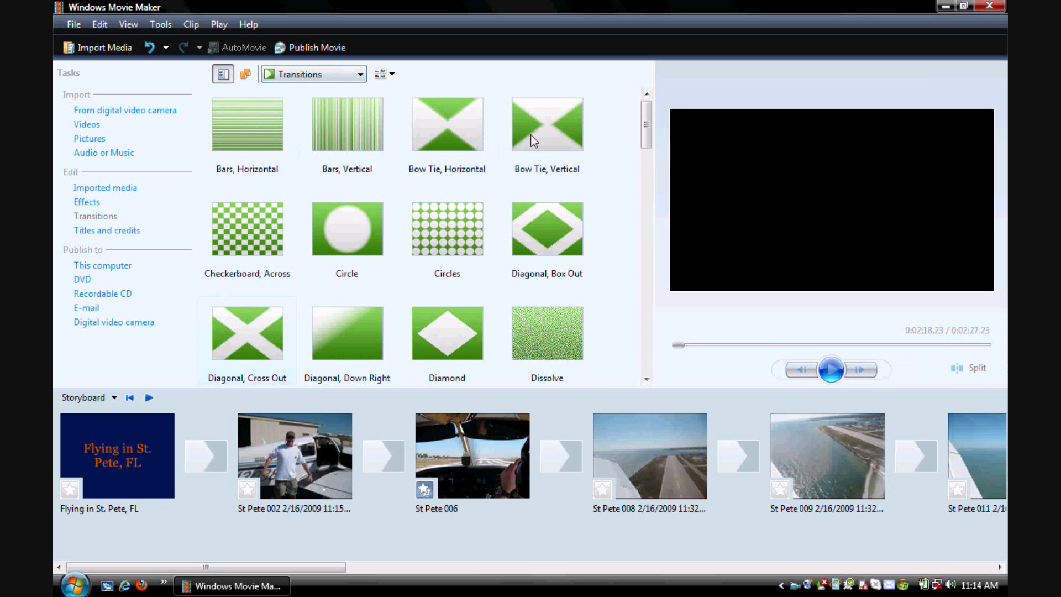
left_click(260, 134)
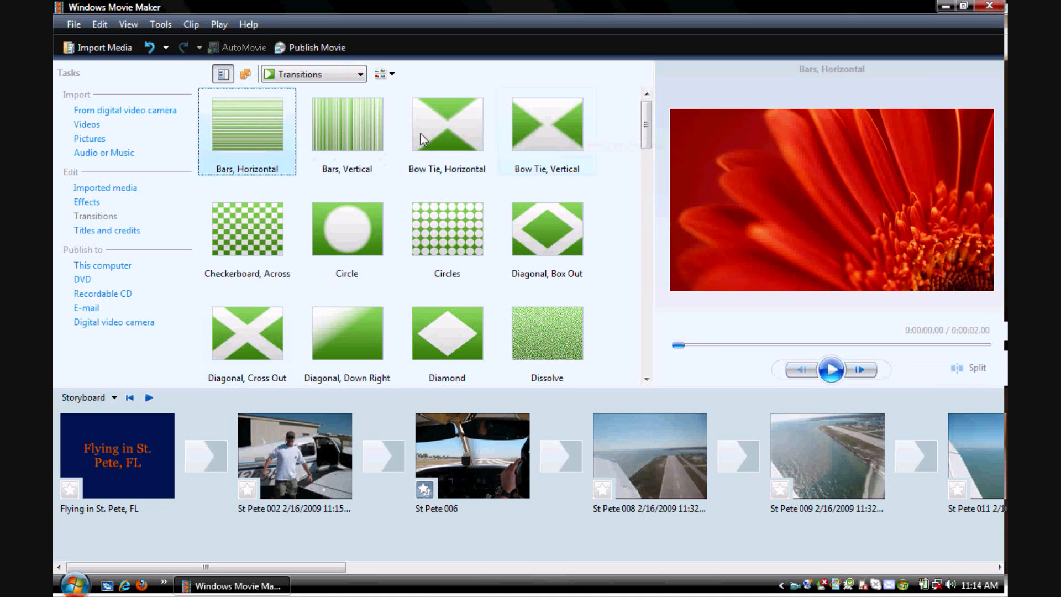
left_click(512, 144)
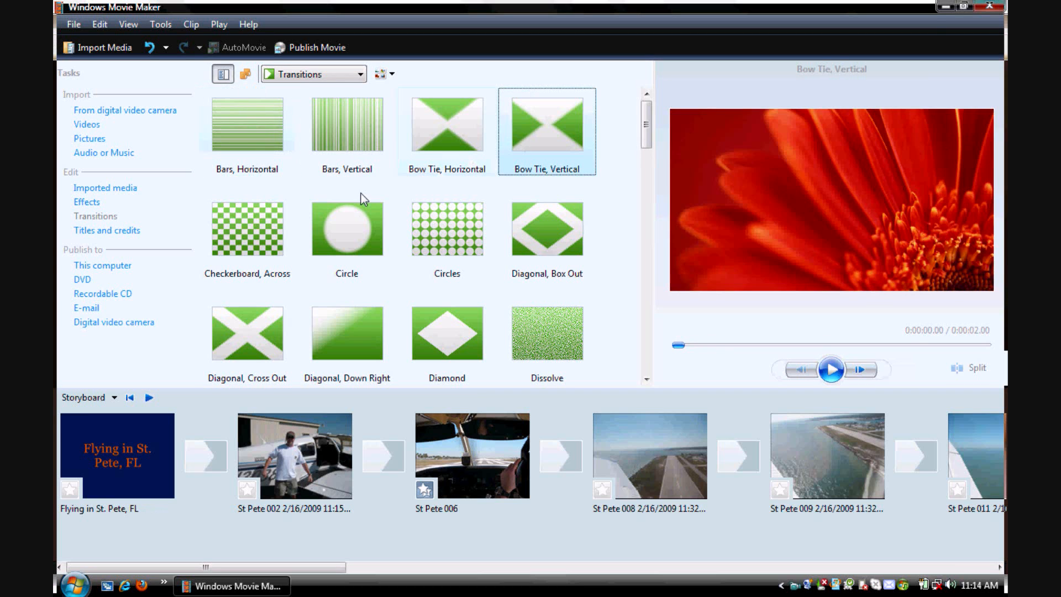
left_click(274, 146)
left_click(269, 223)
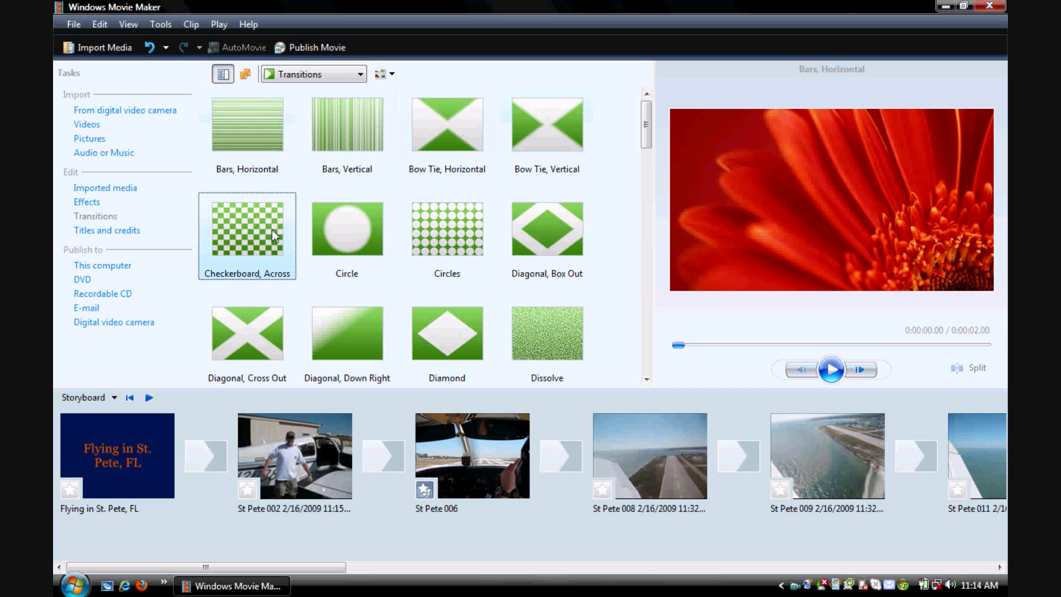
left_click(267, 115)
left_click_drag(271, 122, 218, 453)
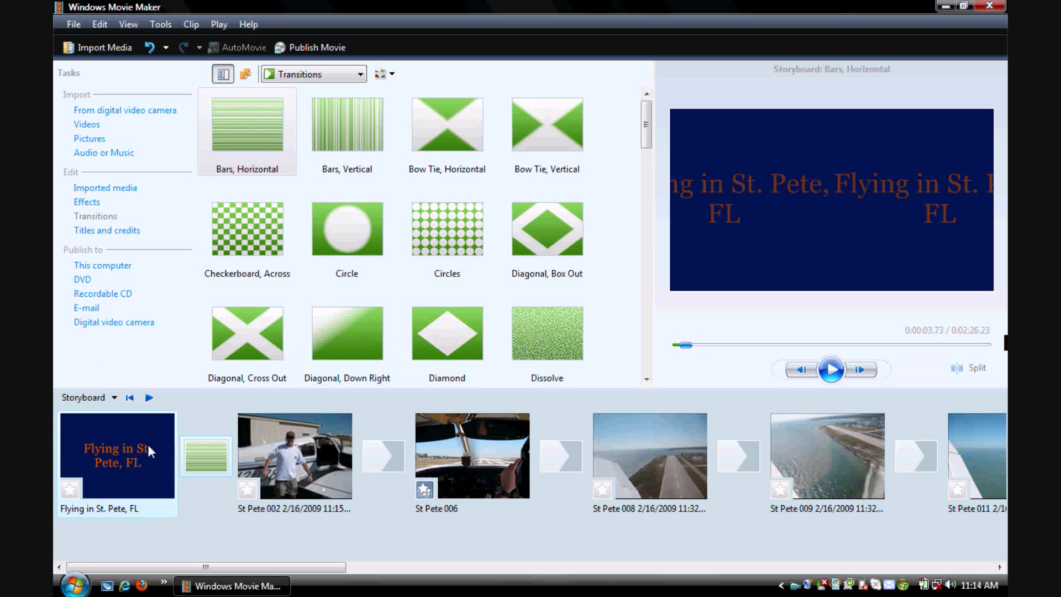
left_click(134, 452)
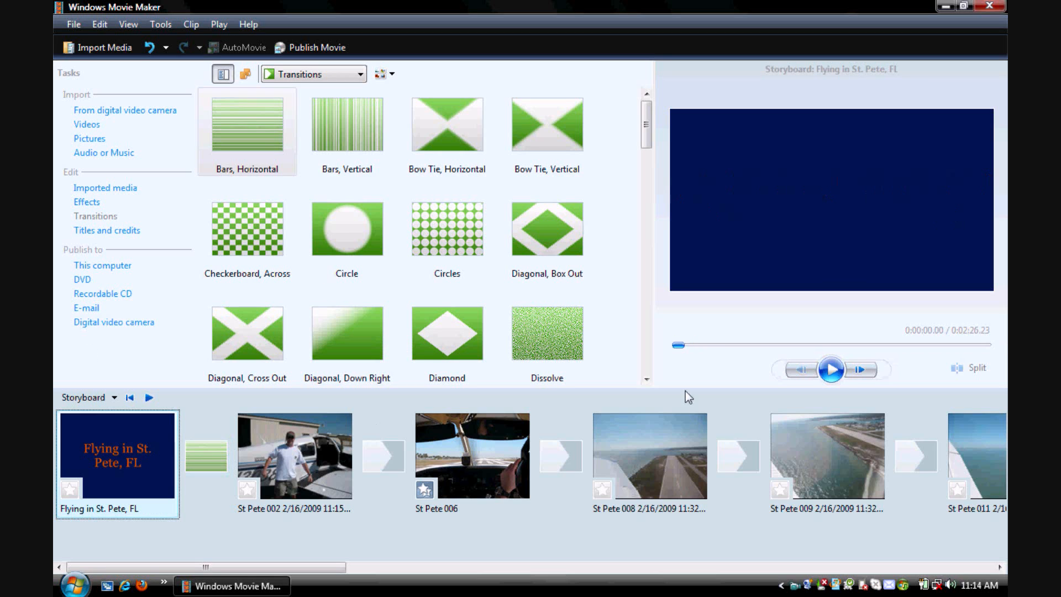
left_click(832, 368)
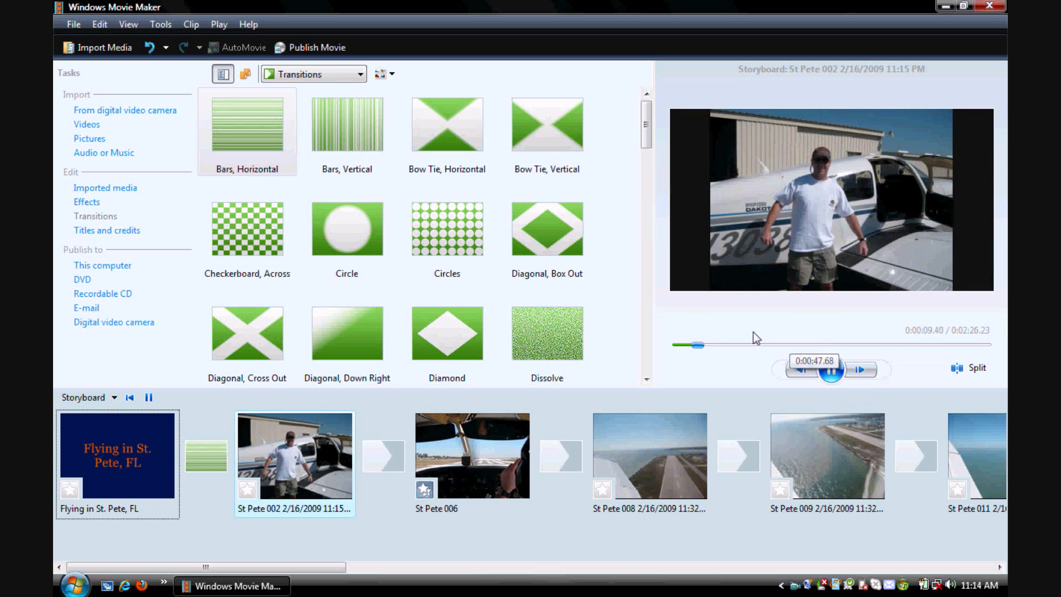
- Place a Dissolve transition before St Pete 006, Checkerboard, Across before St Pete 008, and Dissolve, Rough before St Pete 009
left_click_drag(563, 355, 393, 467)
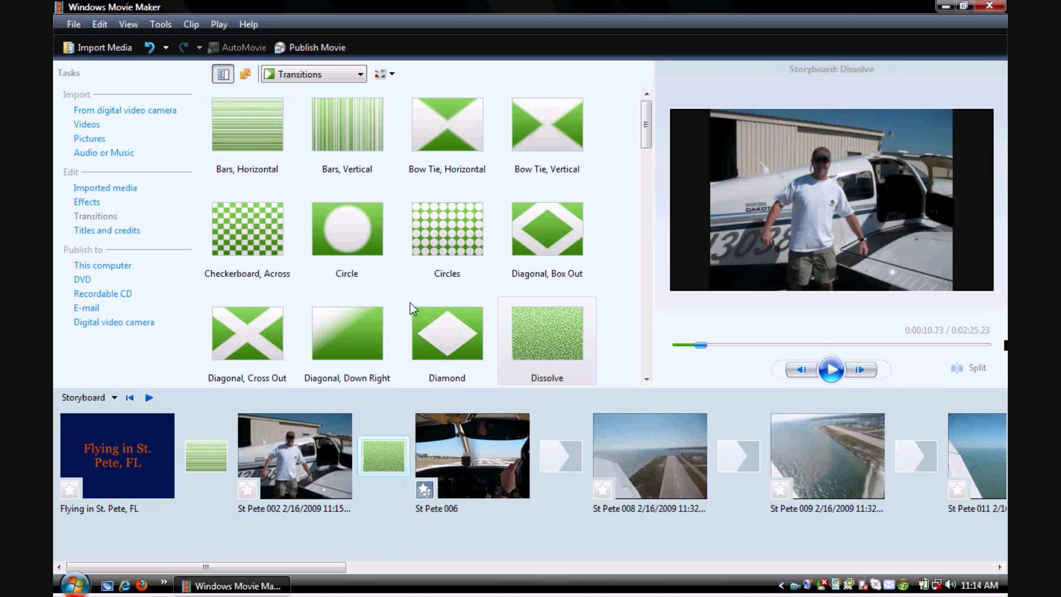
left_click_drag(249, 232, 561, 457)
left_click(645, 380)
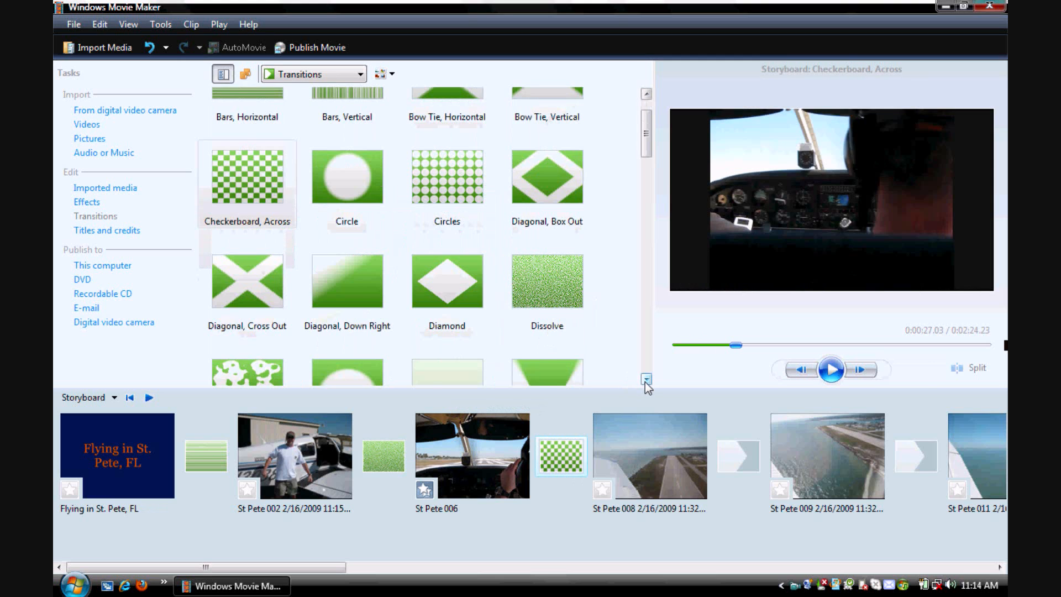
left_click_drag(264, 220, 745, 449)
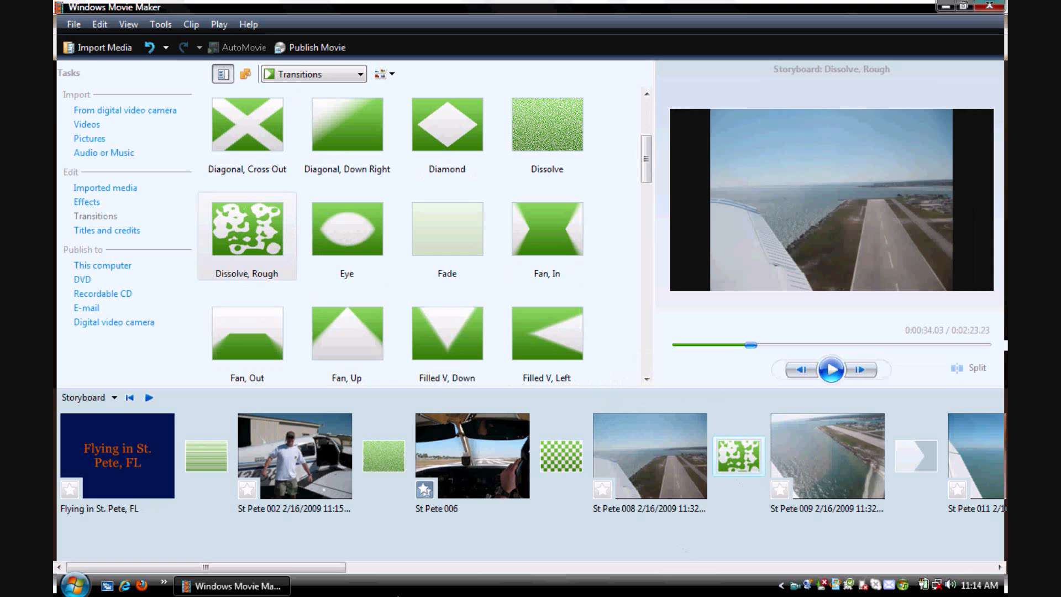
- Place a Filled V, Down transition before St Pete 011, Filled V, Left before St Pete 012, and Iris before St Pete 014
left_click_drag(340, 564, 511, 565)
left_click_drag(466, 366, 354, 456)
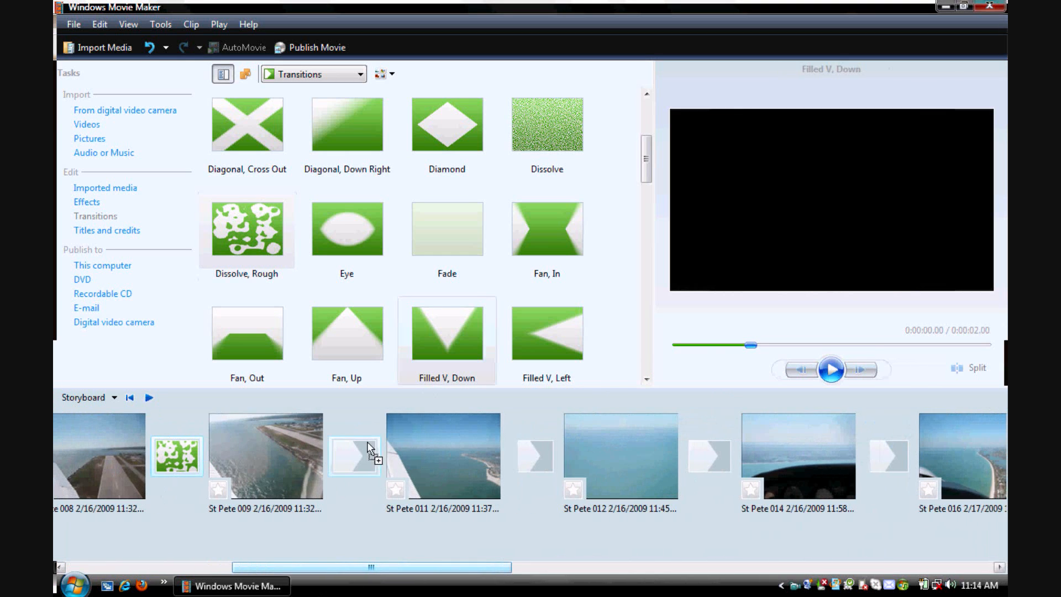
left_click_drag(547, 335, 532, 456)
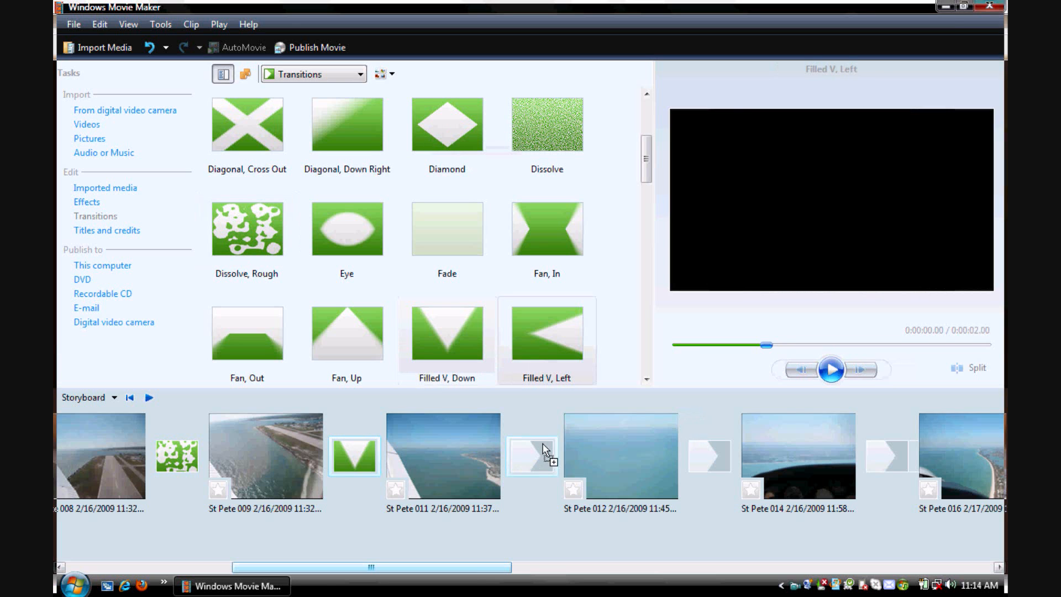
left_click(647, 380)
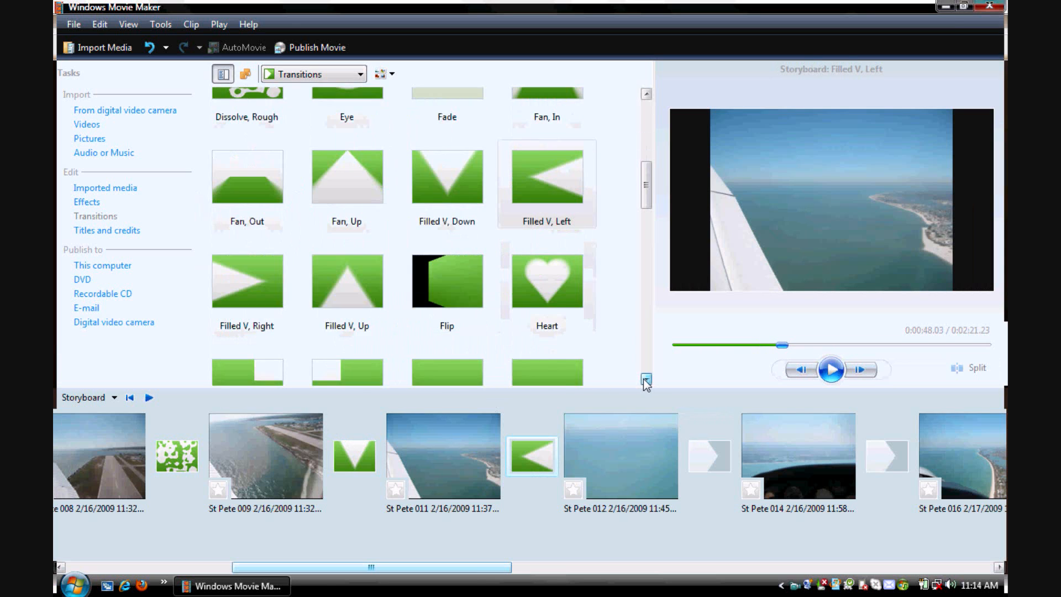
left_click(646, 379)
left_click_drag(263, 326, 710, 464)
- Place a Page Curl, Up Left transition between St Pete 014 and St Pete 016, and Keyhole before the St Pete 013 video
left_click_drag(491, 568, 537, 570)
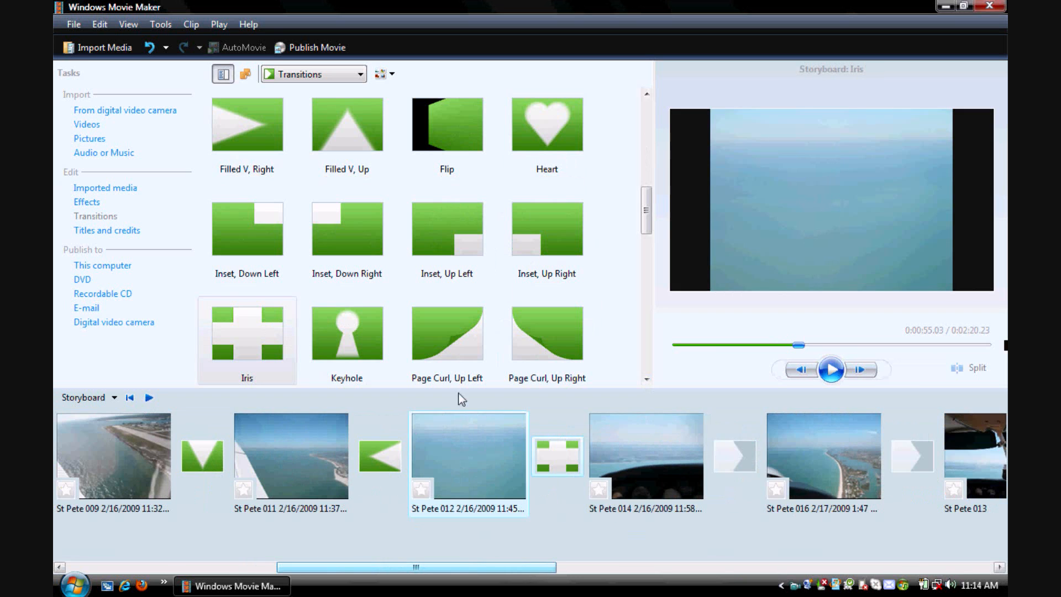
left_click_drag(459, 353, 723, 474)
left_click_drag(560, 569, 643, 586)
left_click_drag(363, 336, 463, 424)
- Place an Inset, Down Left transition before St Pete 019 - Copy and Filled V, Up before St Pete 019
left_click_drag(455, 563, 562, 585)
left_click_drag(250, 223, 198, 467)
left_click_drag(357, 128, 415, 445)
- Place Shatter, In before the bridge title, Shatter, Up Left before St Pete 024, and Shatter, Up Right before The End credits
scroll(645, 378, "down", 5)
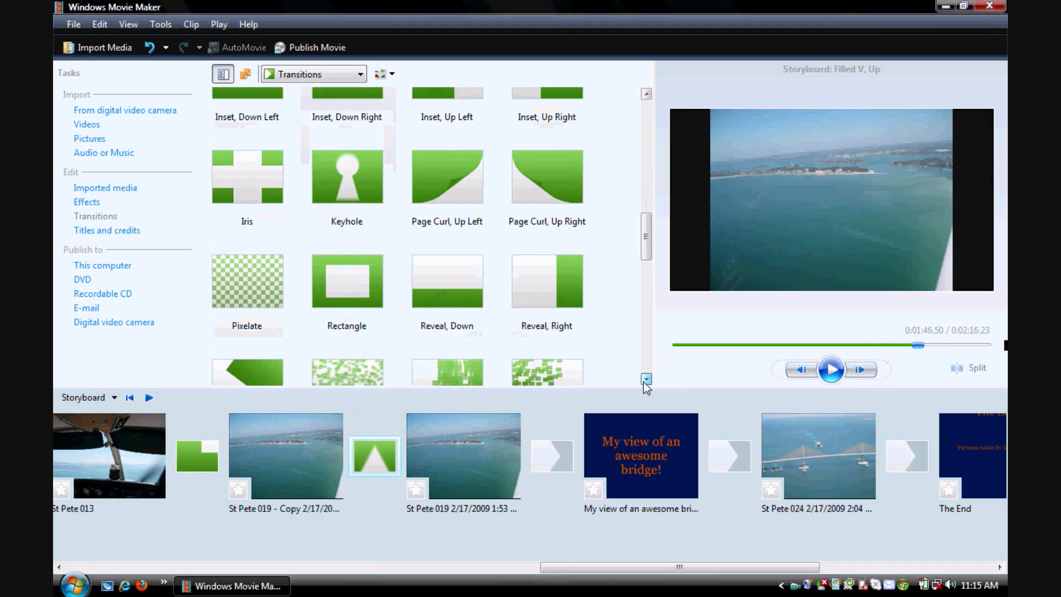
left_click_drag(376, 234, 545, 459)
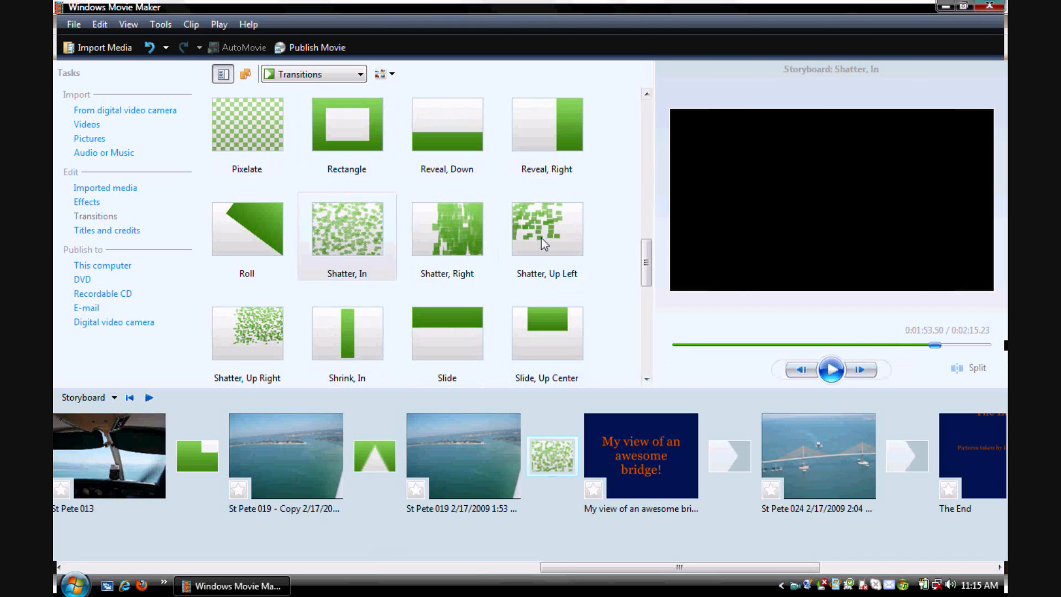
left_click_drag(717, 402, 732, 448)
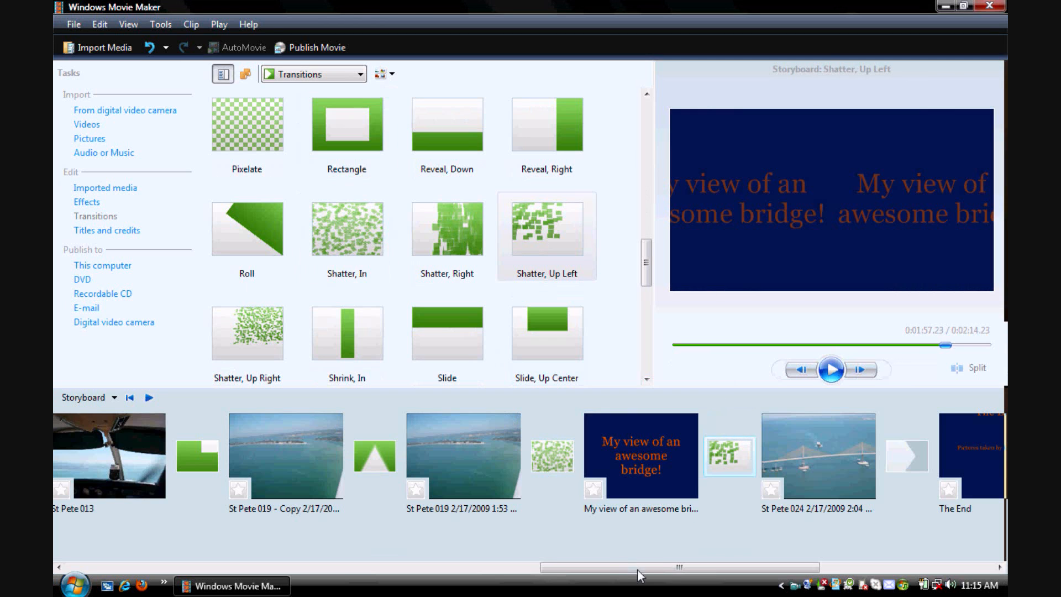
left_click_drag(637, 569, 731, 564)
left_click_drag(286, 342, 618, 478)
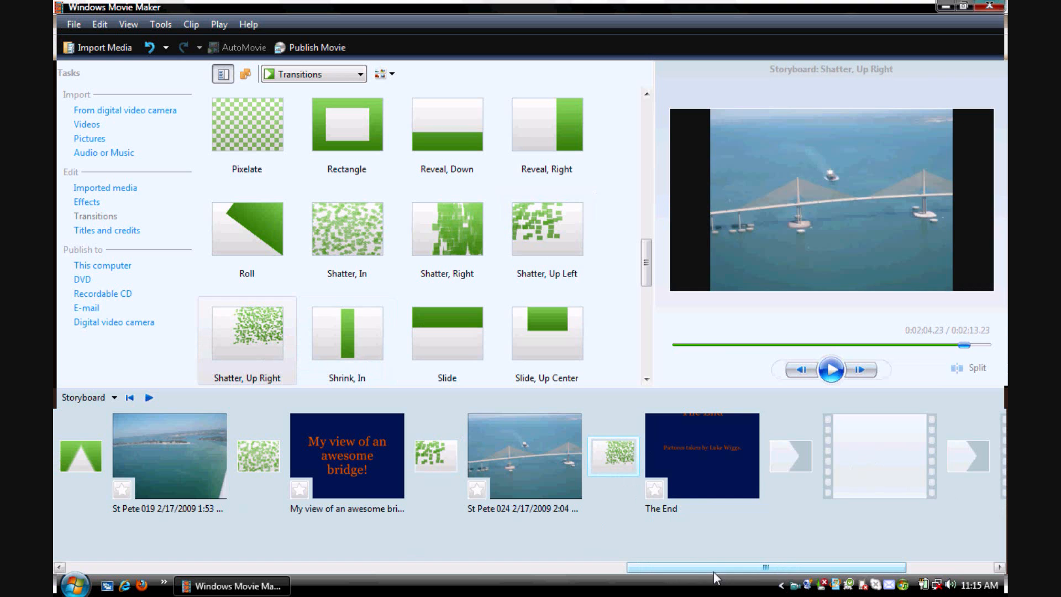
- Look over the clips and their overlapping transitions in the timeline from the movie's start, then return to the storyboard
left_click_drag(710, 572, 147, 578)
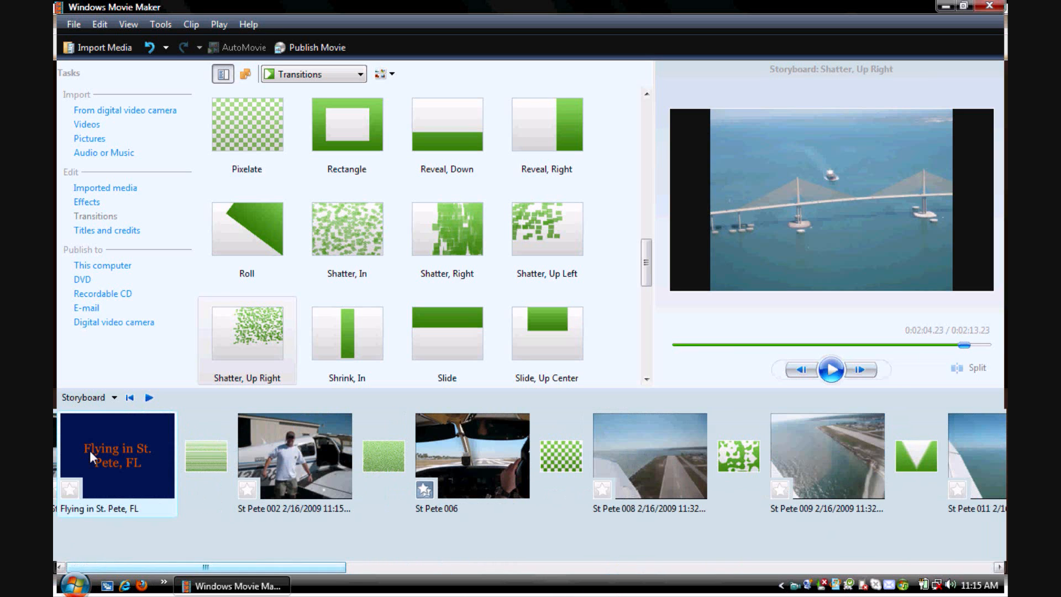
left_click(113, 397)
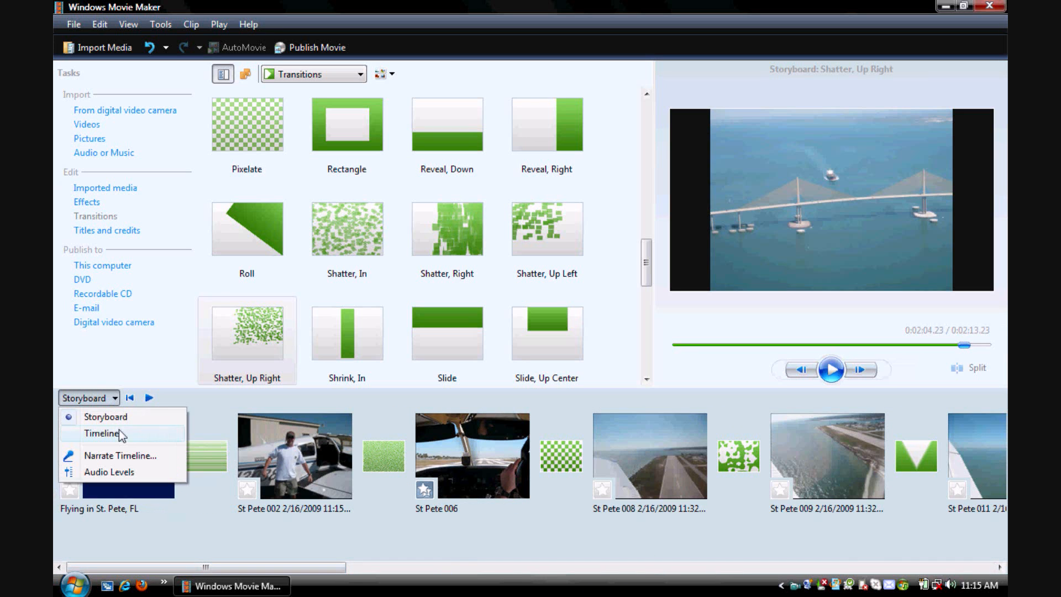
left_click(105, 433)
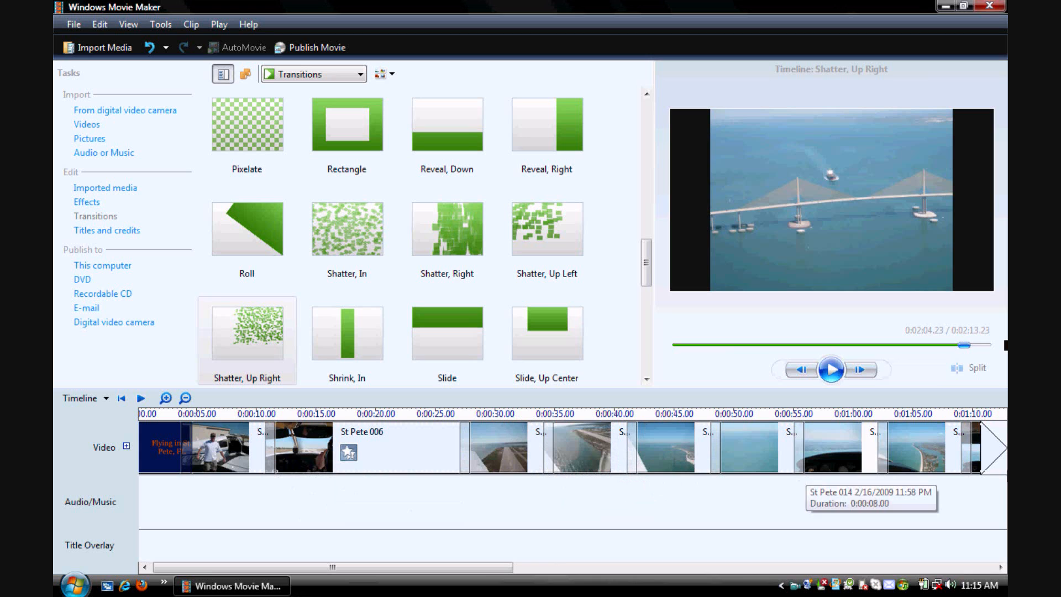
left_click(86, 398)
left_click(87, 419)
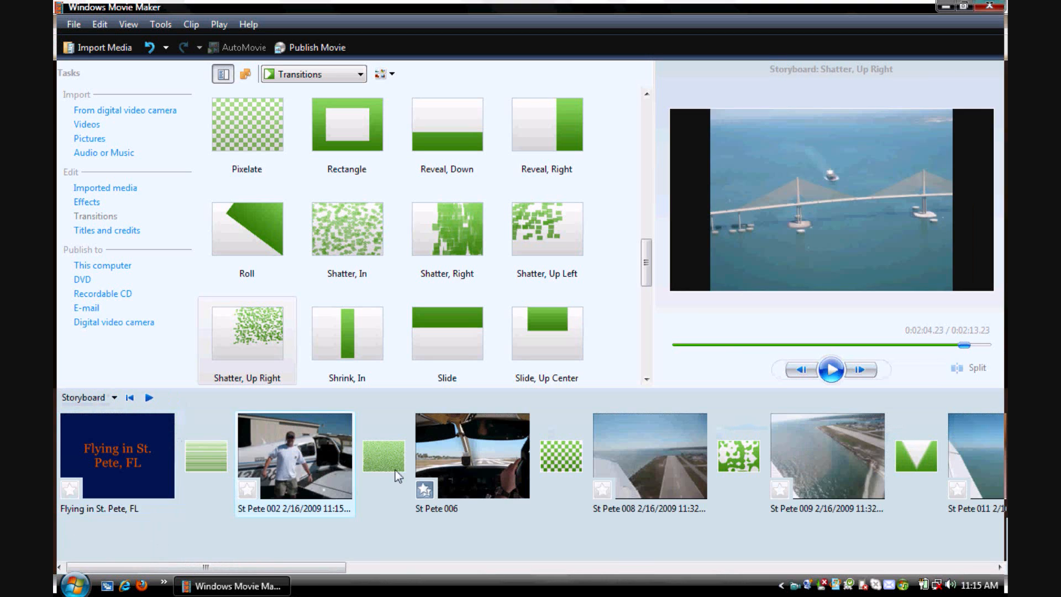
- Play the storyboard from the St Pete 008 picture to preview the transition into St Pete 009, then stop playback
left_click(668, 466)
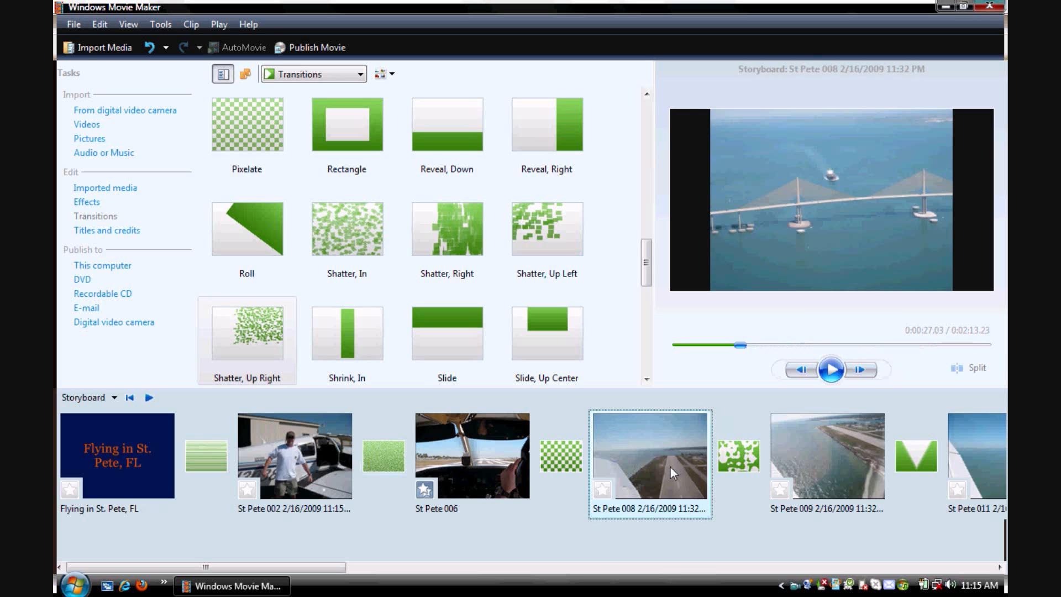
left_click(834, 372)
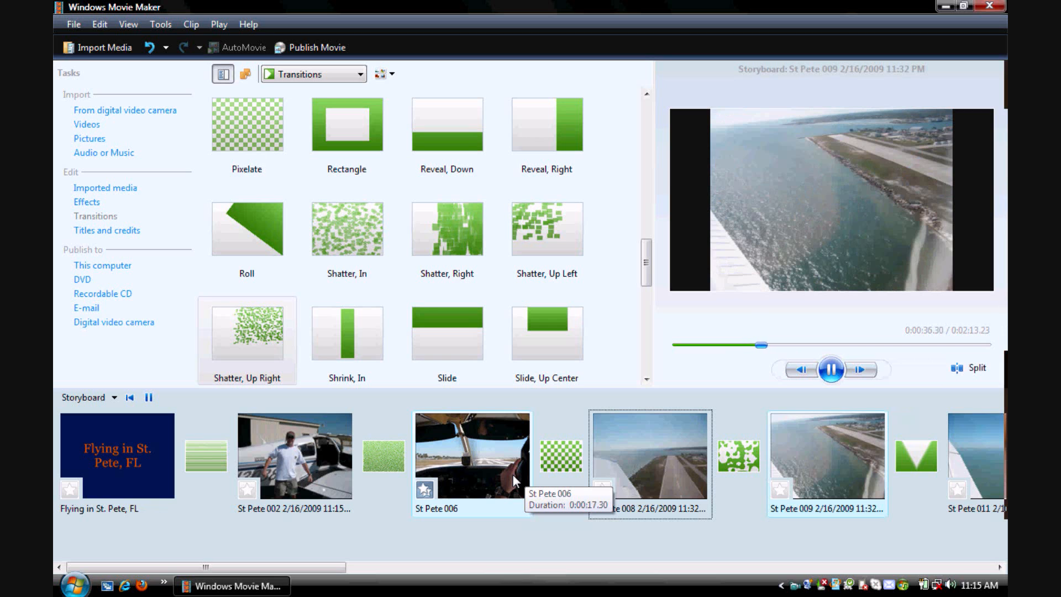
left_click(149, 397)
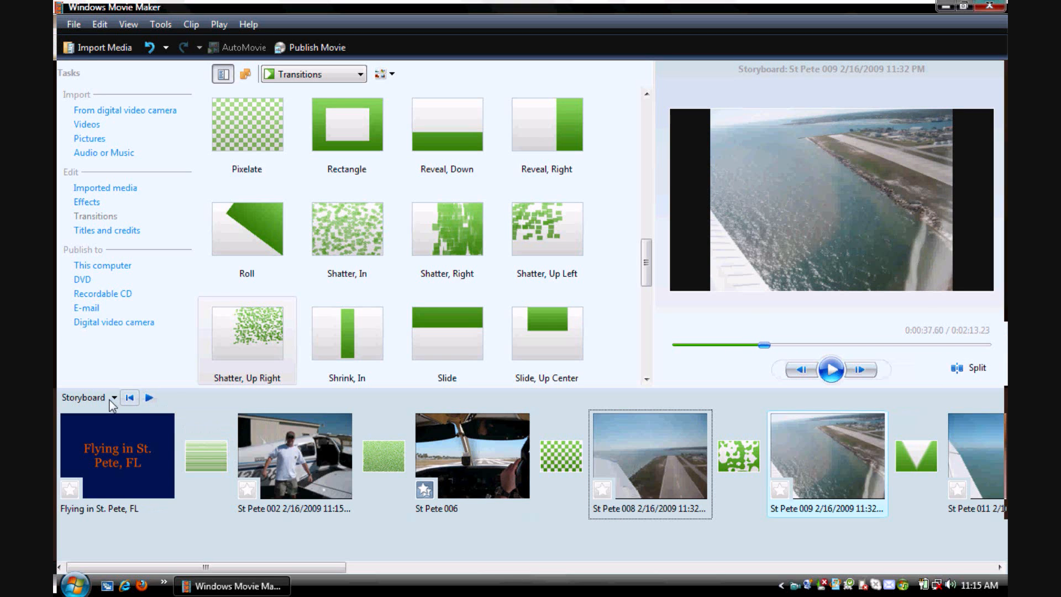
- Preview the transitions in the timeline from about 0:00:26, near the end of St Pete 006, through to St Pete 011
left_click(113, 398)
left_click(90, 434)
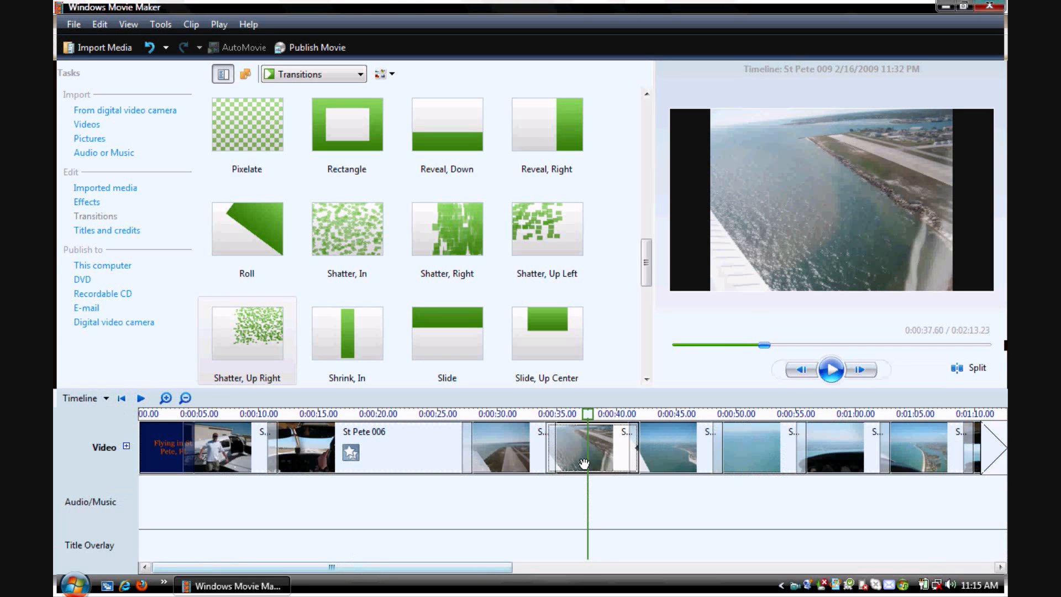
left_click(383, 430)
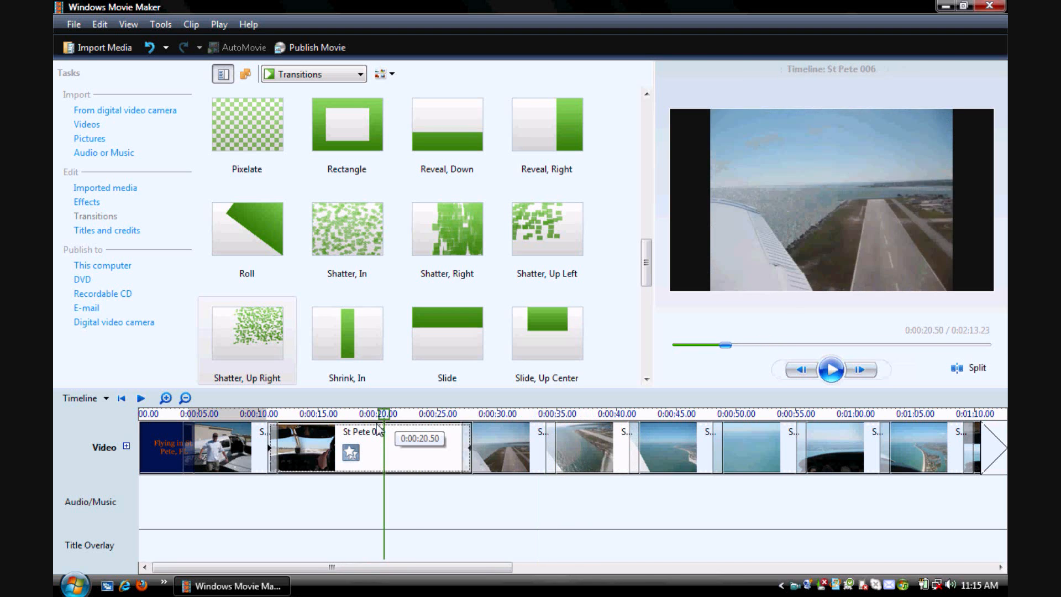
left_click_drag(379, 428, 447, 447)
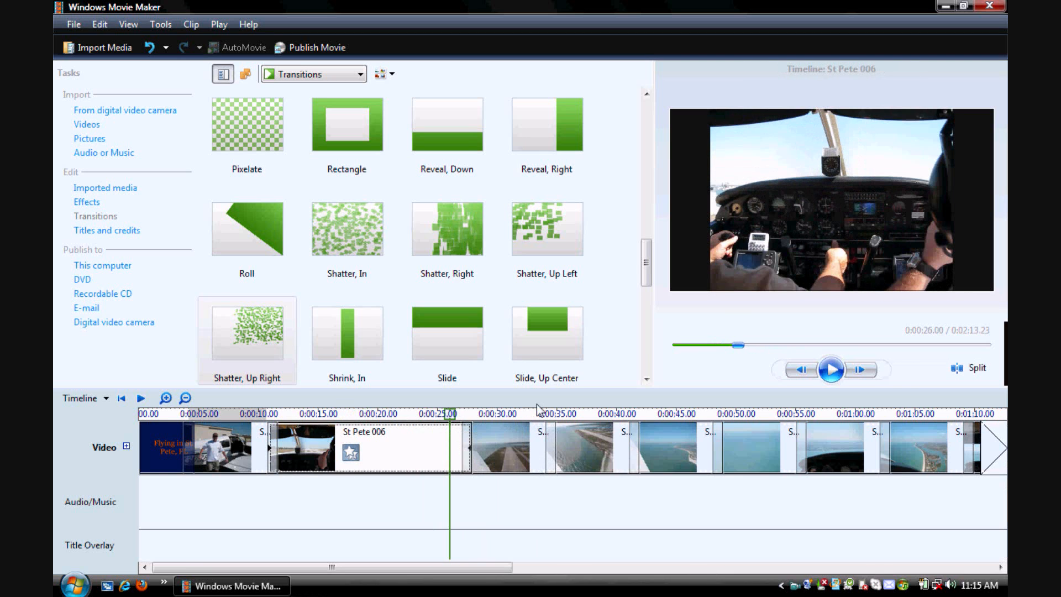
left_click(834, 370)
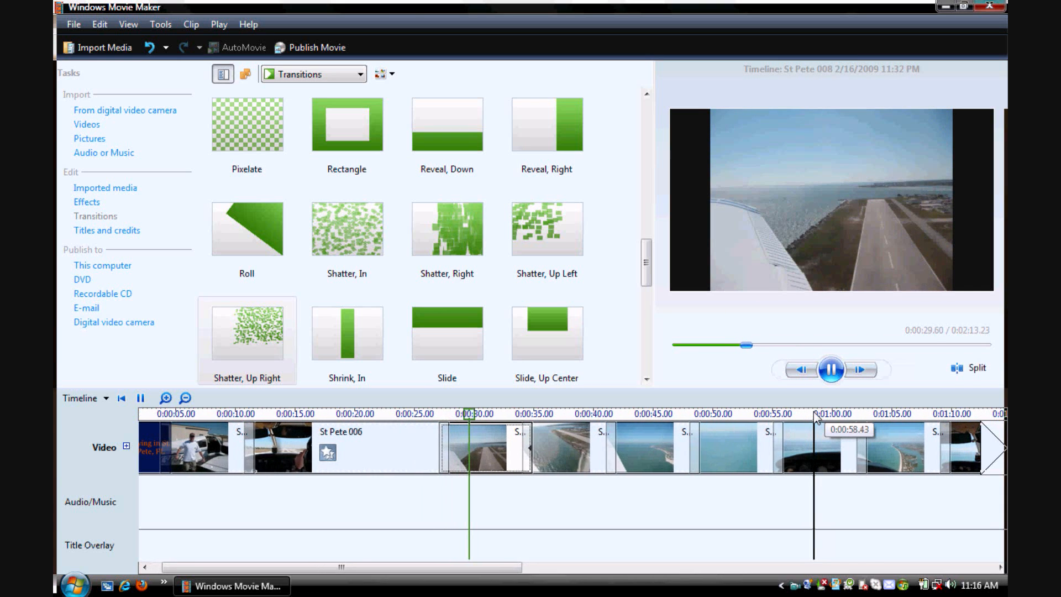
left_click(827, 374)
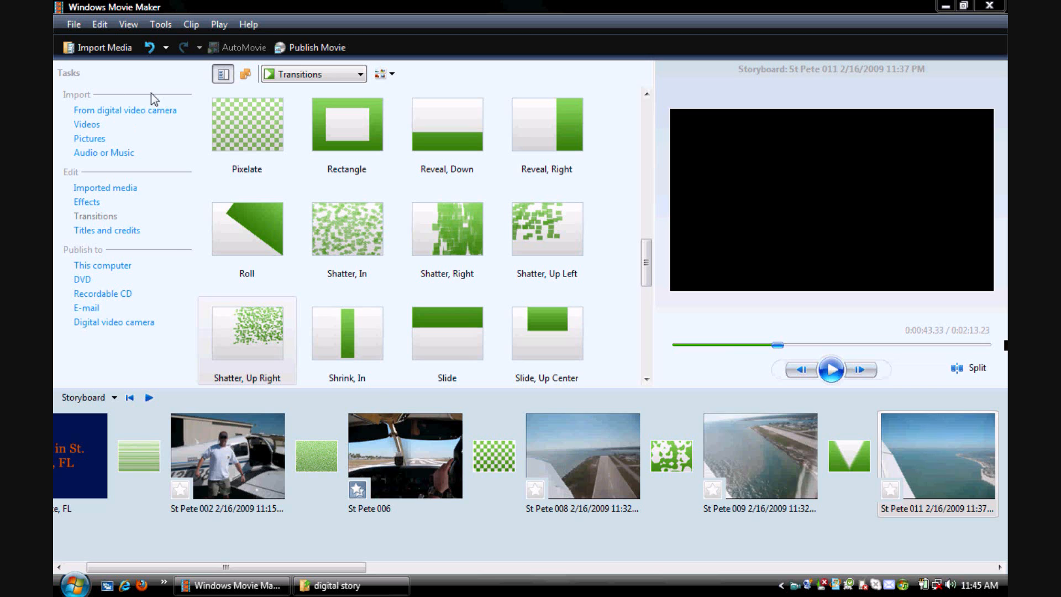
- Import the 01WhatItIs MP3 from the digital story folder and show its New Folder (16) collection
left_click(104, 155)
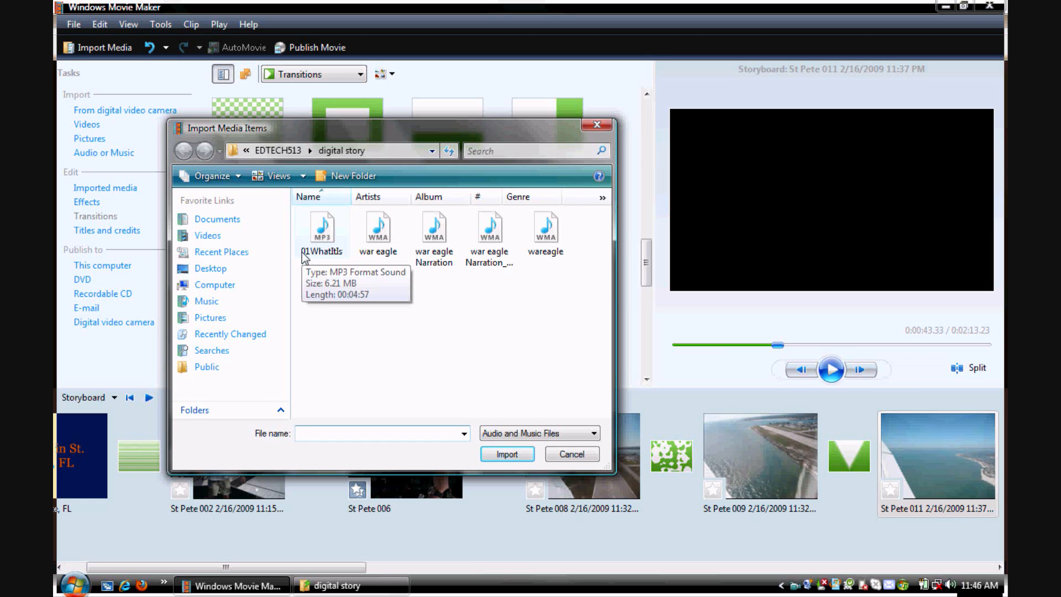
left_click(331, 250)
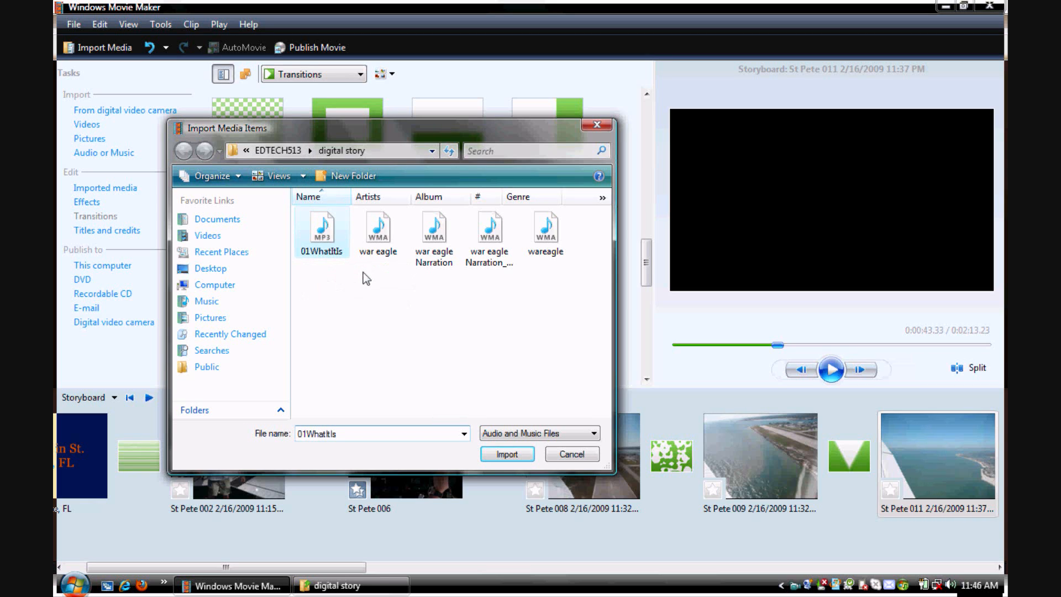
left_click(498, 455)
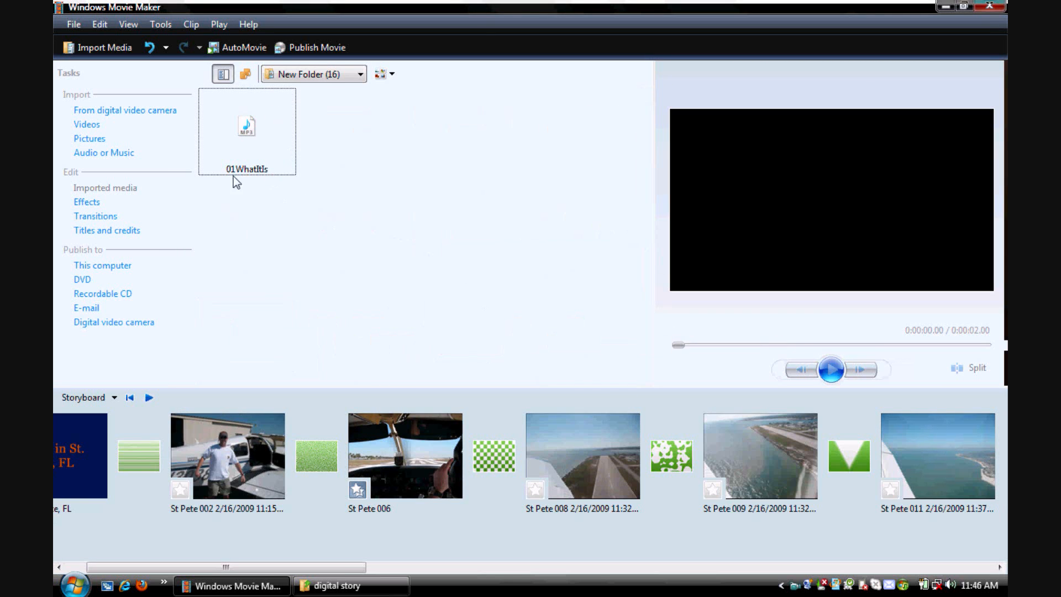
left_click(324, 77)
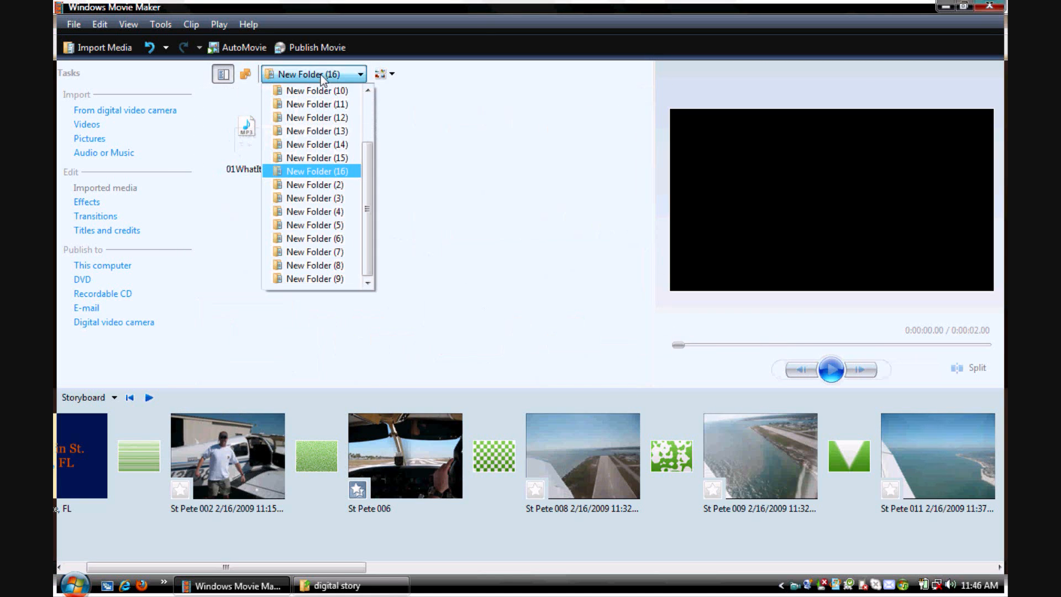
left_click(348, 171)
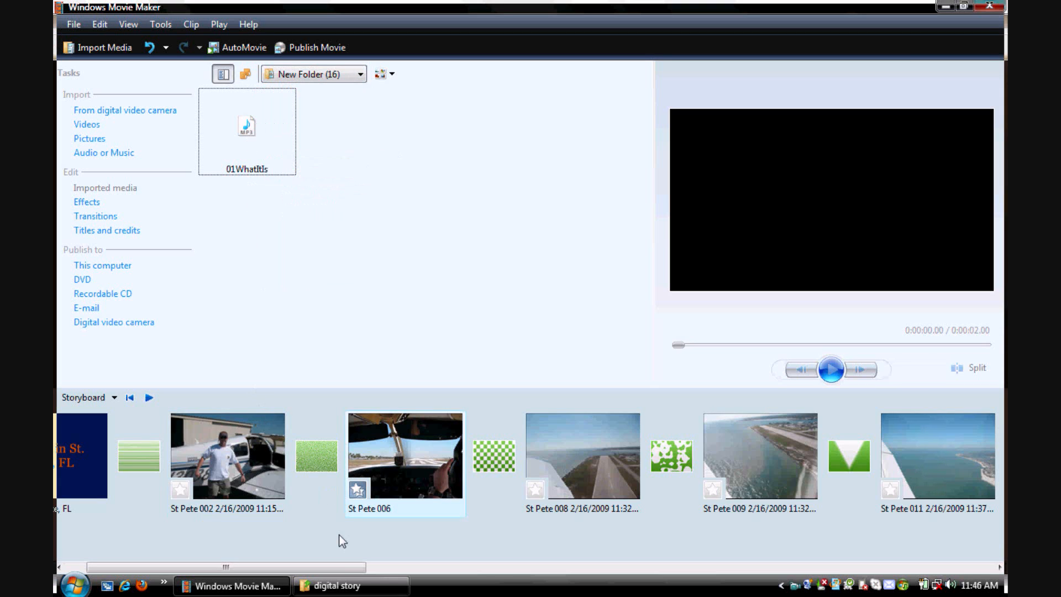
- Add the 01WhatItIs MP3 as background music at the start of the movie and dismiss the notice about the timeline view
left_click_drag(339, 572, 318, 572)
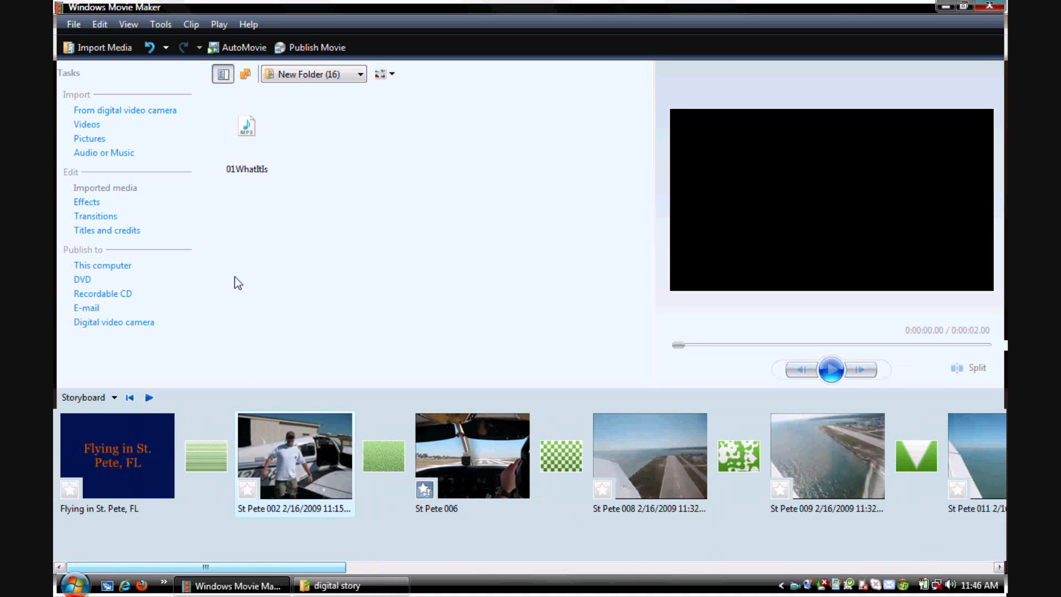
left_click(261, 134)
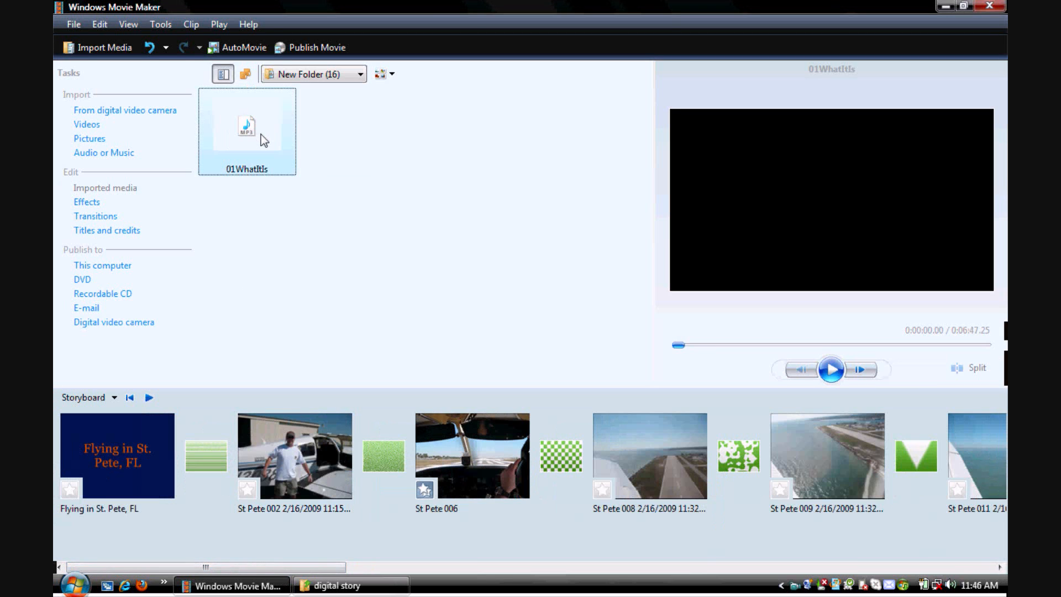
mouse_move(255, 130)
left_mouse_down()
mouse_move(151, 428)
mouse_move(90, 487)
mouse_move(116, 485)
mouse_move(94, 481)
left_mouse_up()
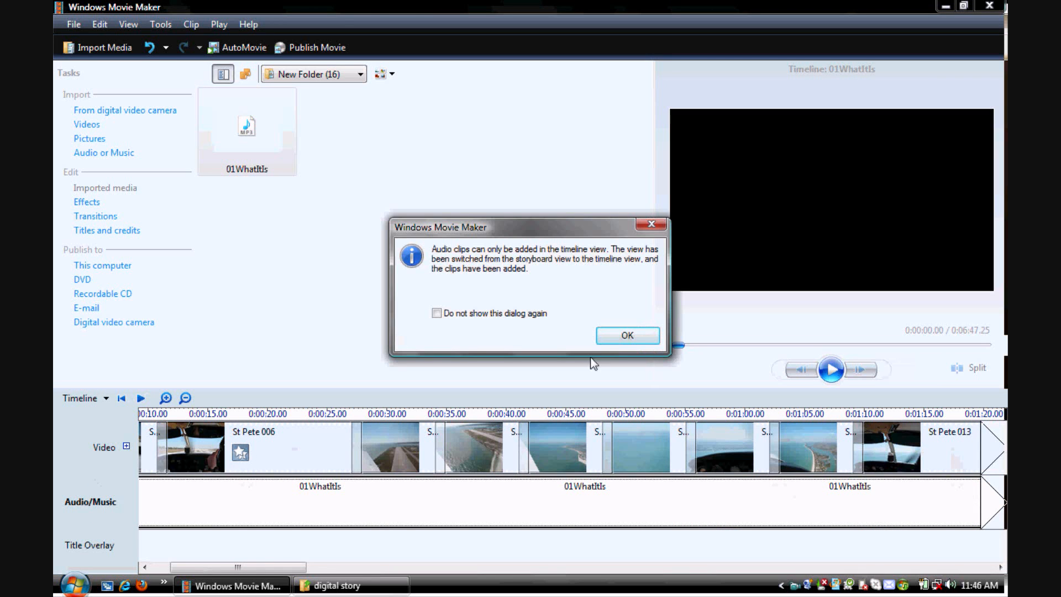
left_click(625, 337)
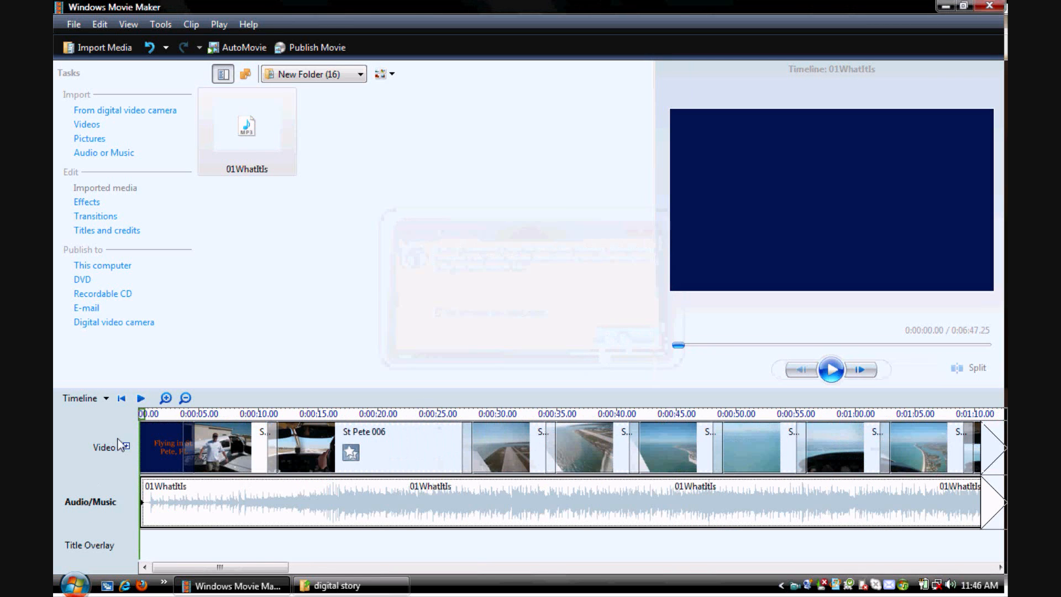
- Trim the end of the 01WhatItIs music clip in the timeline to the end of the closing credits, at 0:02:13.23
left_click(105, 398)
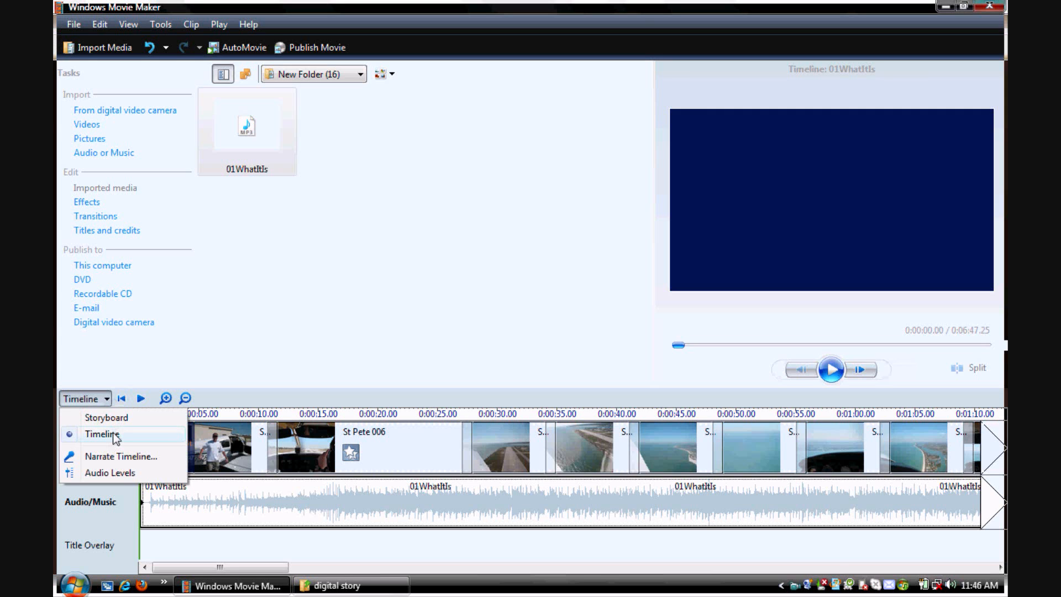
left_click_drag(198, 564, 882, 548)
left_click_drag(715, 499, 204, 512)
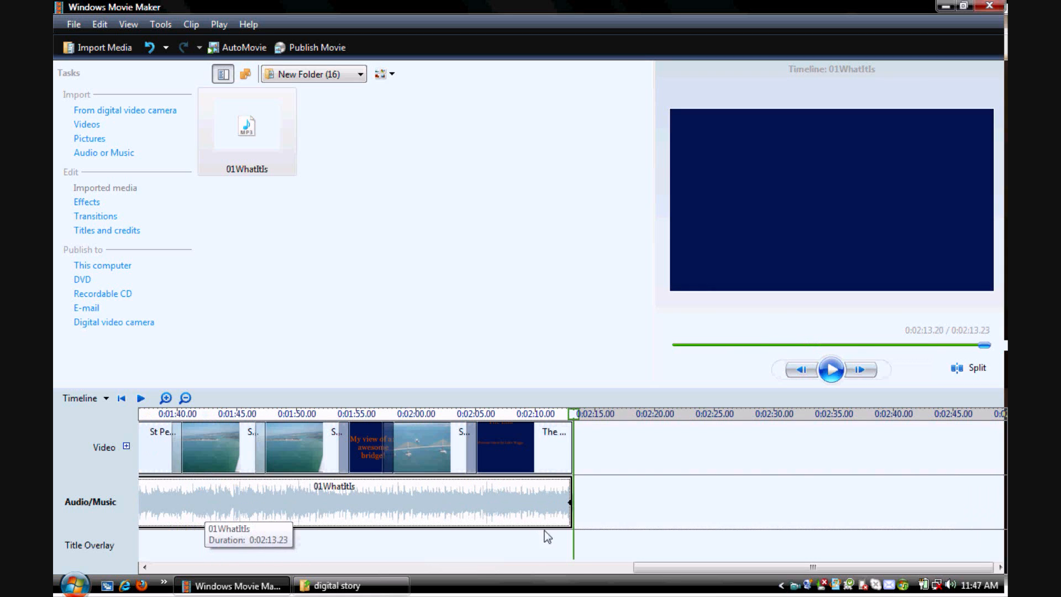
- Apply the Fade Out option to the 01WhatItIs music clip in the timeline
left_click_drag(689, 570, 198, 593)
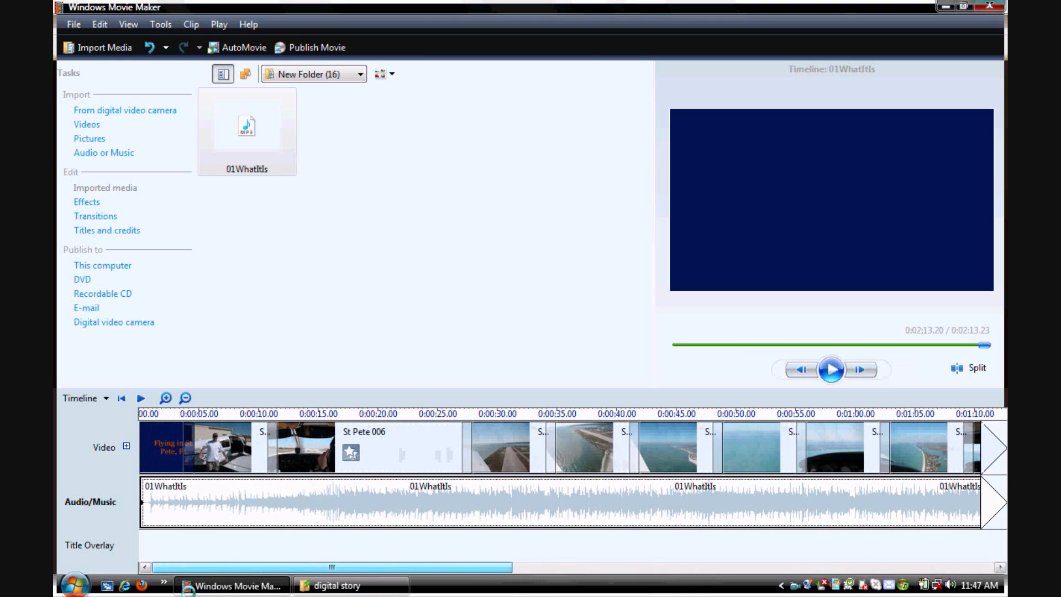
right_click(271, 497)
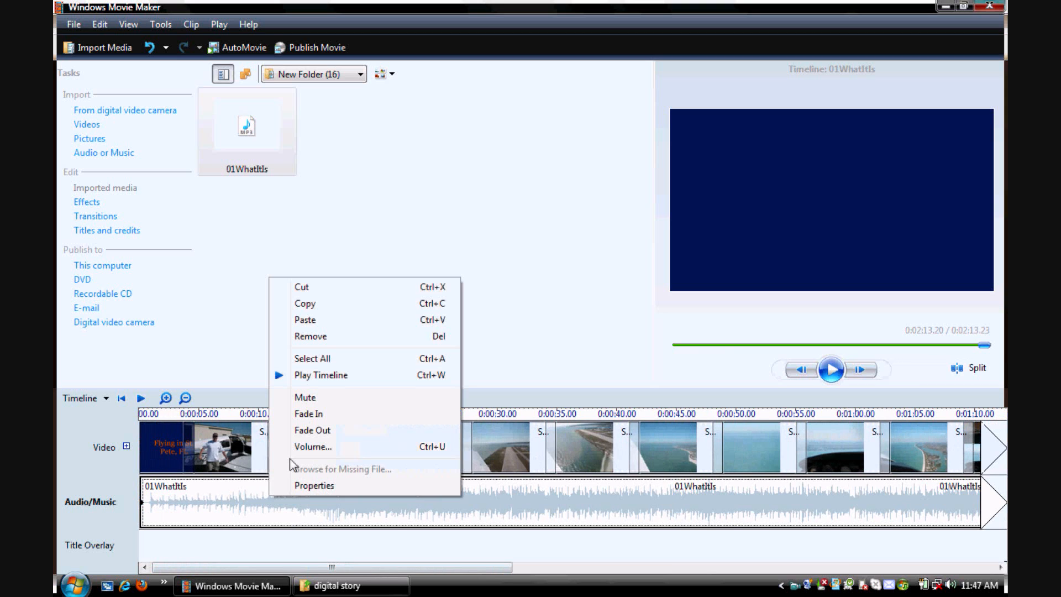
left_click(324, 434)
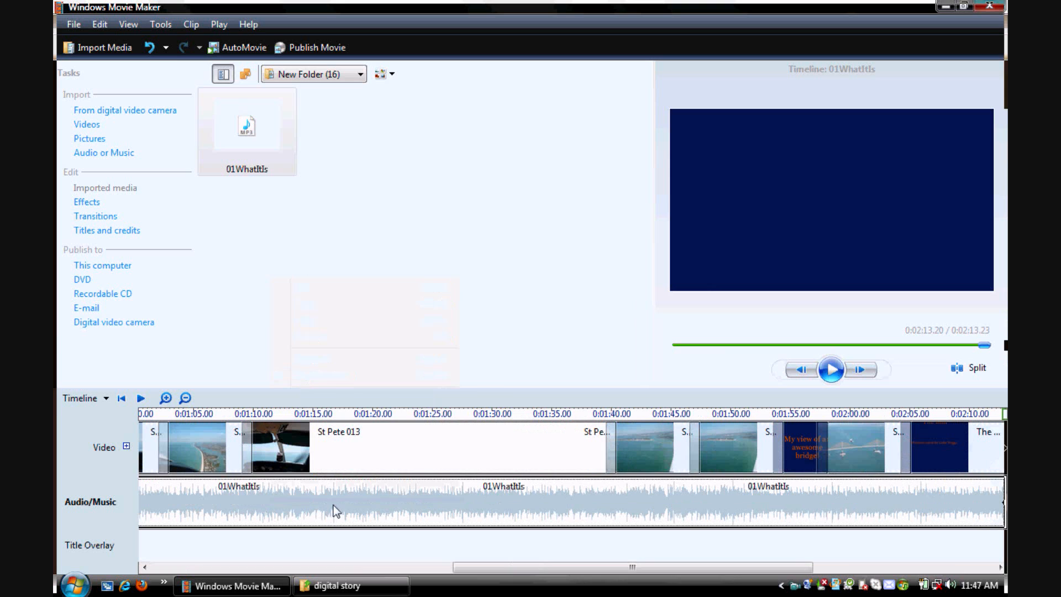
right_click(333, 506)
left_click(373, 441)
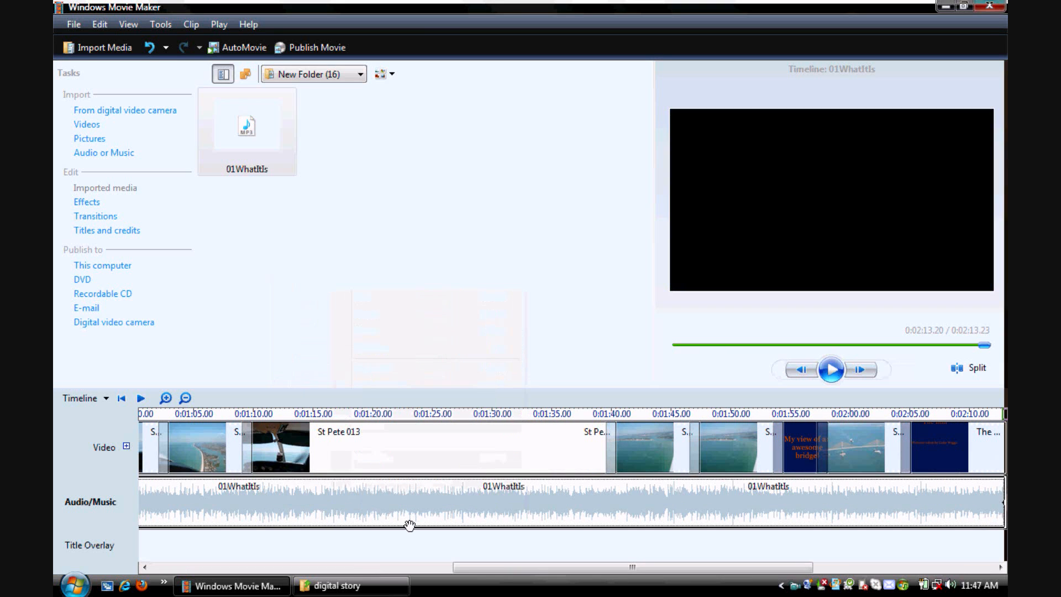
- Return to the storyboard and play the movie from the Flying in St. Pete, FL title to preview the music, then pause playback
left_click_drag(458, 568, 130, 579)
left_click(105, 398)
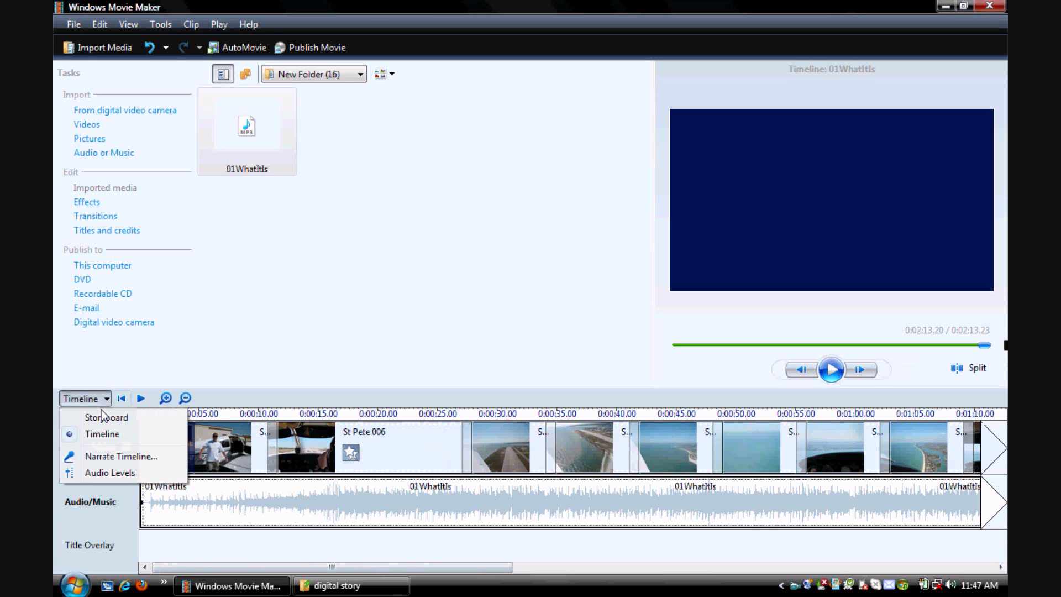
left_click(102, 416)
left_click(98, 453)
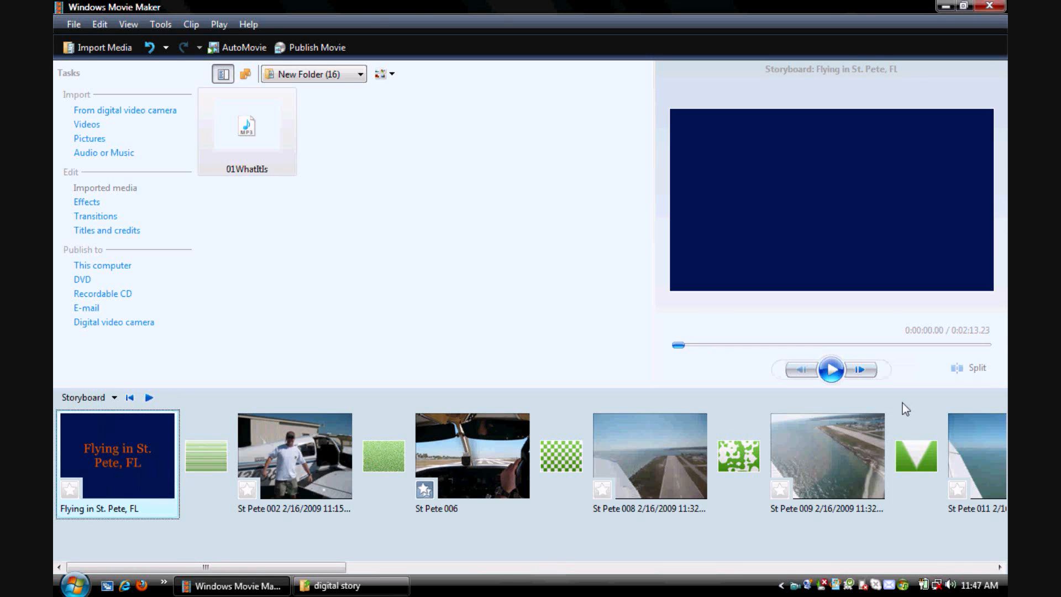
left_click(837, 374)
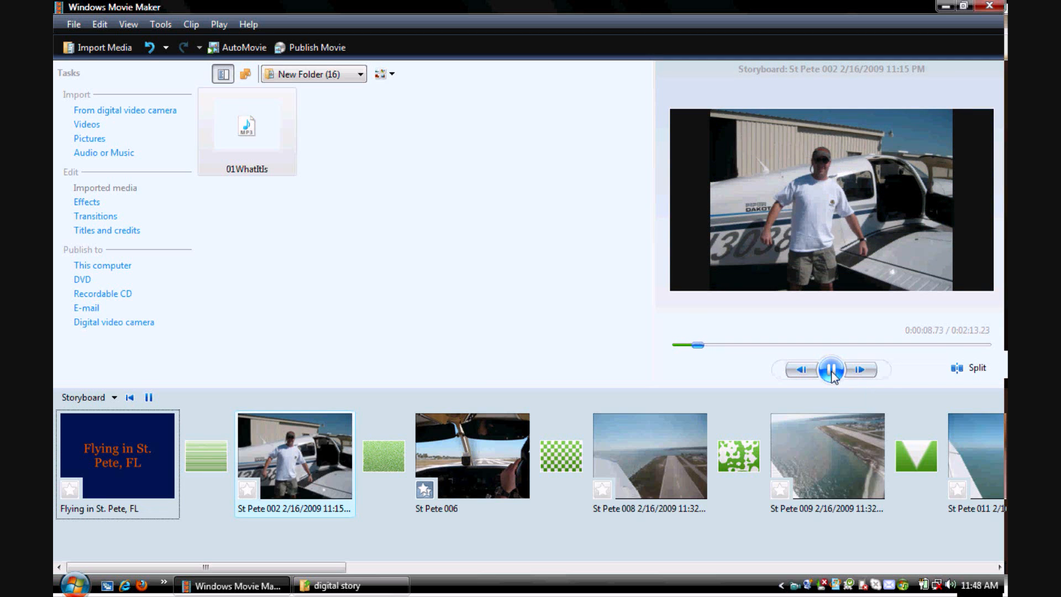
left_click(831, 370)
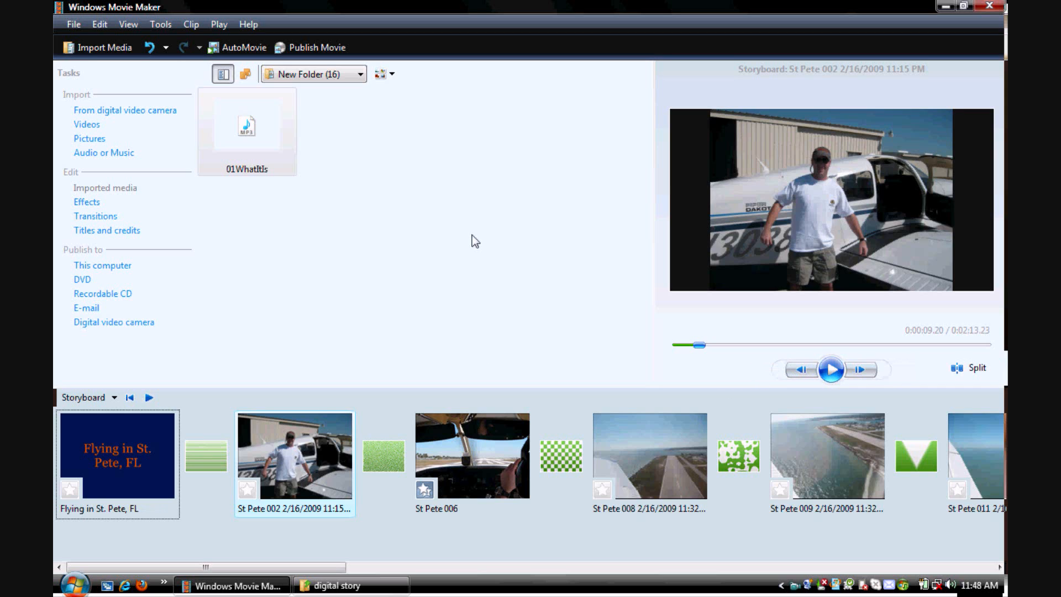